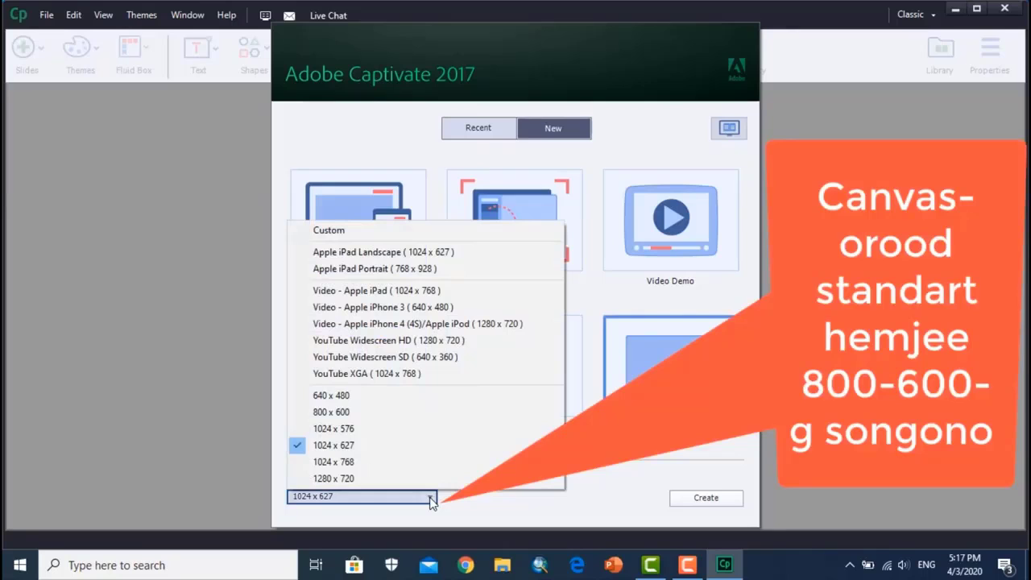
# - Create a blank project with an 800 x 600 canvas and deselect the title placeholder
pyautogui.click(331, 412)
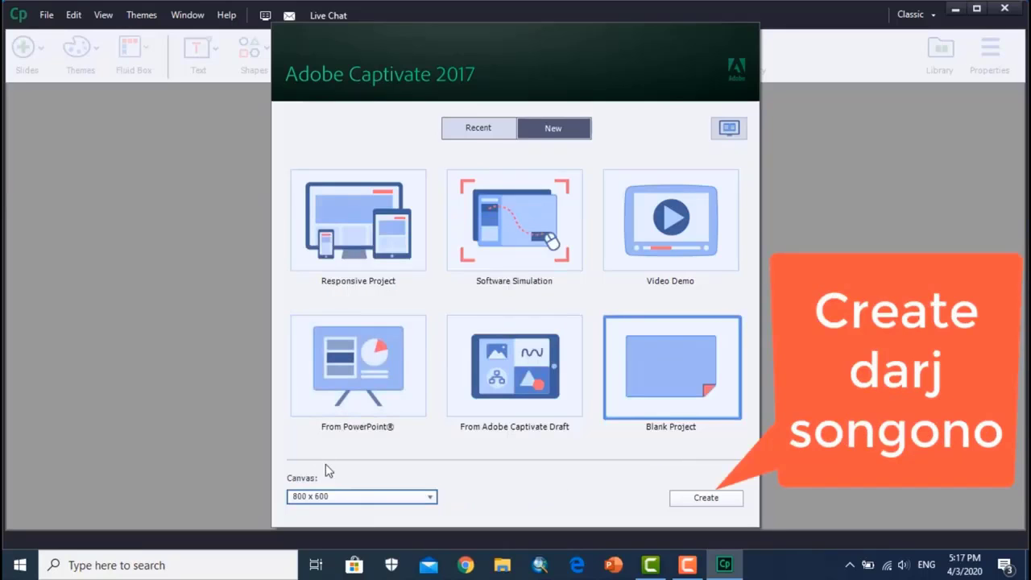
pyautogui.click(716, 500)
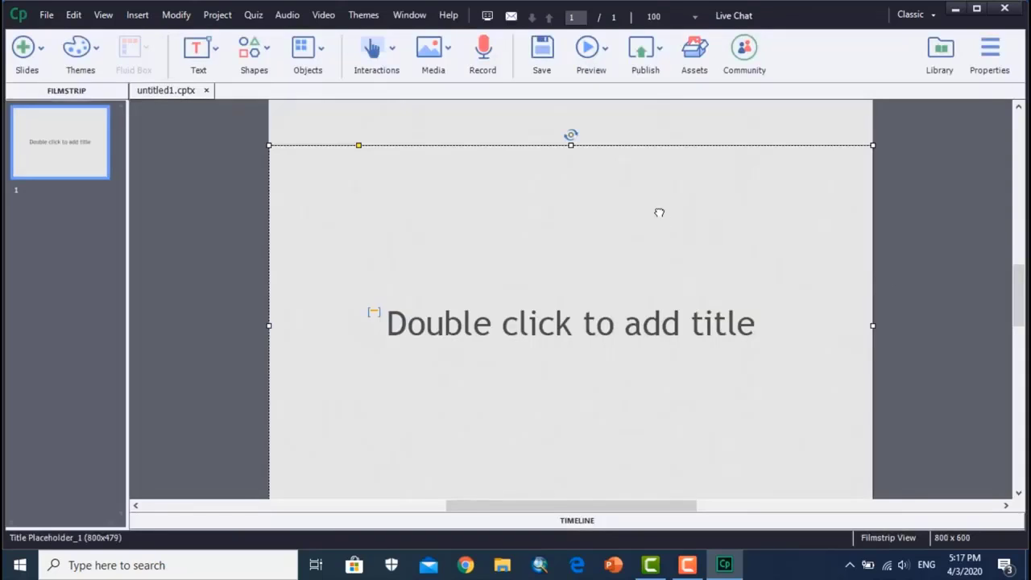
pyautogui.click(857, 118)
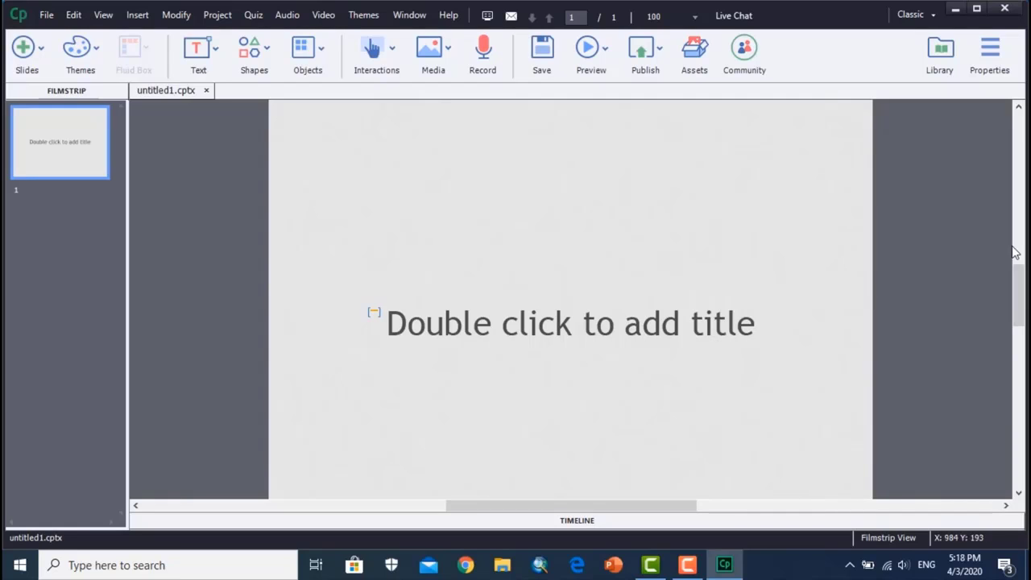
# - Zoom the stage out to 66% so the whole slide fits in the workspace
pyautogui.hotkey('ctrl', '-')
pyautogui.hotkey('ctrl', '-')
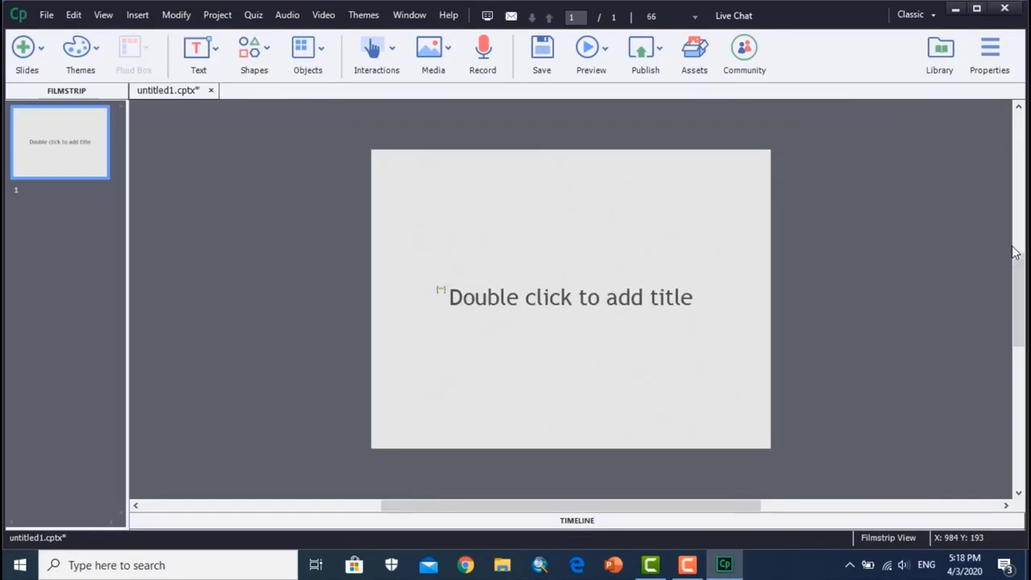
pyautogui.hotkey('ctrl', '=')
pyautogui.hotkey('ctrl', '=')
pyautogui.hotkey('ctrl', '-')
pyautogui.hotkey('ctrl', '-')
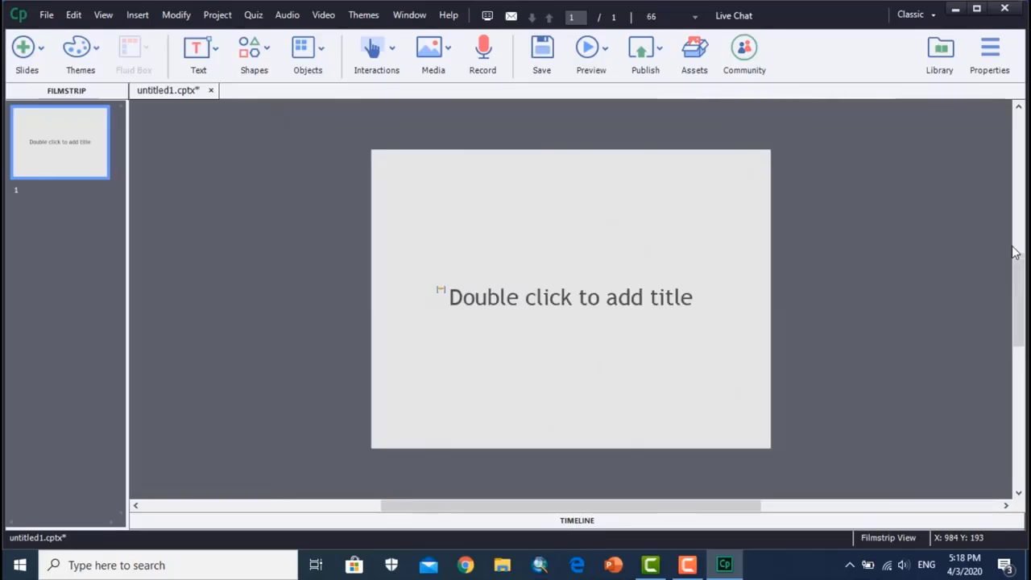
pyautogui.hotkey('ctrl', '=')
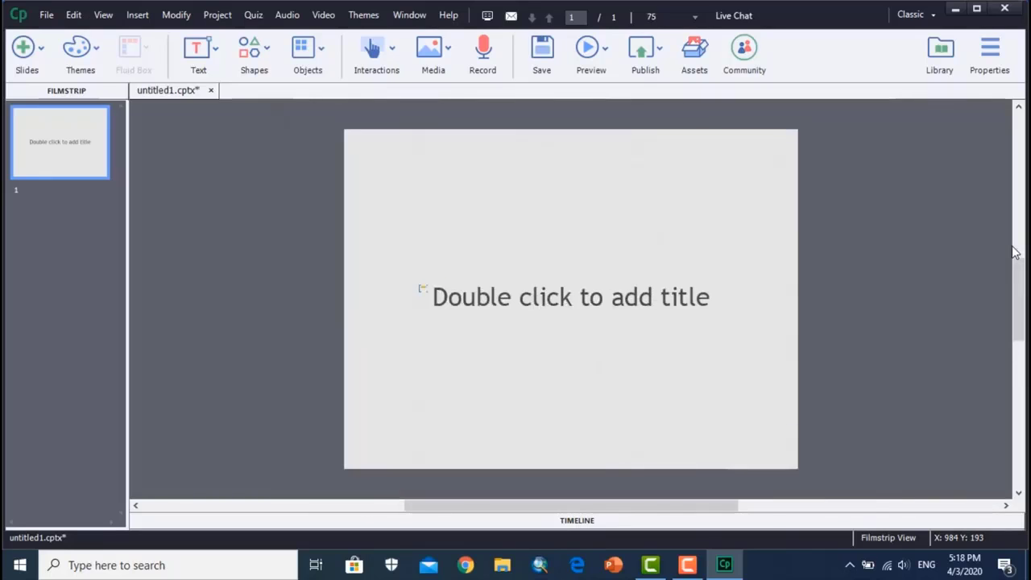
pyautogui.hotkey('ctrl', '=')
pyautogui.hotkey('ctrl', '-')
pyautogui.hotkey('ctrl', '-')
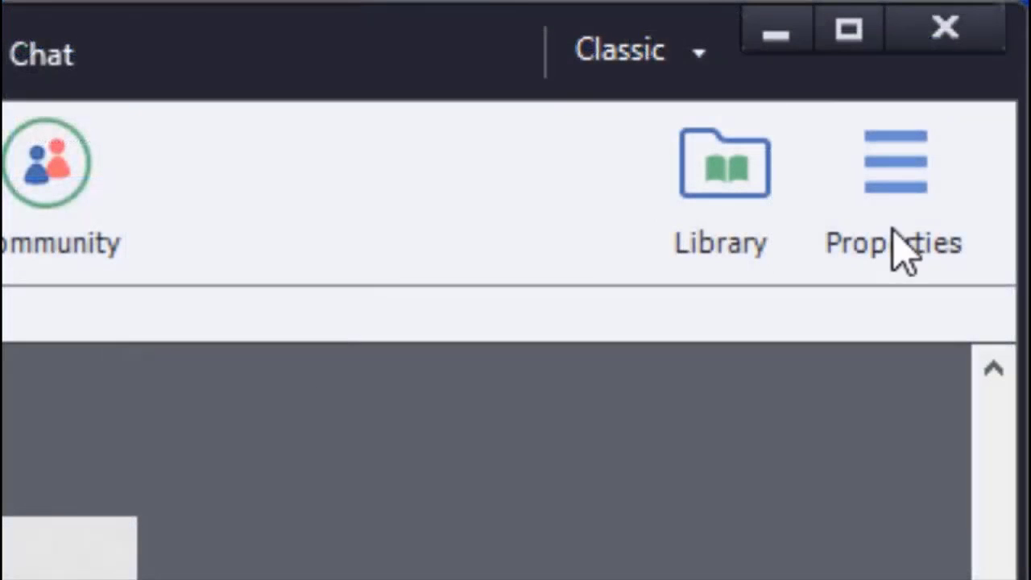
# - Show the object properties, shift the title placeholder slightly, and replace its text with "Эхний хичээл"
pyautogui.click(906, 189)
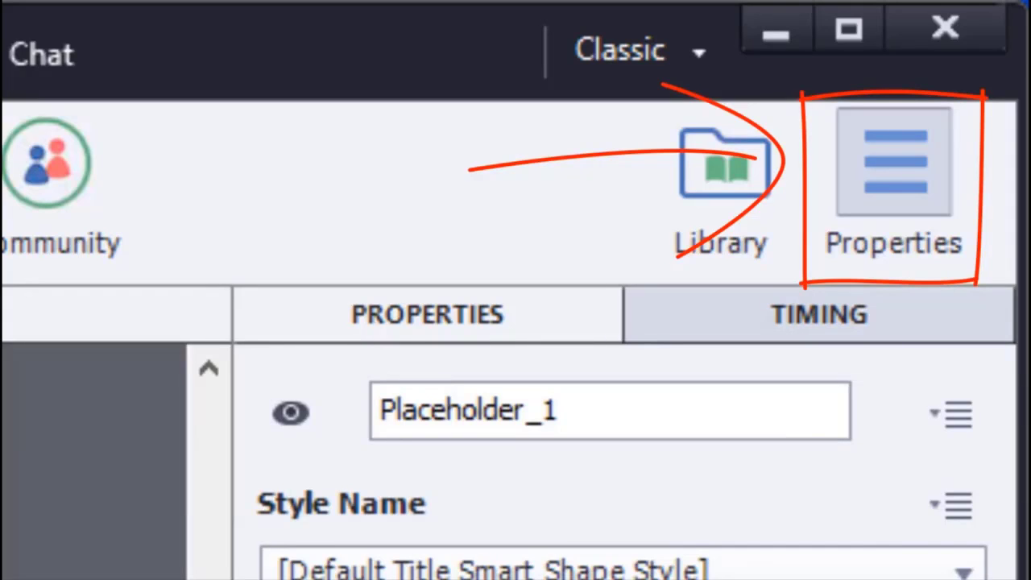
pyautogui.moveTo(530, 164); pyautogui.dragTo(568, 177)
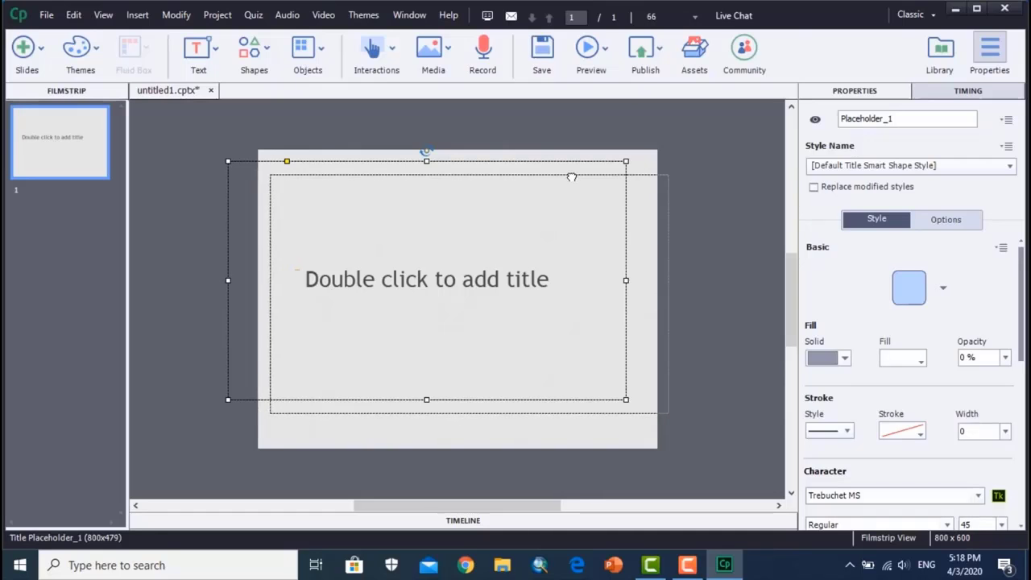
pyautogui.doubleClick(518, 293)
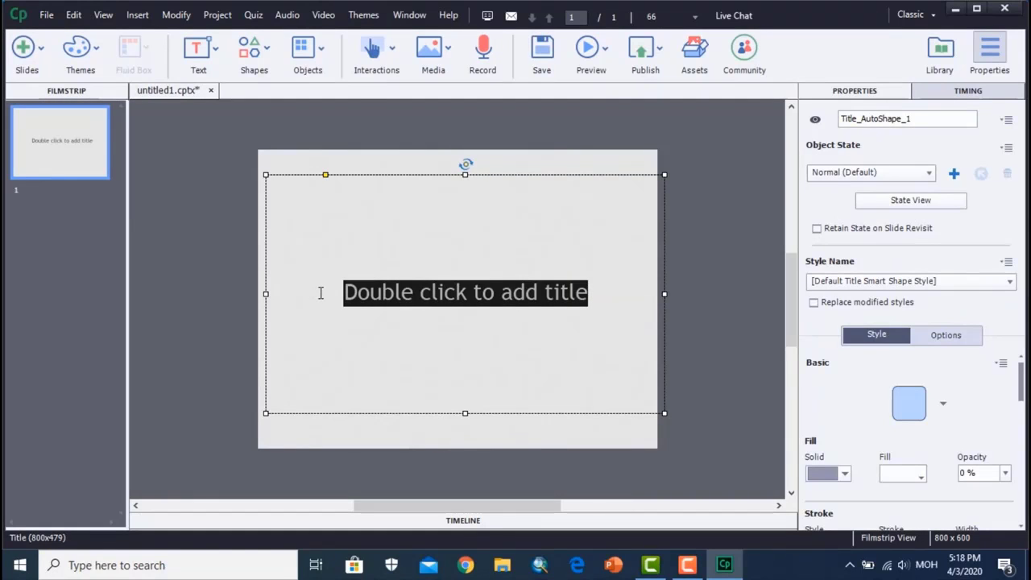
pyautogui.write('Эхн')
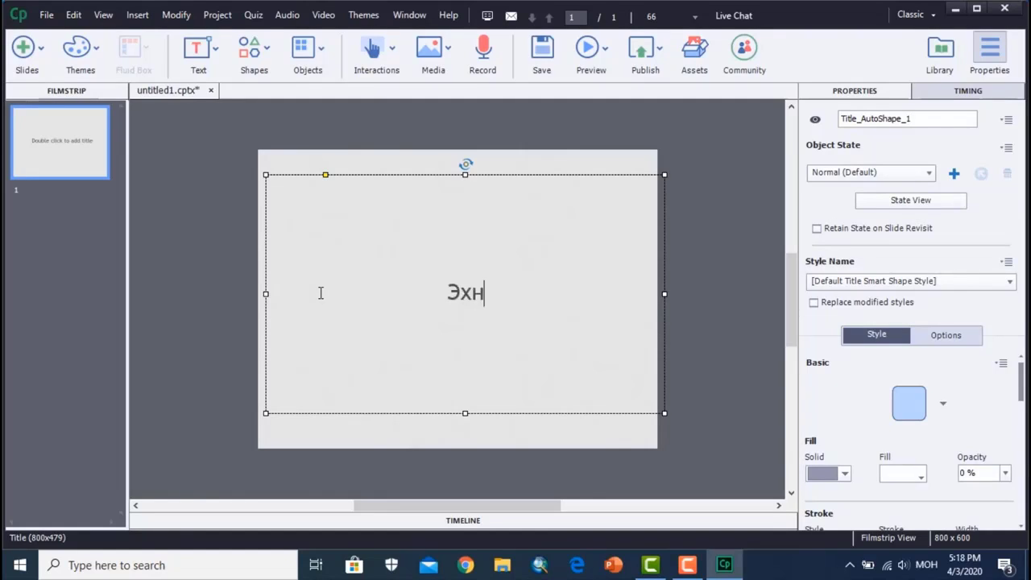
pyautogui.write('ий хичээл')
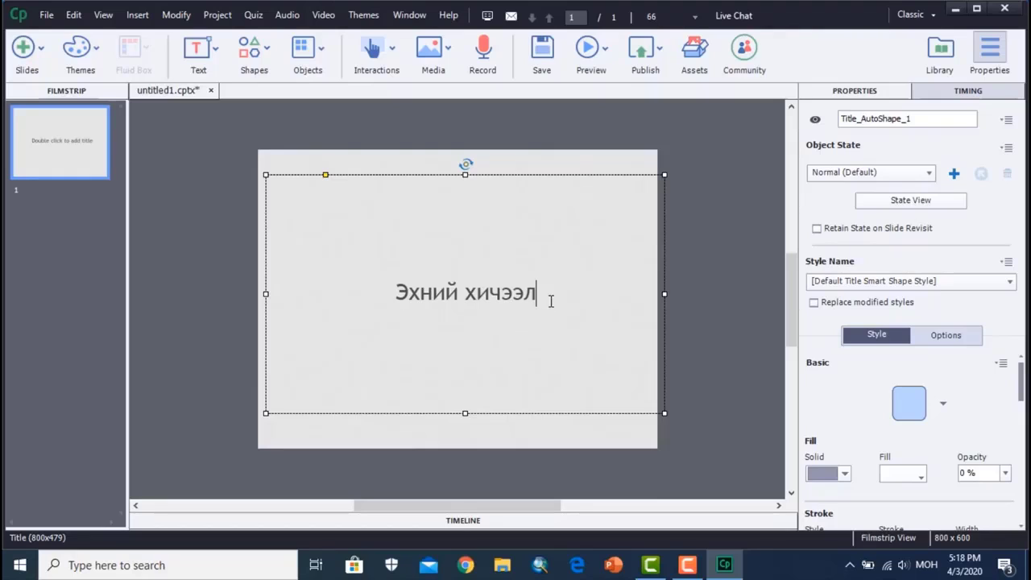
# - Change the title text's font to Arial and make it italic
pyautogui.moveTo(551, 301); pyautogui.dragTo(334, 299)
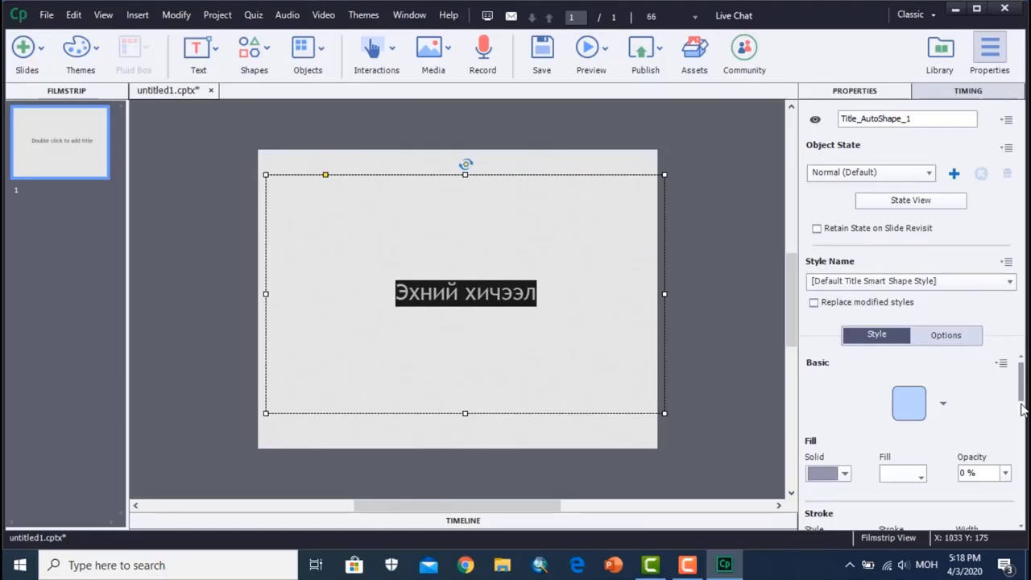
pyautogui.scroll(-4, 1021, 409)
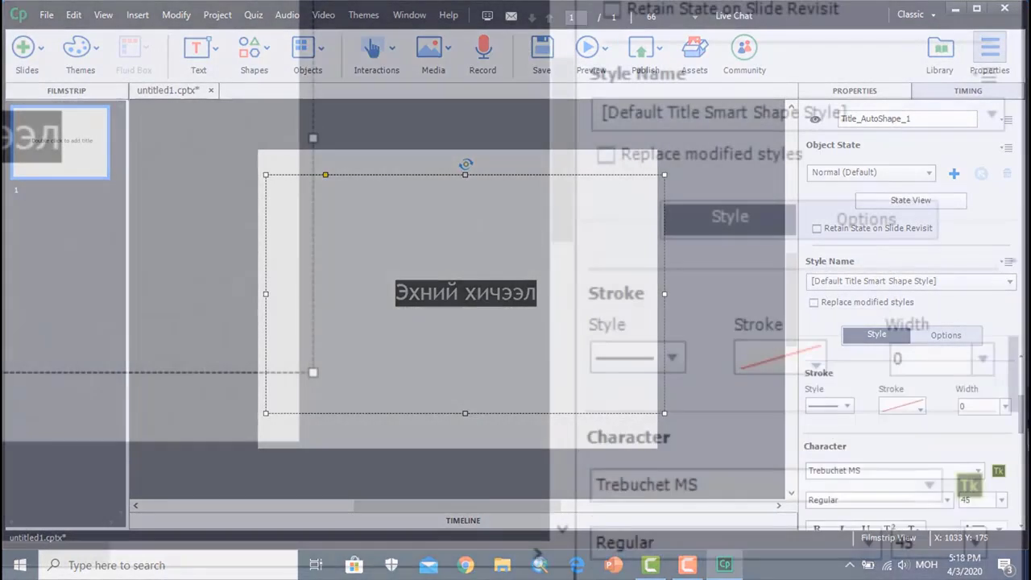
pyautogui.moveTo(1021, 413); pyautogui.dragTo(1021, 409)
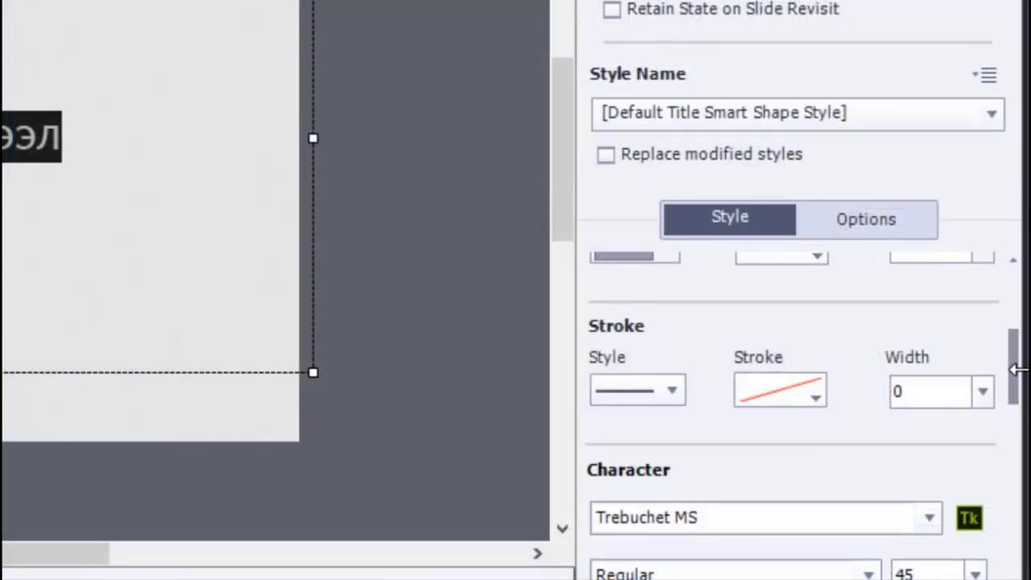
pyautogui.moveTo(1015, 386)
pyautogui.mouseDown()
pyautogui.moveTo(1020, 331)
pyautogui.moveTo(1014, 412)
pyautogui.mouseUp()
pyautogui.click(928, 386)
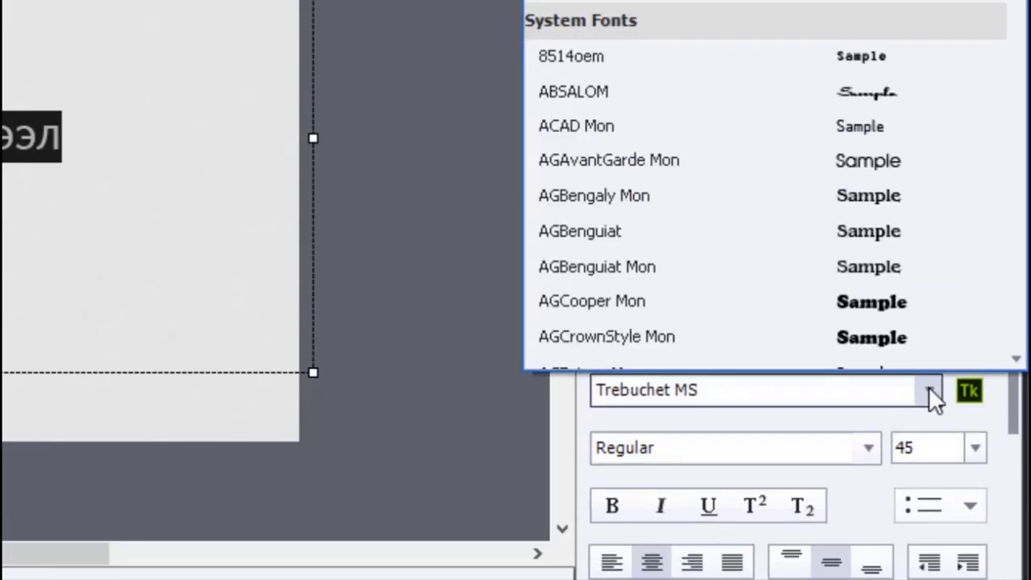
pyautogui.scroll(2, 878, 145)
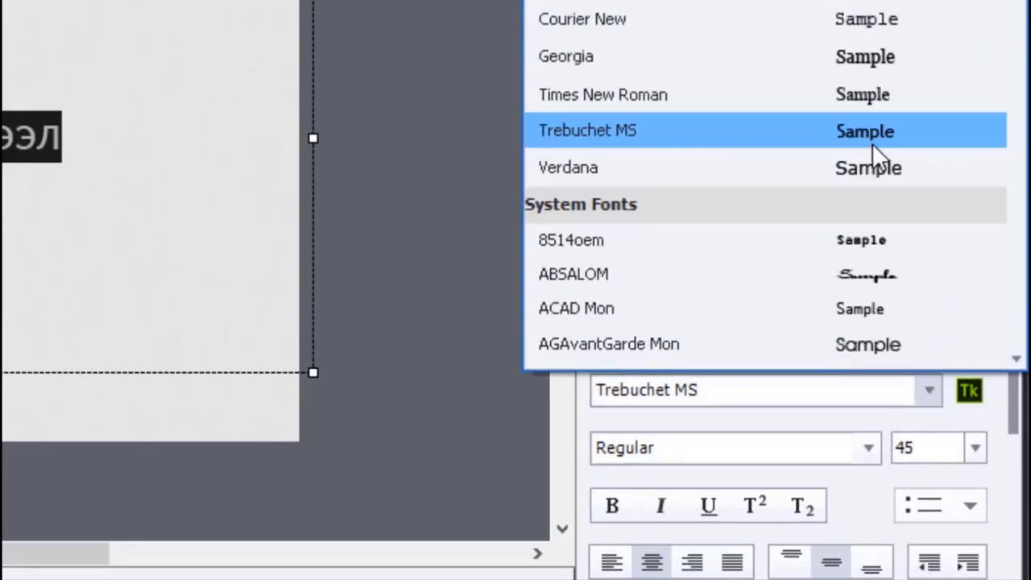
pyautogui.click(606, 4)
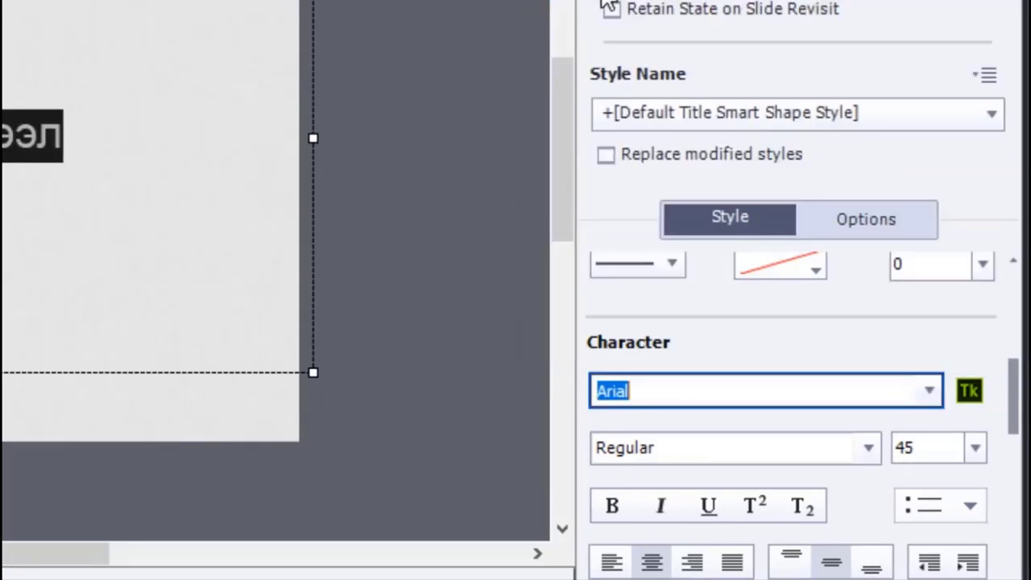
pyautogui.click(660, 505)
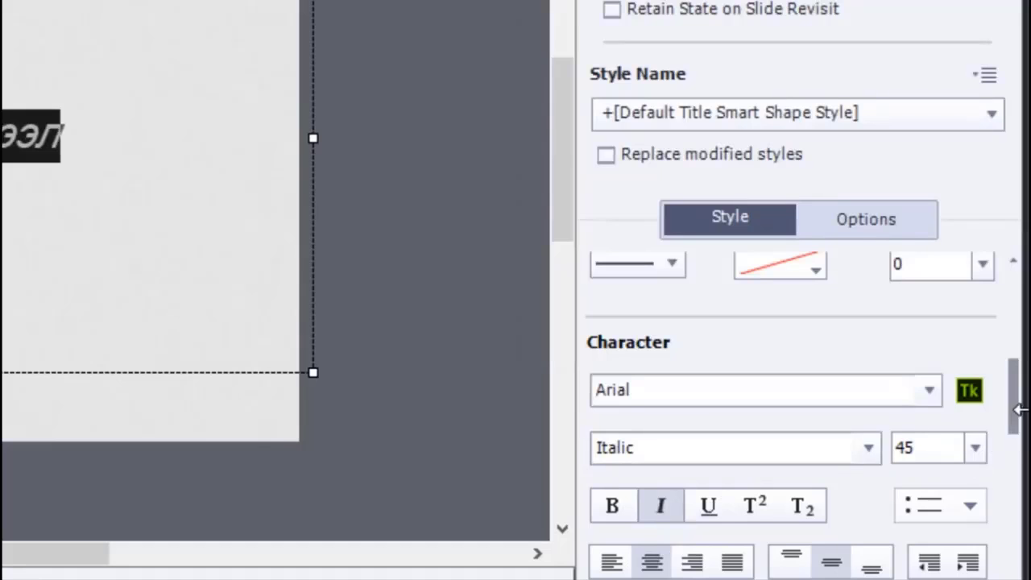
# - Color the title text medium blue, trying a dark blue first
pyautogui.moveTo(1012, 421); pyautogui.dragTo(1021, 464)
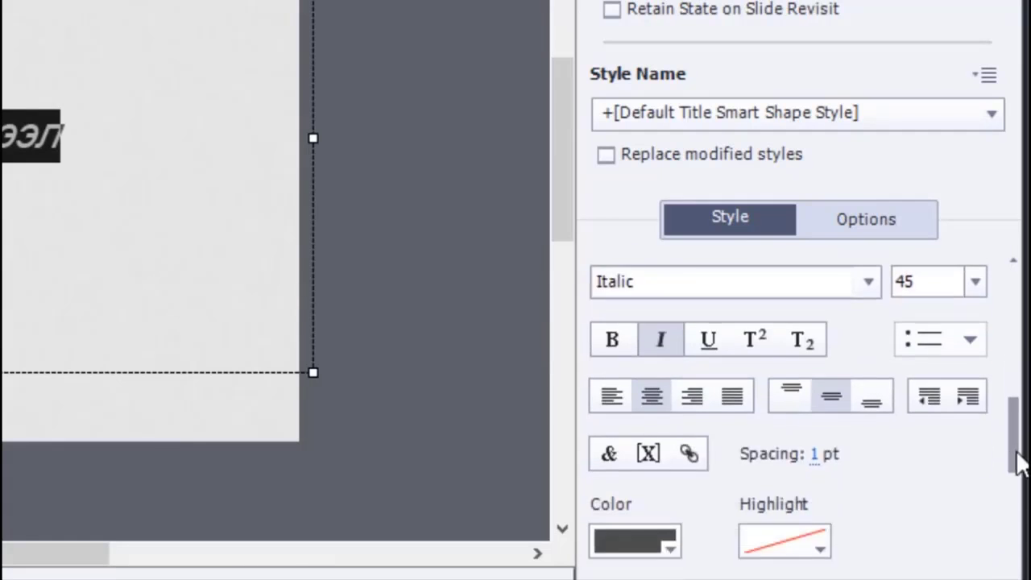
pyautogui.scroll(-2, 770, 469)
pyautogui.click(638, 459)
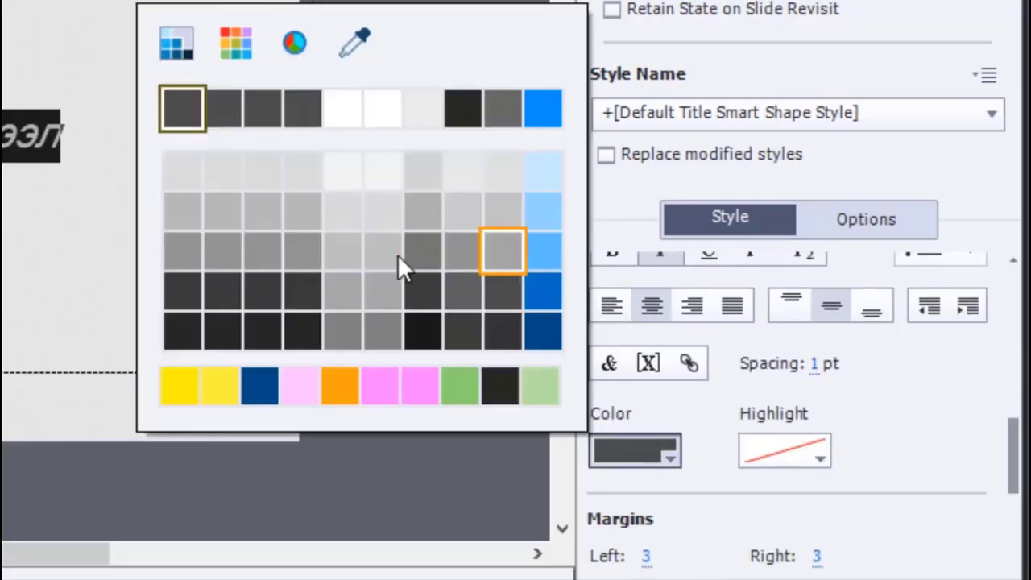
pyautogui.click(251, 388)
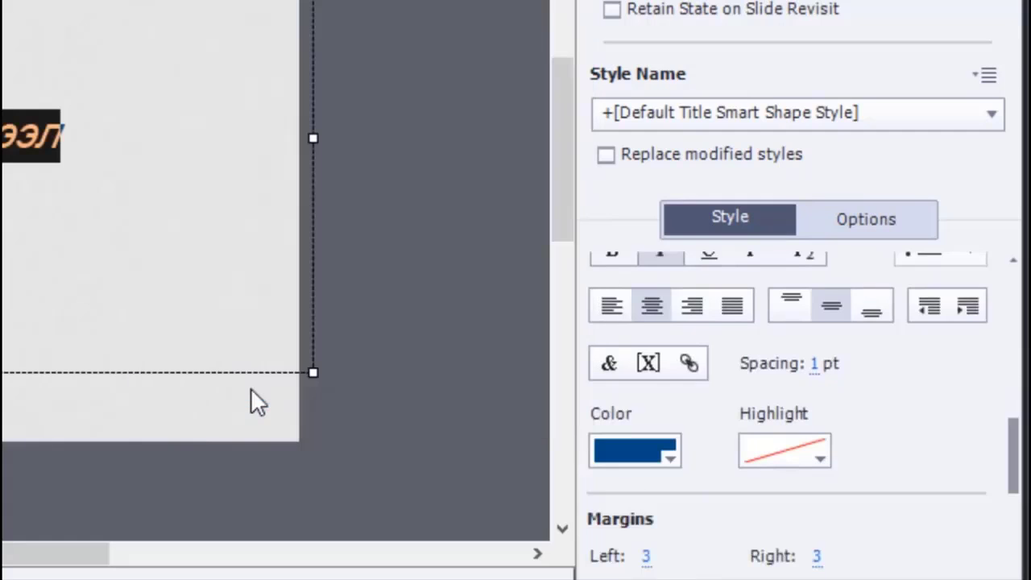
pyautogui.click(644, 458)
pyautogui.click(541, 290)
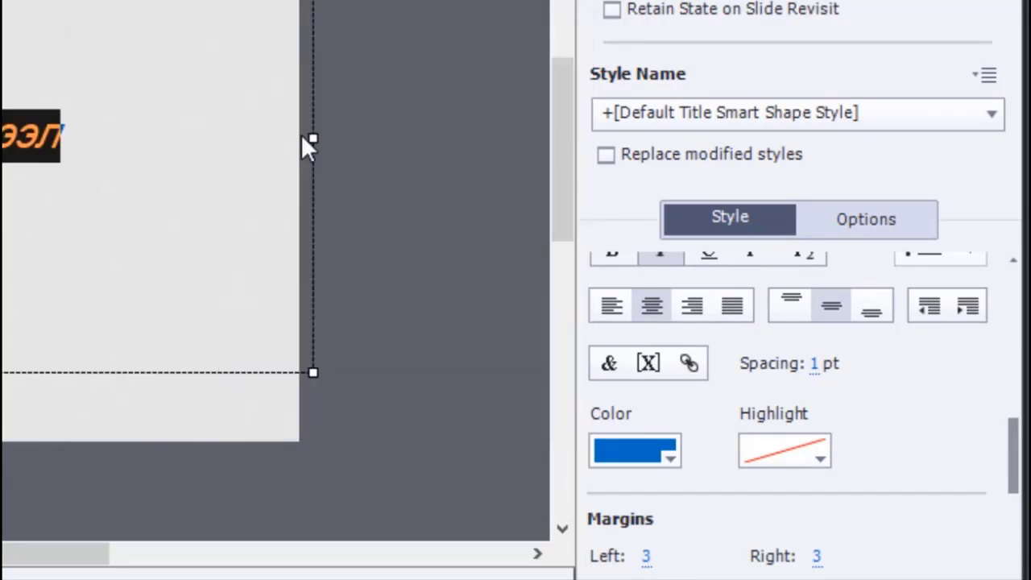
pyautogui.click(338, 116)
# - Nudge the title box slightly up and left, and stretch its right side to the slide's edge
pyautogui.click(8, 140)
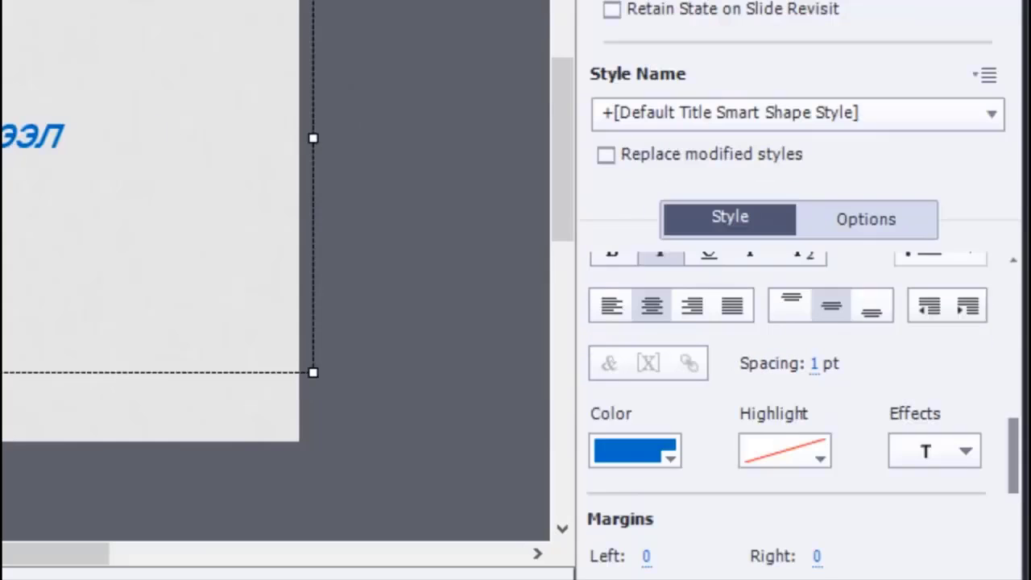
pyautogui.moveTo(7, 141); pyautogui.dragTo(0, 134)
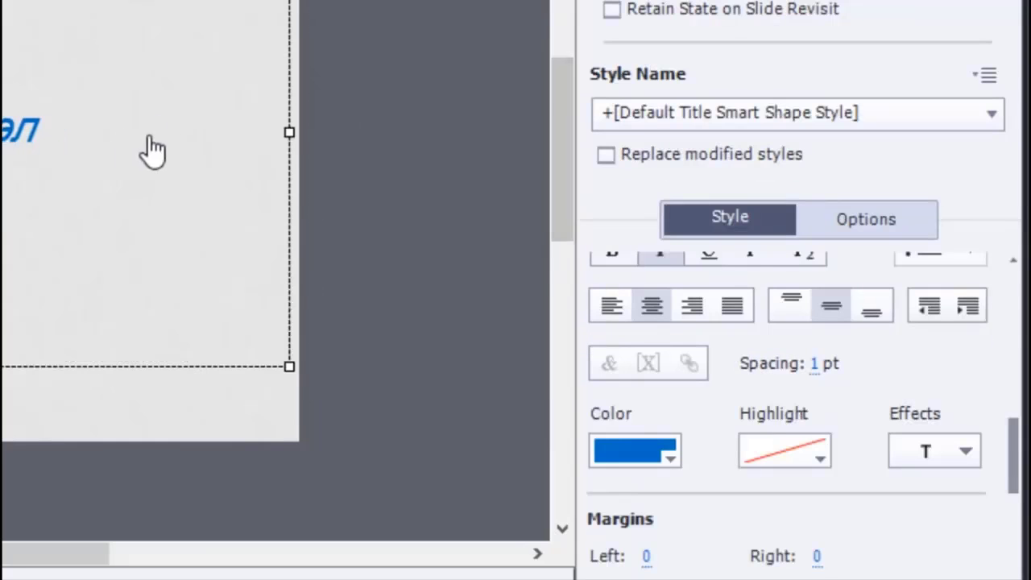
pyautogui.moveTo(289, 133); pyautogui.dragTo(300, 133)
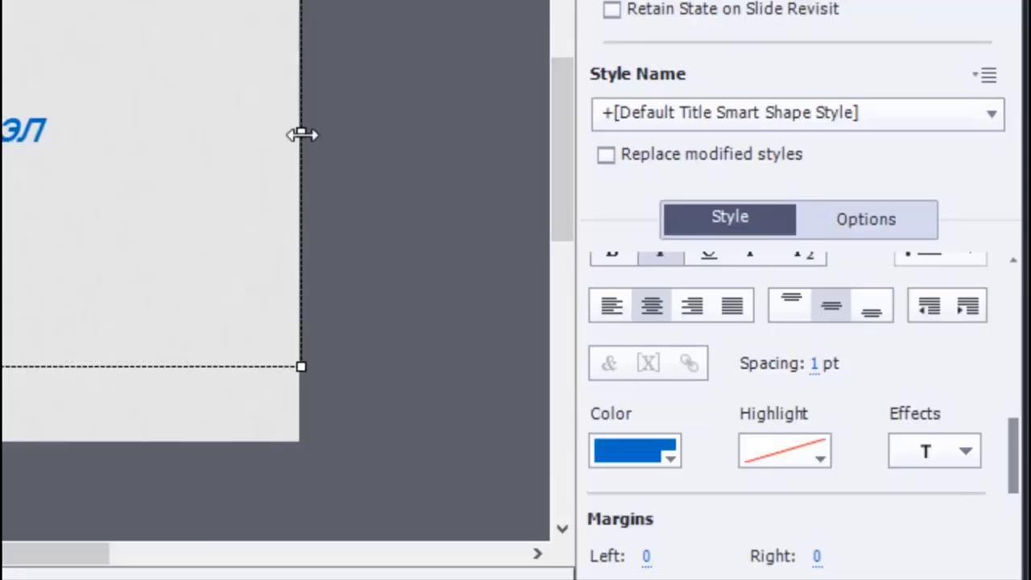
# - Set the title text's font size to 72, trying 48 first, and deselect the title box
pyautogui.doubleClick(51, 118)
pyautogui.moveTo(62, 122); pyautogui.dragTo(0, 129)
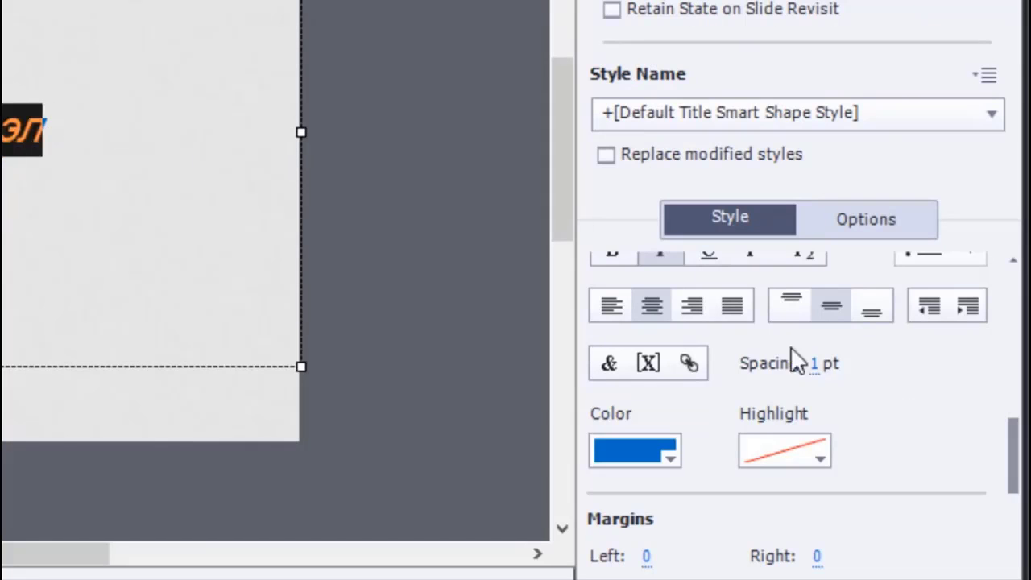
pyautogui.moveTo(1013, 432); pyautogui.dragTo(1013, 394)
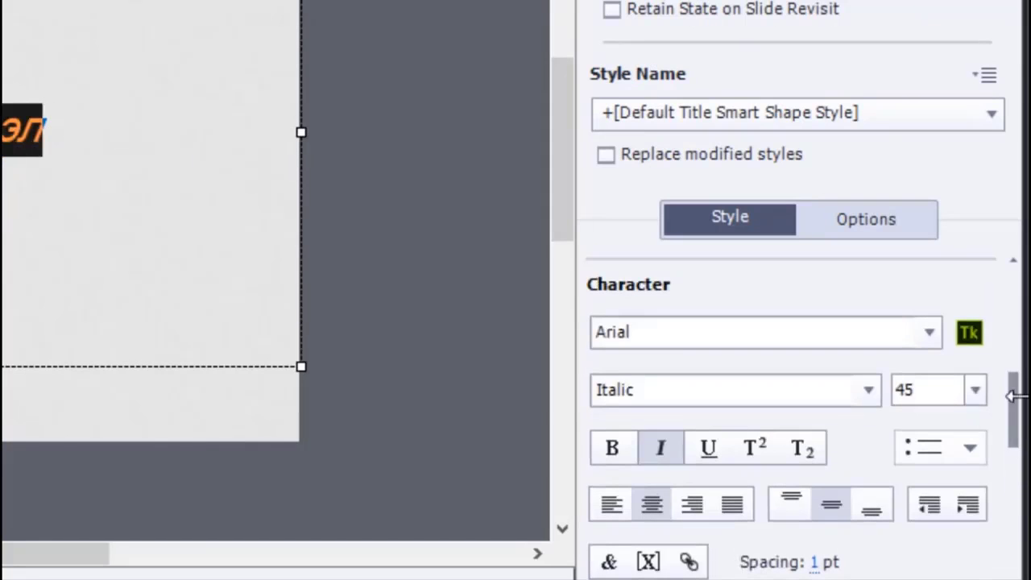
pyautogui.click(976, 390)
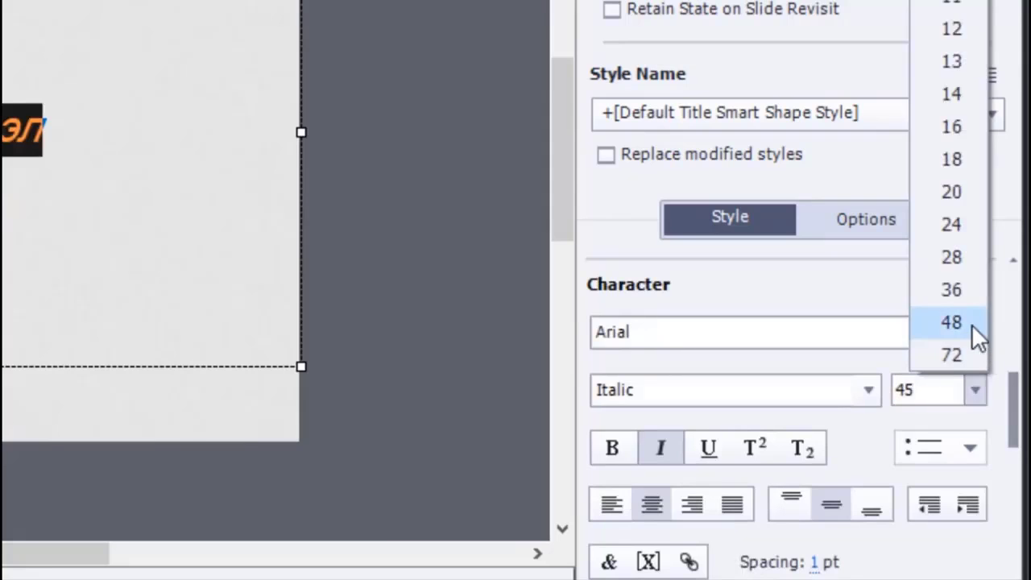
pyautogui.click(972, 323)
pyautogui.click(975, 392)
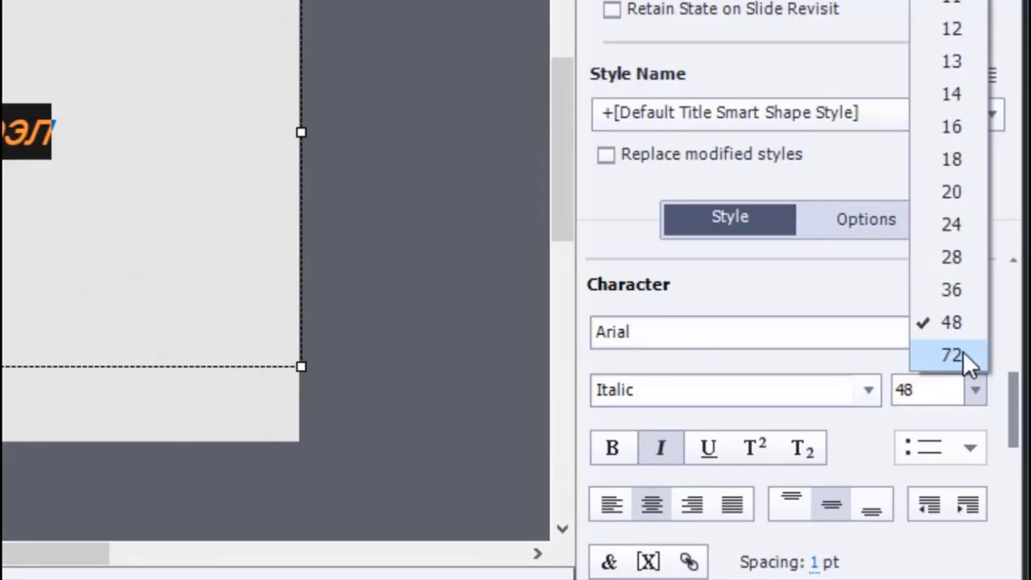
pyautogui.click(955, 355)
pyautogui.click(492, 102)
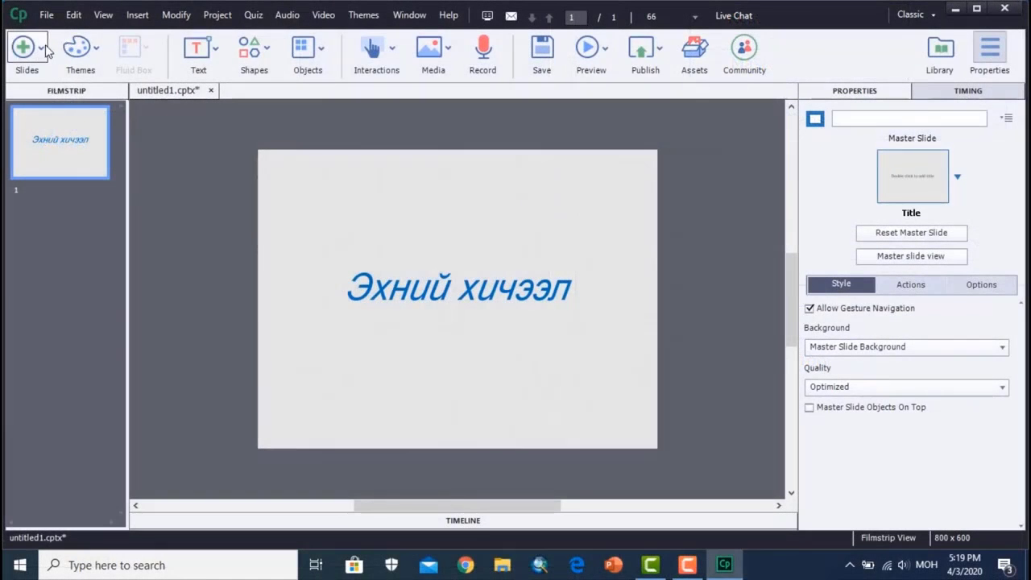
pyautogui.click(46, 52)
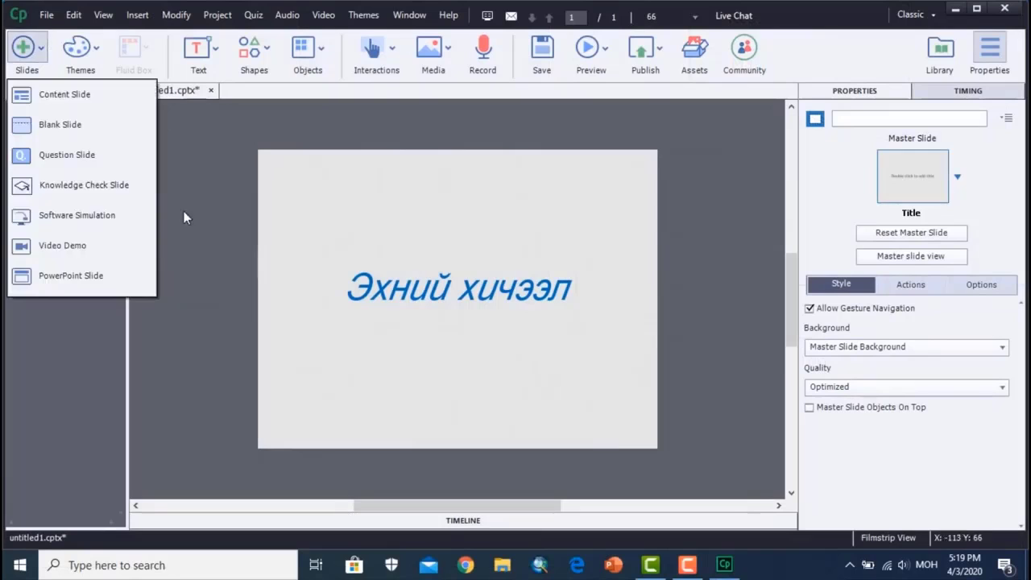
pyautogui.click(185, 251)
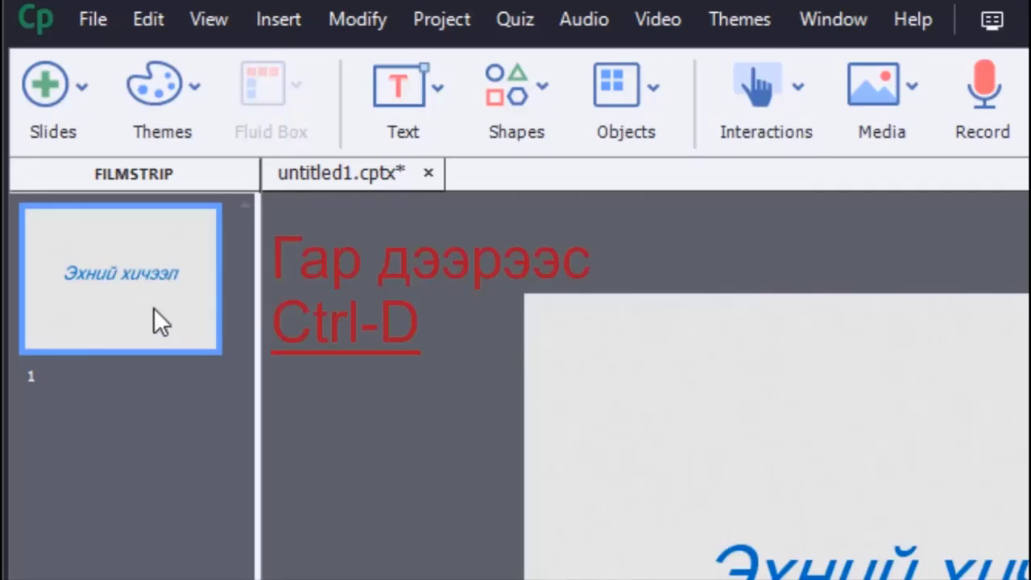
# - Duplicate the first slide twice
pyautogui.hotkey('ctrl', 'd')
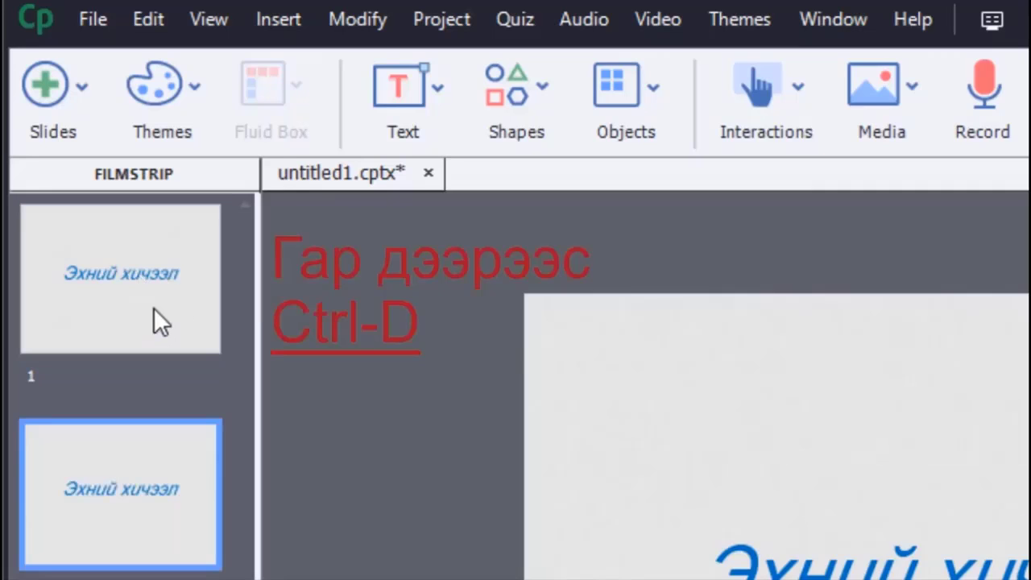
pyautogui.rightClick(127, 279)
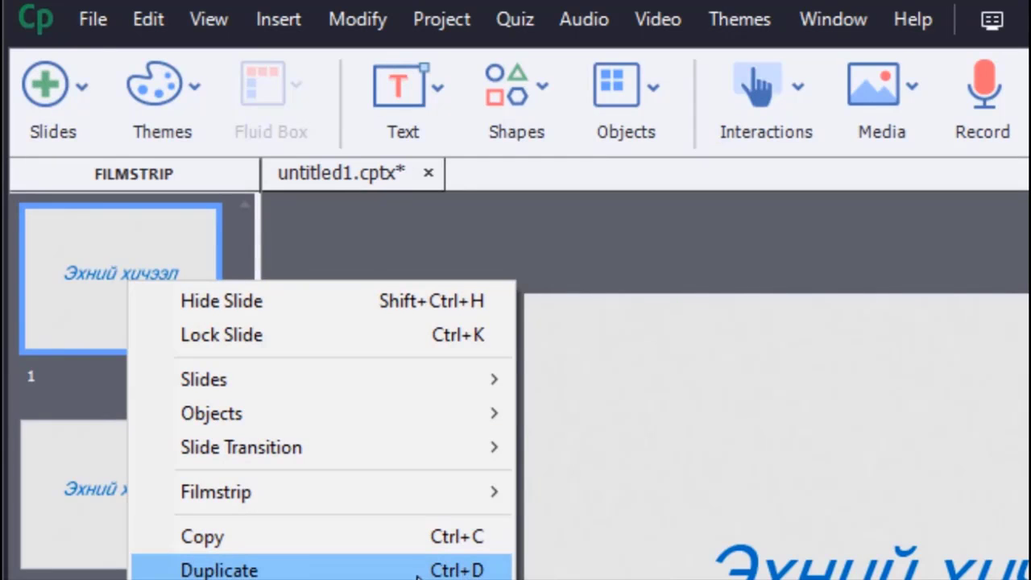
pyautogui.click(418, 570)
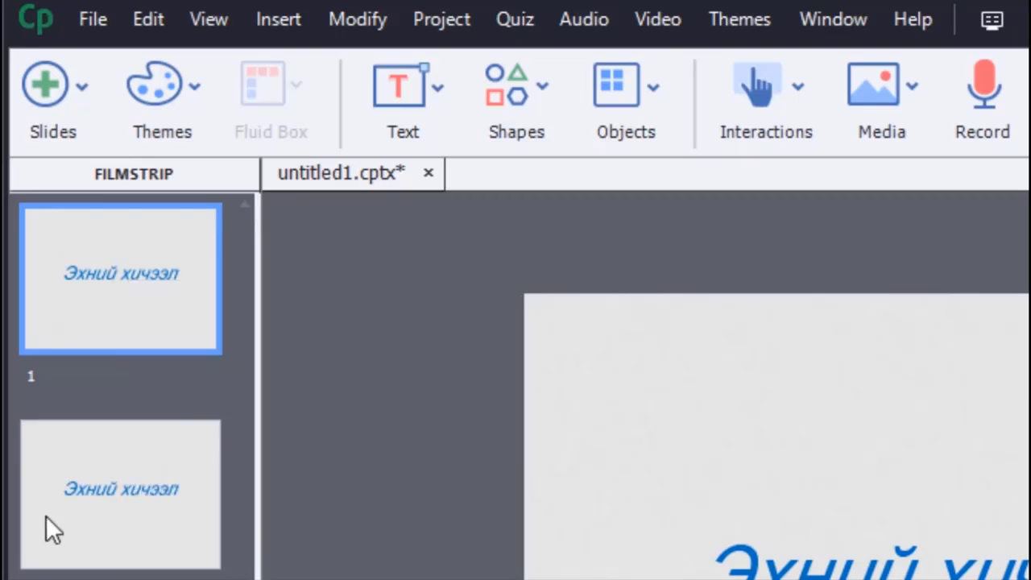
# - Remove the title text and its empty title placeholder from the second slide
pyautogui.click(835, 574)
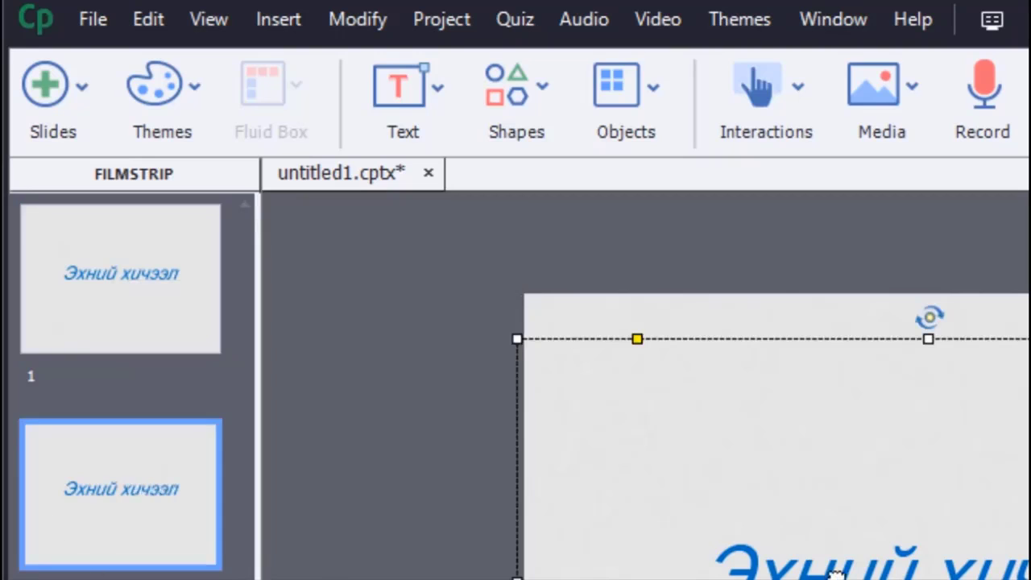
pyautogui.moveTo(838, 573); pyautogui.dragTo(840, 570)
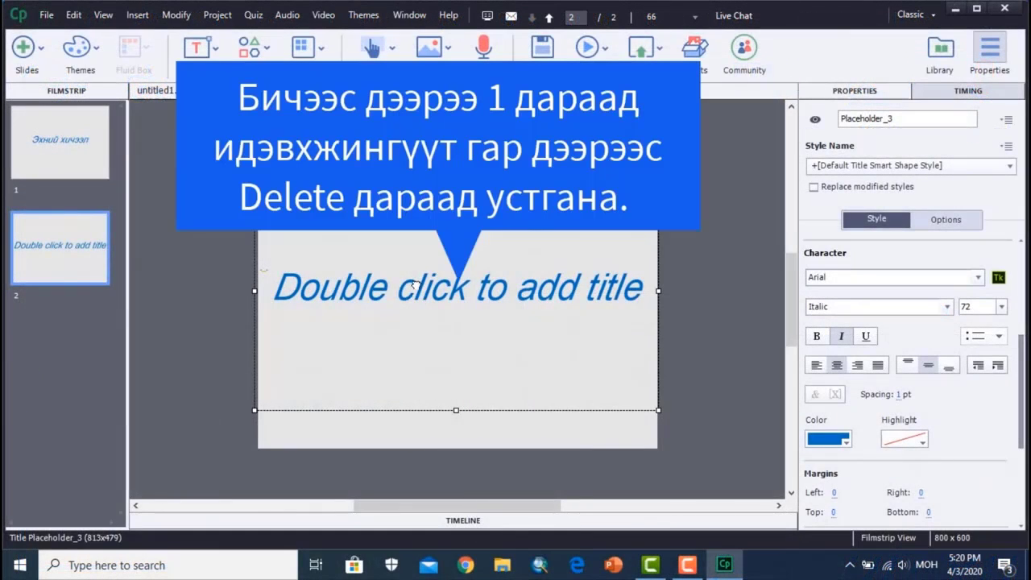
pyautogui.press('Delete')
pyautogui.click(536, 306)
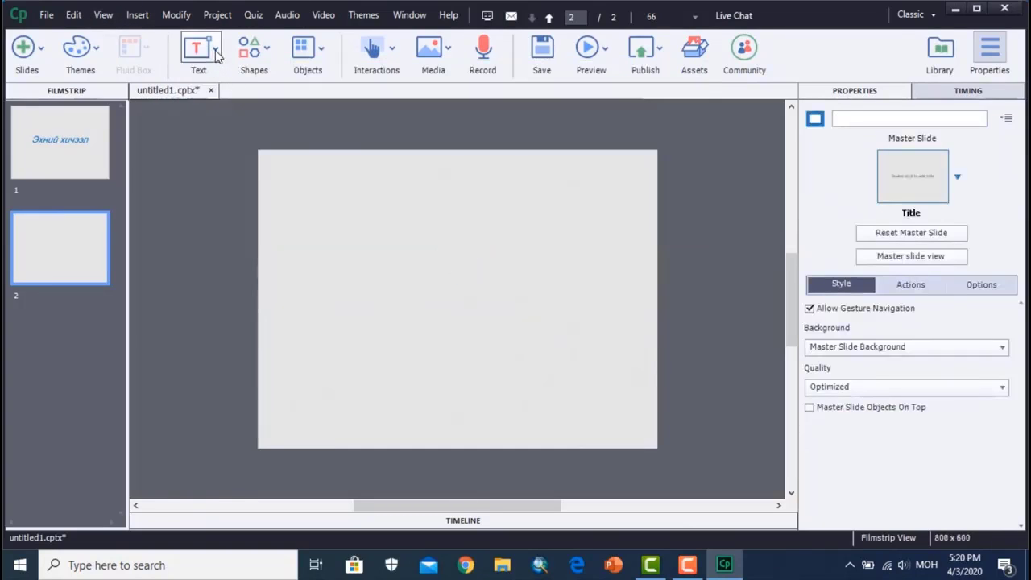
# - Insert a text caption reading "Цахим хичээл" on the second slide
pyautogui.click(215, 50)
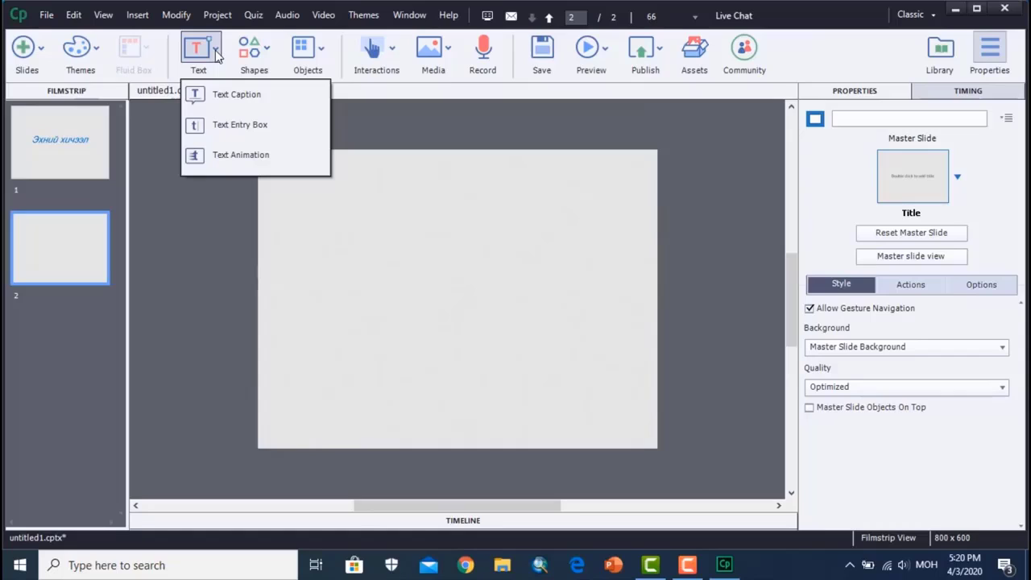
pyautogui.click(240, 95)
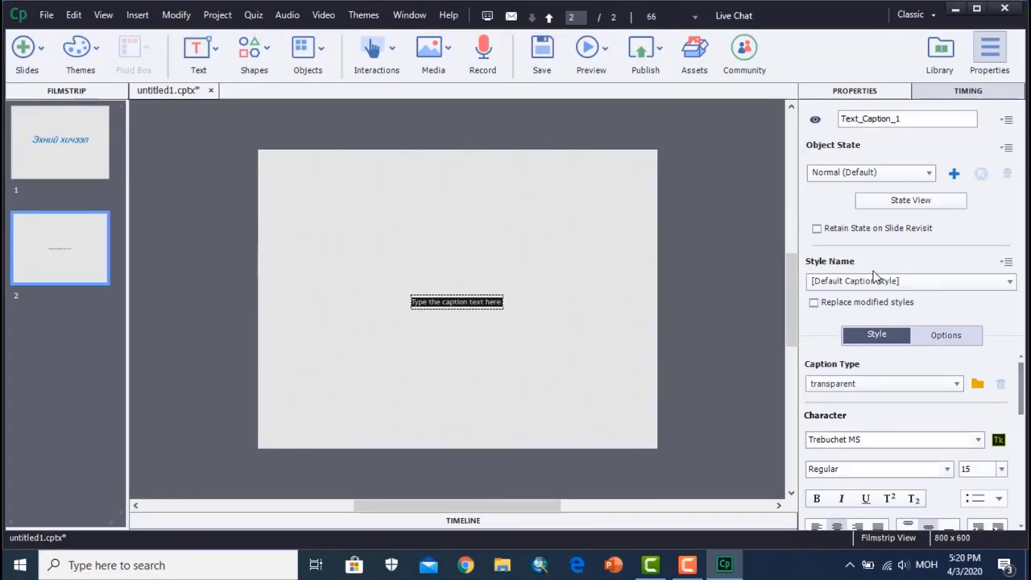
pyautogui.write('ц')
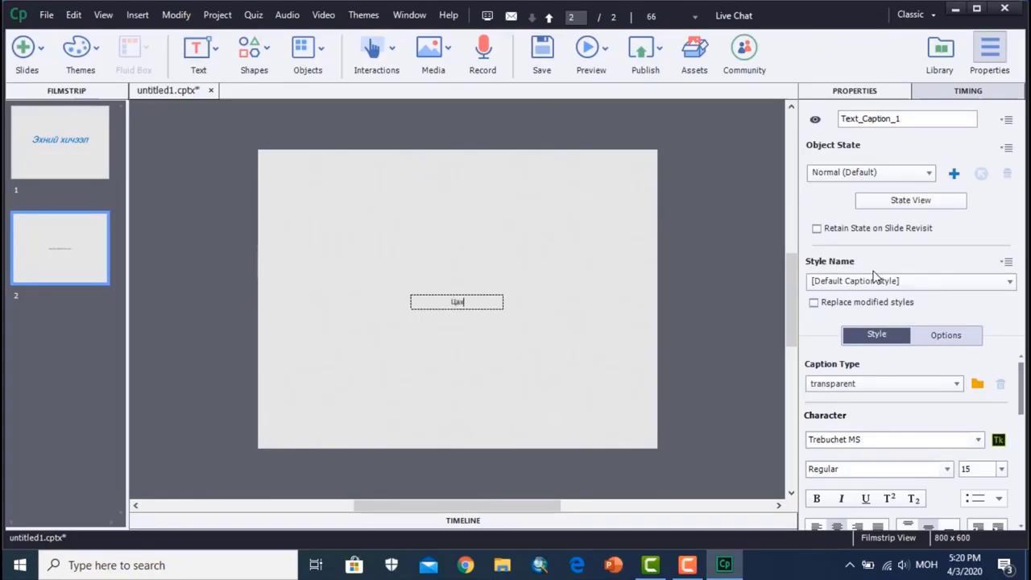
pyautogui.write('ахим хичээл')
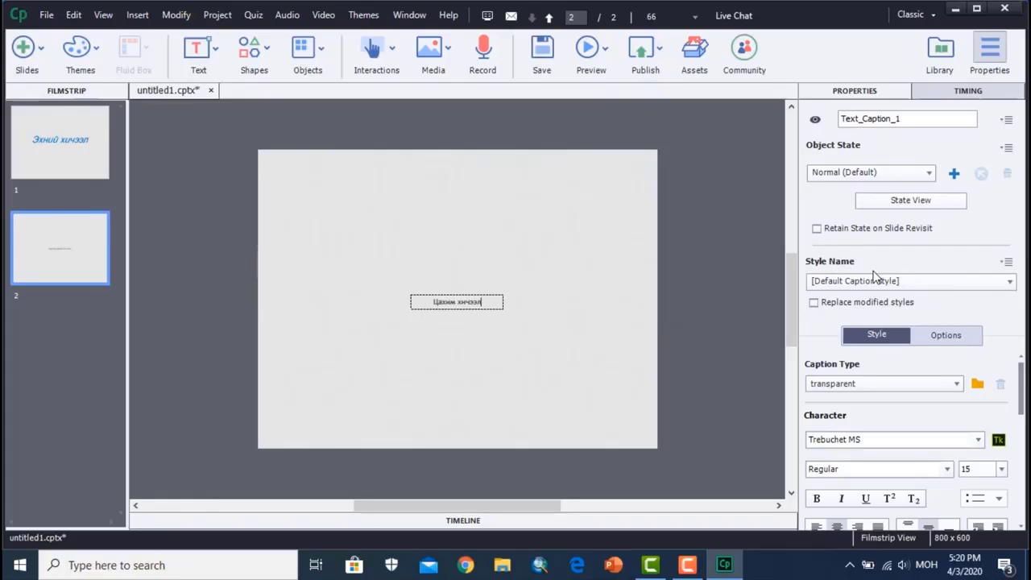
pyautogui.click(495, 349)
# - Set the caption's font to Arial and its size to 36
pyautogui.click(481, 303)
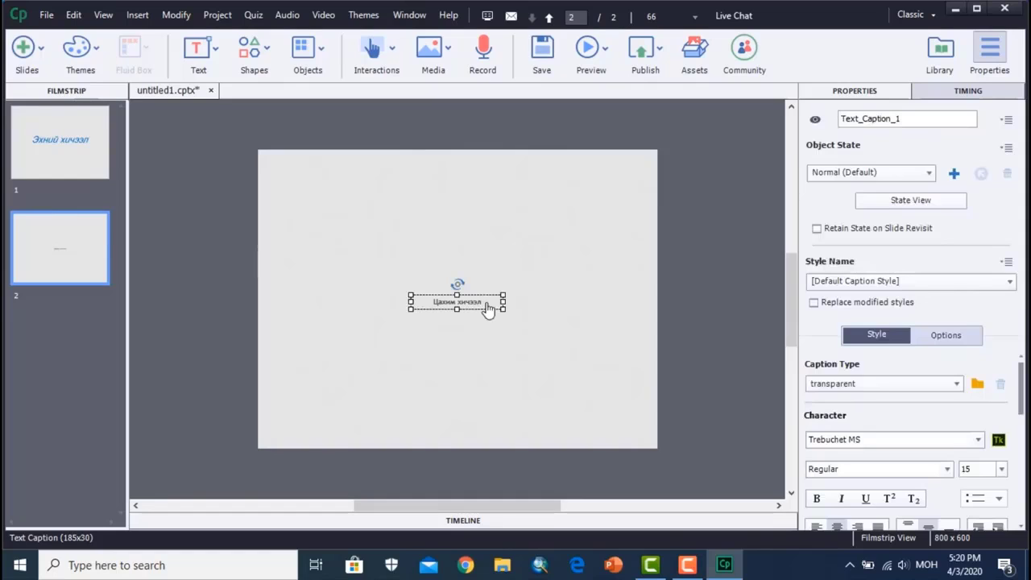
pyautogui.click(980, 440)
pyautogui.scroll(2, 930, 322)
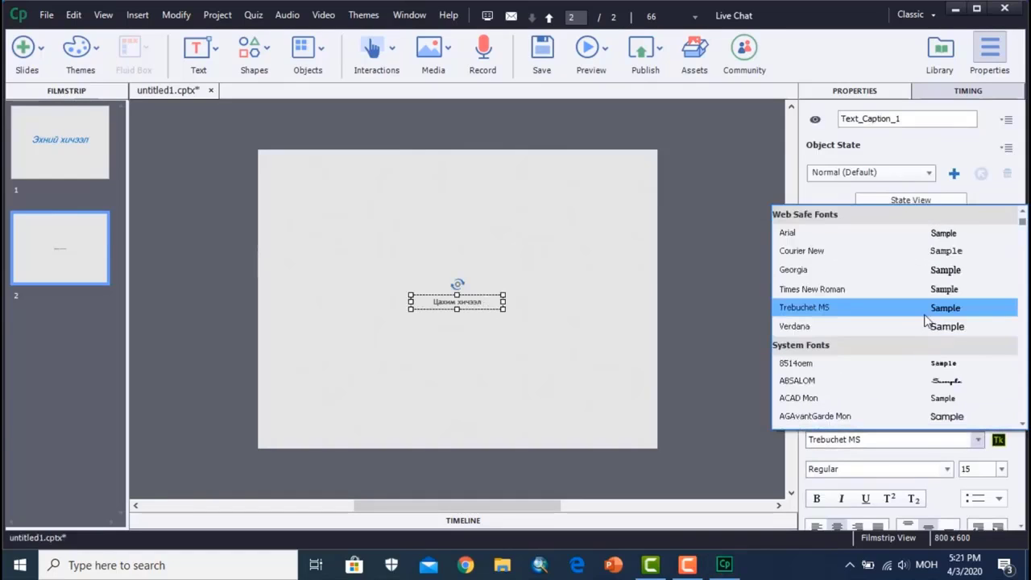
pyautogui.click(798, 235)
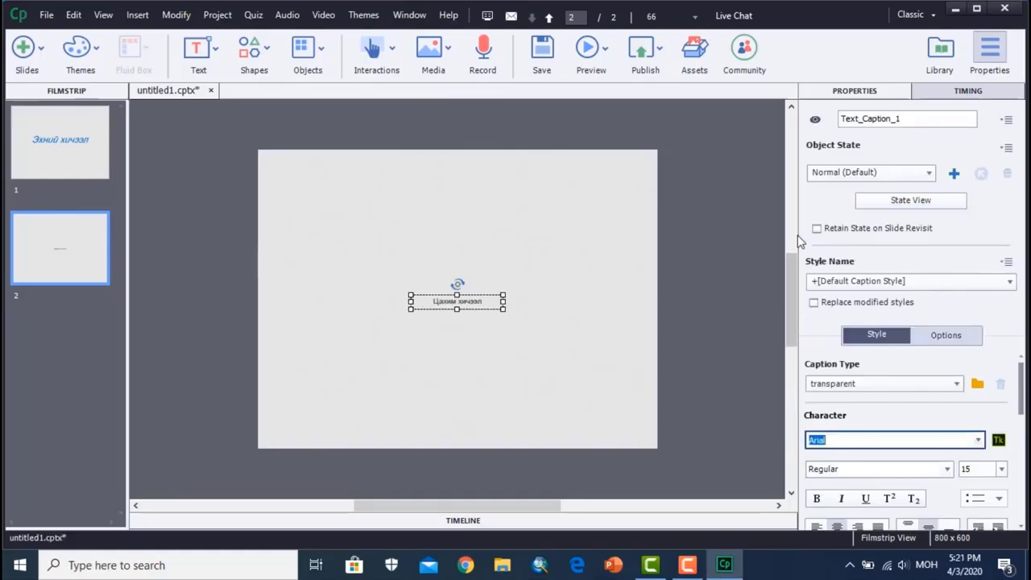
pyautogui.click(999, 474)
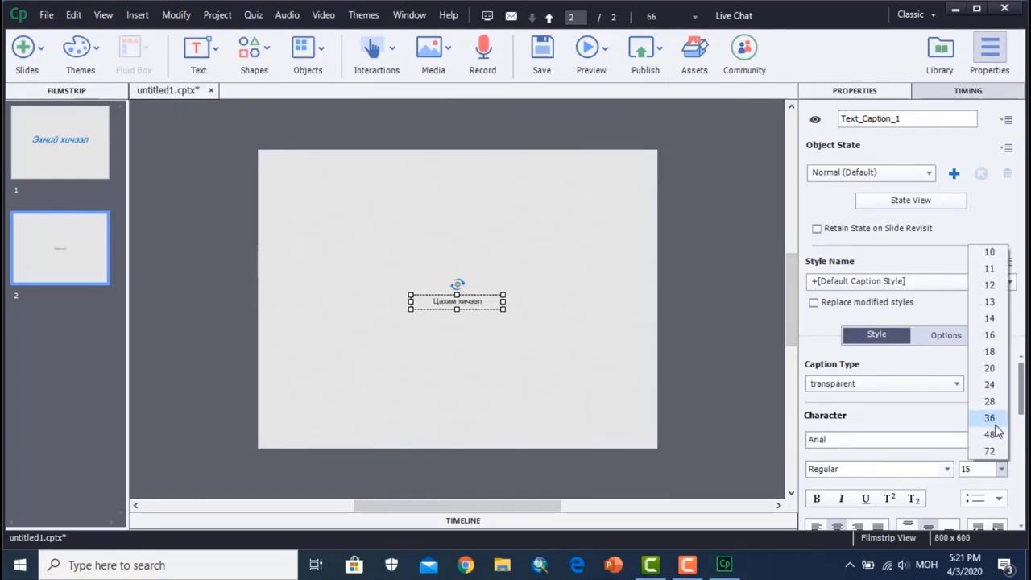
pyautogui.click(997, 417)
pyautogui.click(573, 367)
# - Move the caption to the slide's upper left, widen it to about 498 px and make it slightly taller to fit the text
pyautogui.click(444, 304)
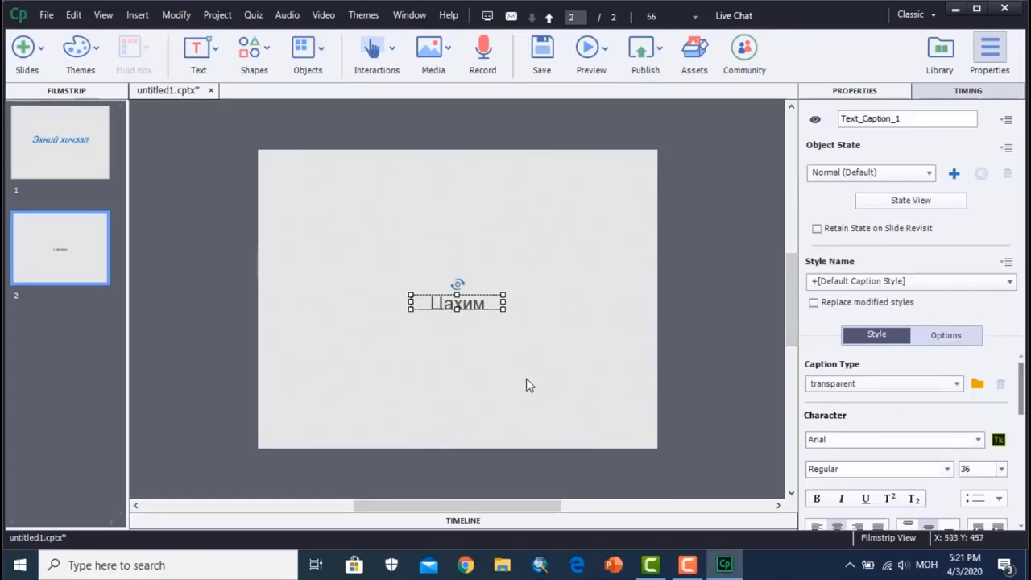
pyautogui.click(497, 361)
pyautogui.click(442, 307)
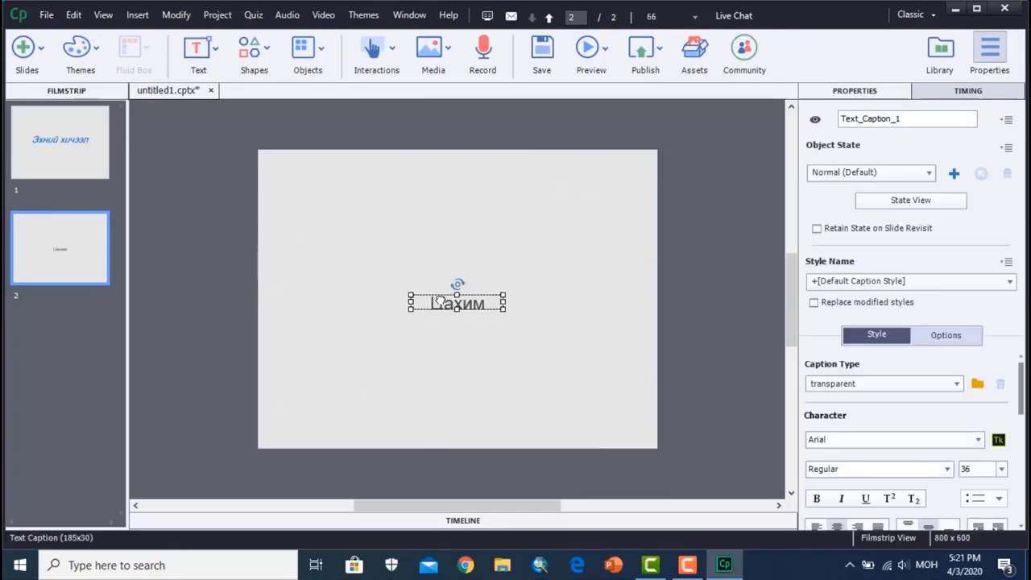
pyautogui.moveTo(442, 307); pyautogui.dragTo(311, 179)
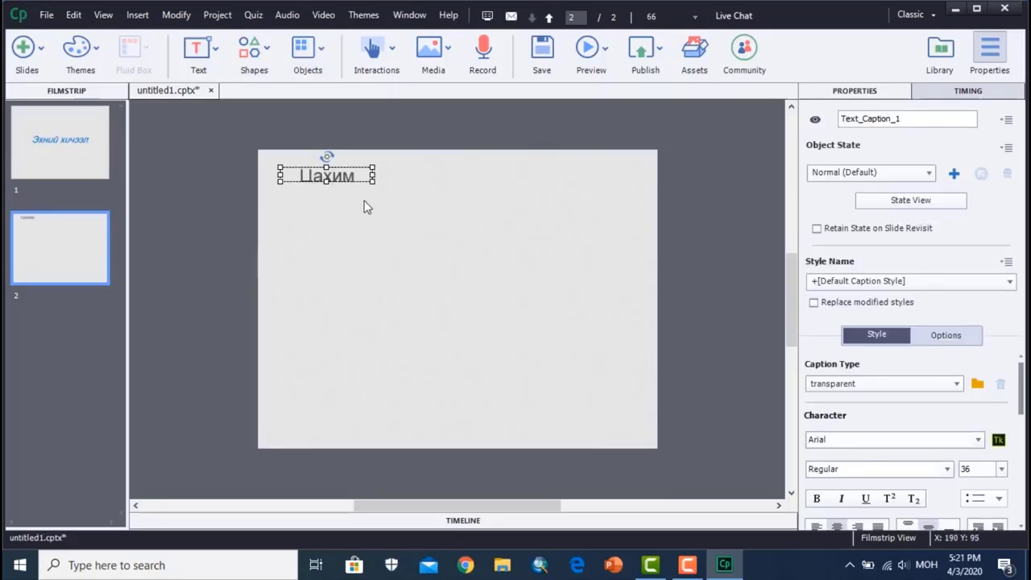
pyautogui.moveTo(373, 174); pyautogui.dragTo(528, 174)
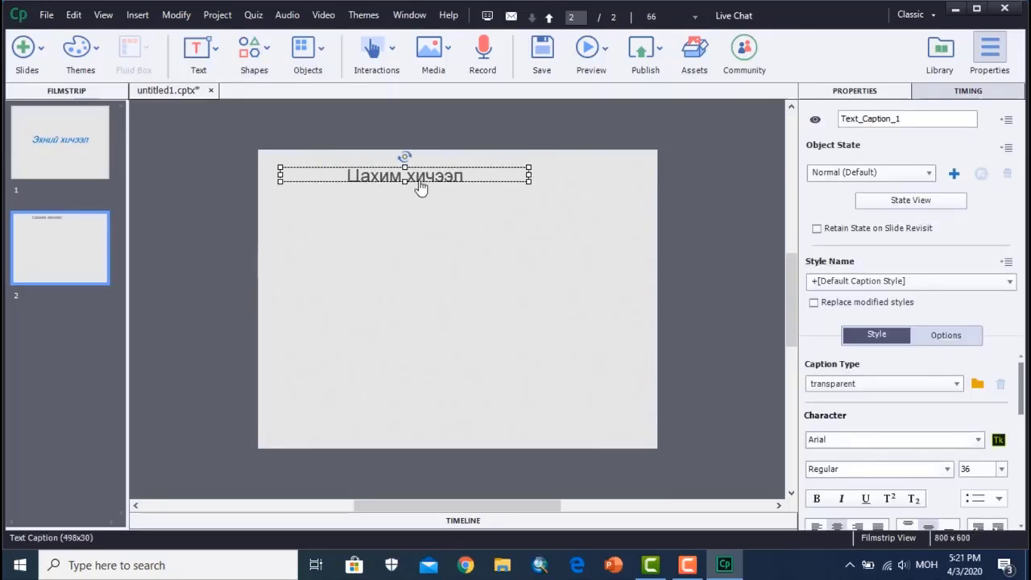
pyautogui.moveTo(404, 182); pyautogui.dragTo(404, 191)
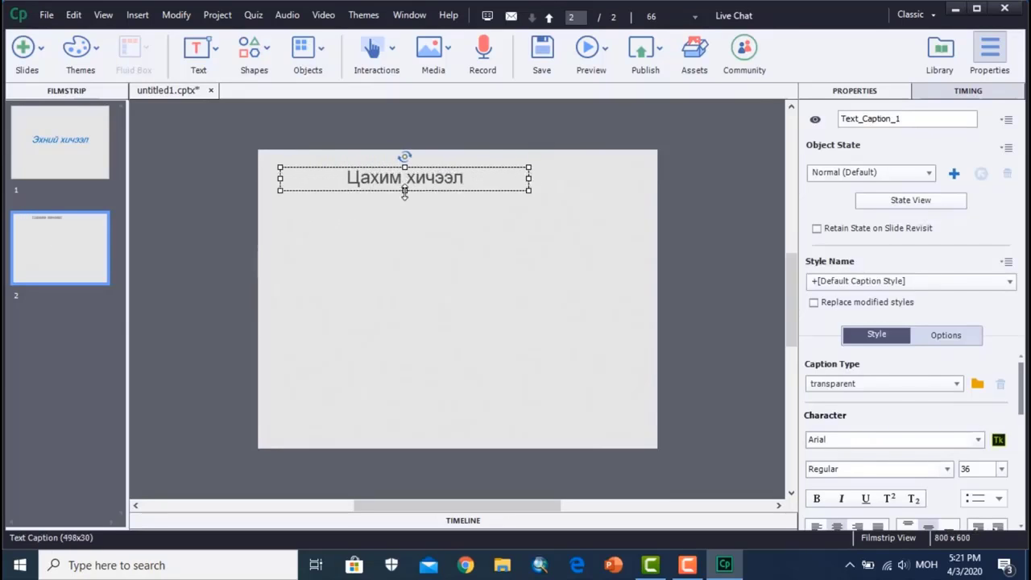
pyautogui.click(564, 262)
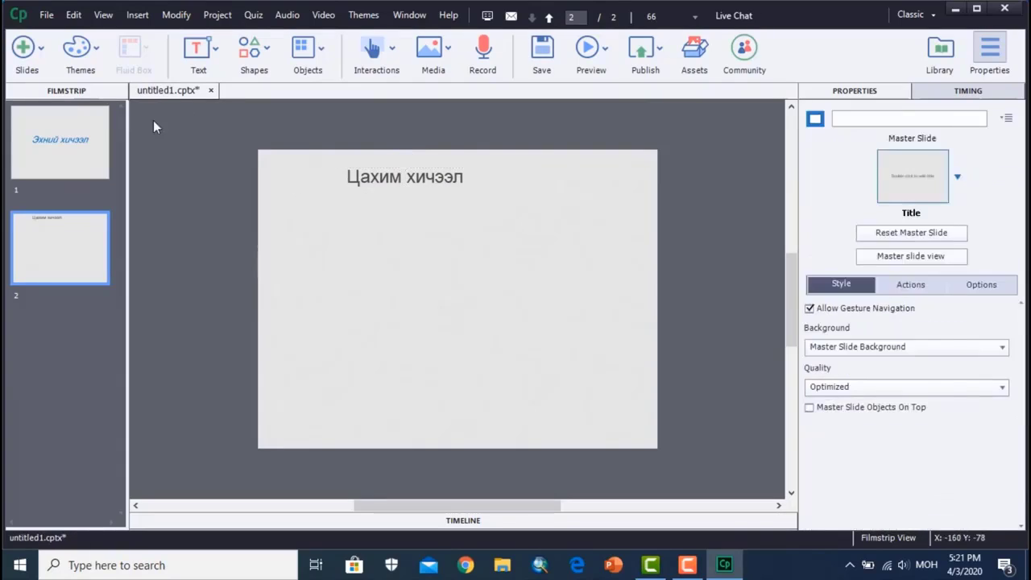
# - Insert a text animation on the second slide with the text "Цахим хичээл"
pyautogui.click(216, 58)
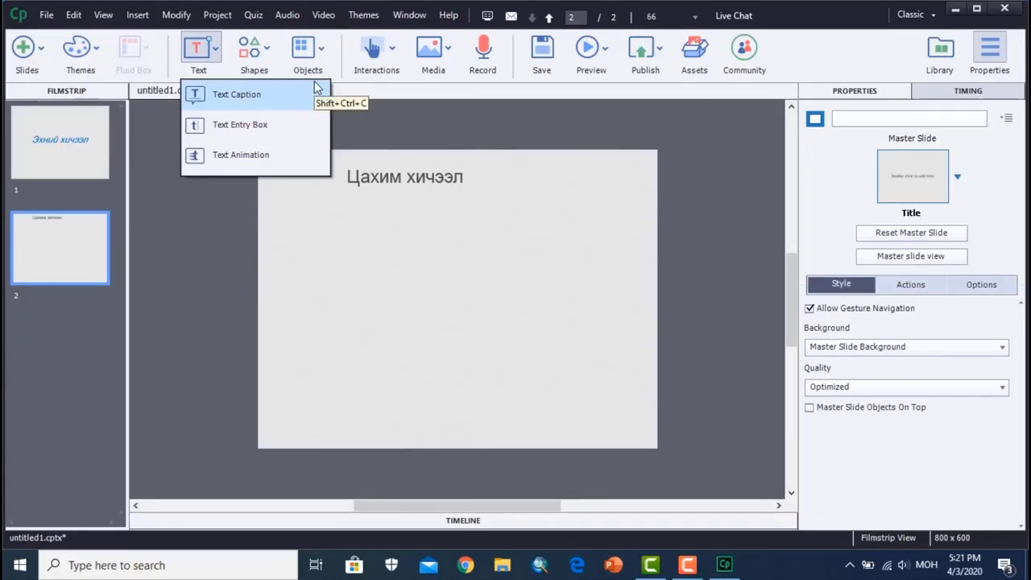
pyautogui.click(240, 155)
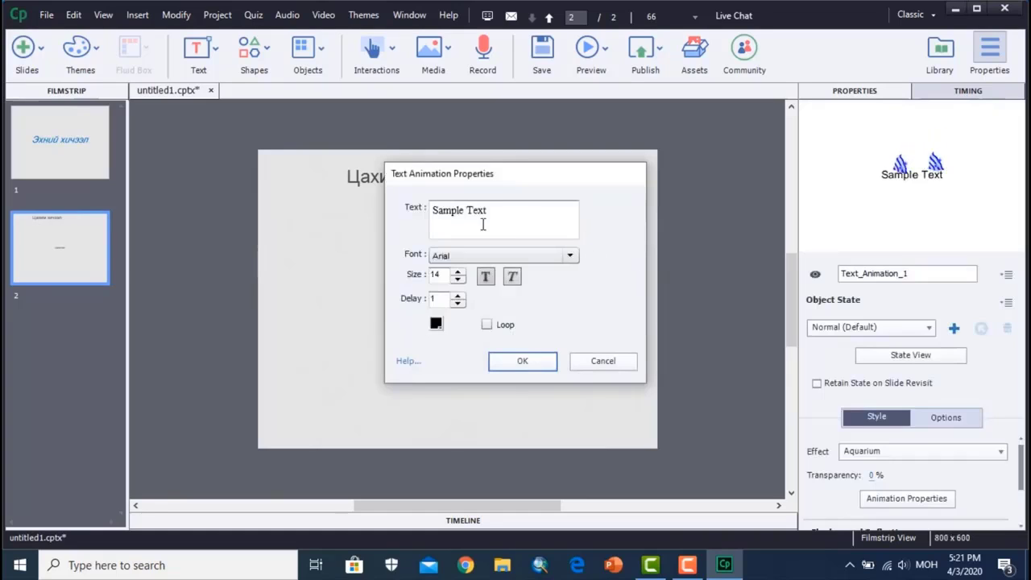
pyautogui.moveTo(500, 212); pyautogui.dragTo(375, 214)
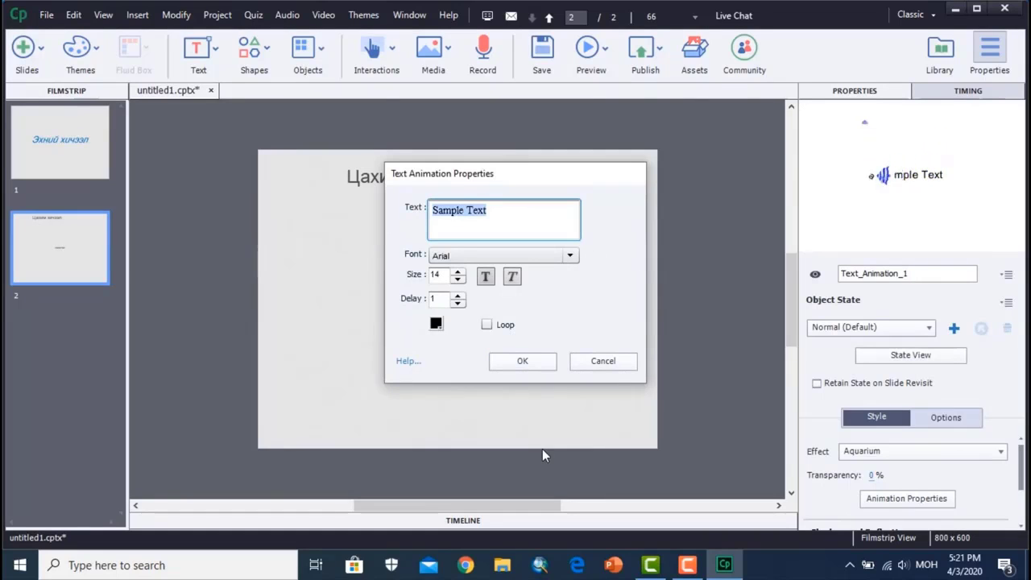
pyautogui.write('Цахи')
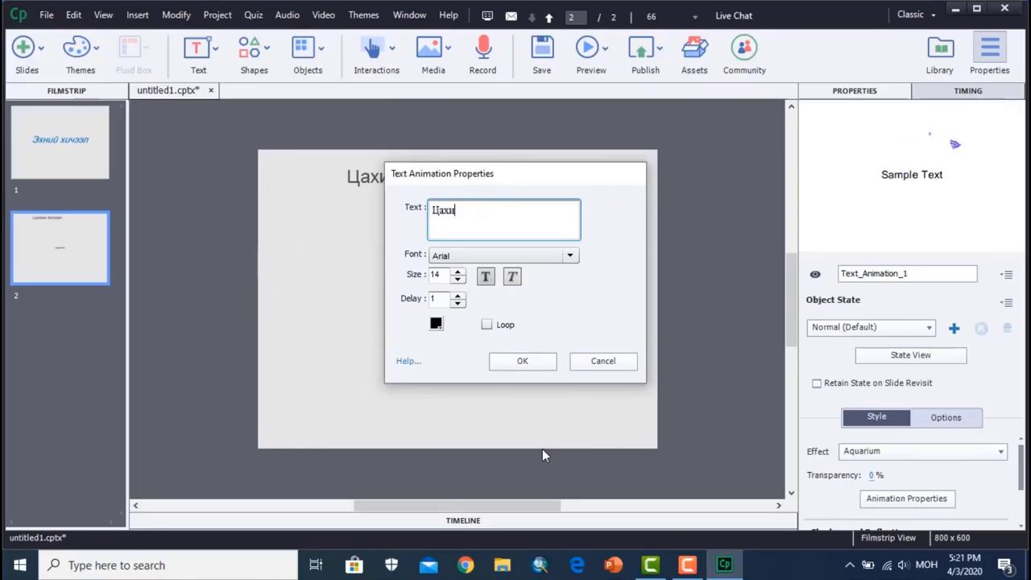
pyautogui.write('м хи')
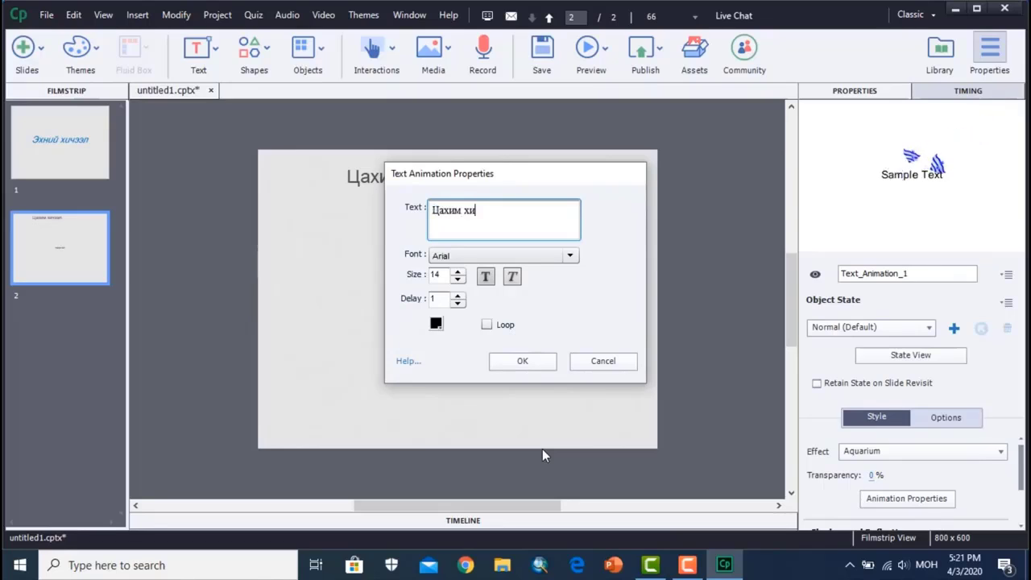
pyautogui.write('чээл')
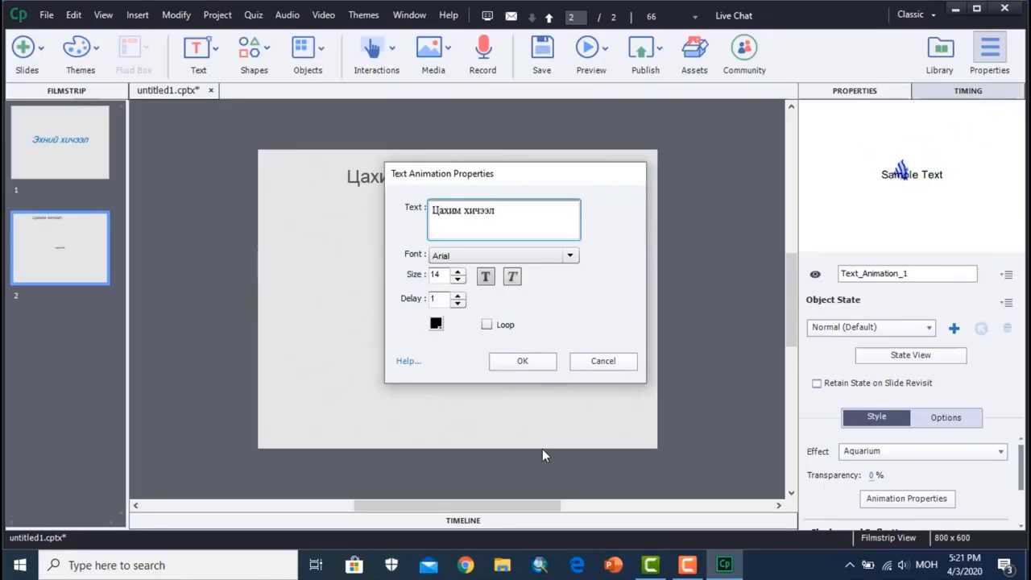
# - Format the text animation at size 45 in bold italic and place it just below the caption
pyautogui.doubleClick(442, 276)
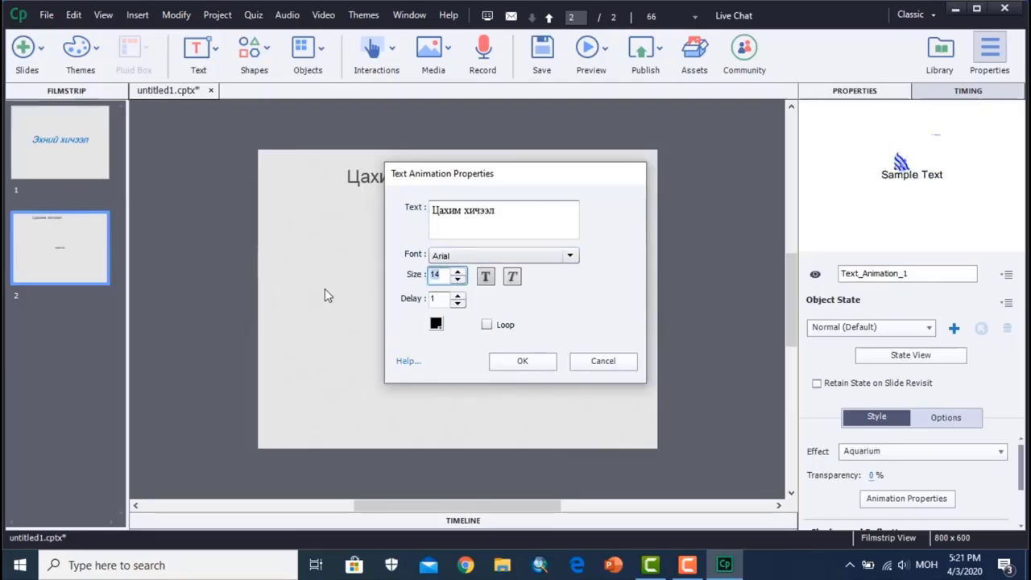
pyautogui.write('45')
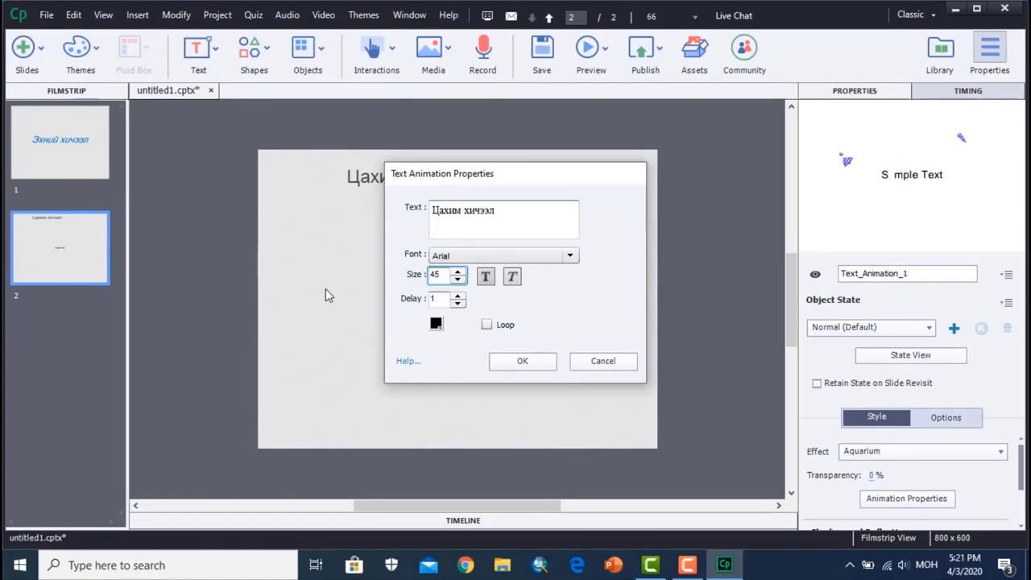
pyautogui.click(513, 279)
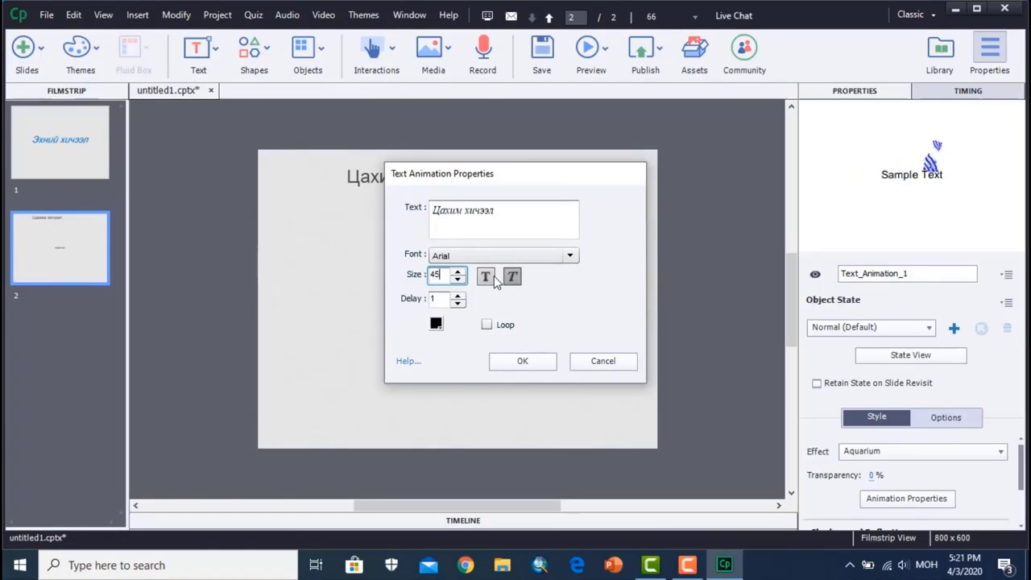
pyautogui.click(485, 277)
pyautogui.click(521, 362)
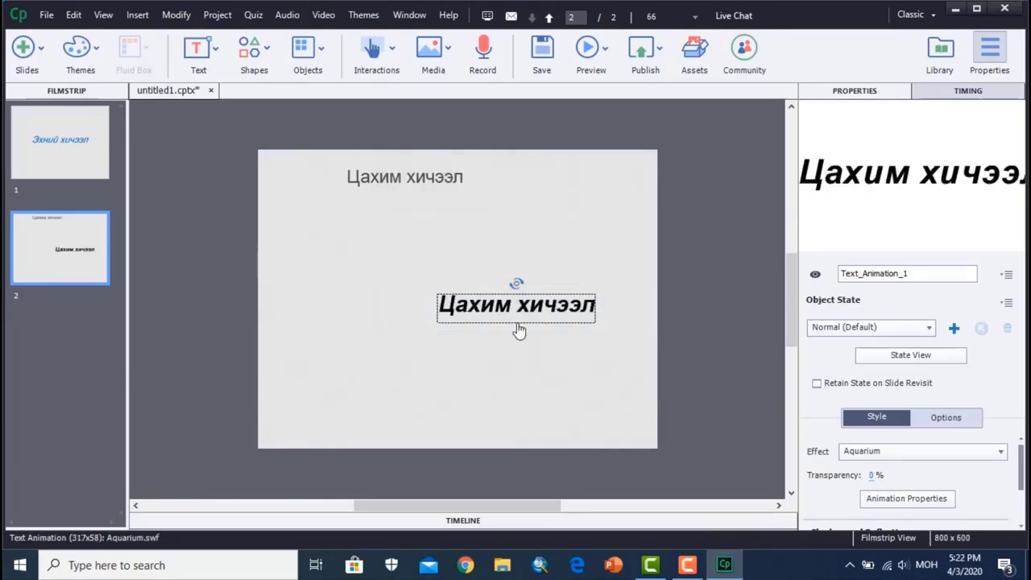
pyautogui.moveTo(527, 319); pyautogui.dragTo(385, 229)
pyautogui.click(534, 267)
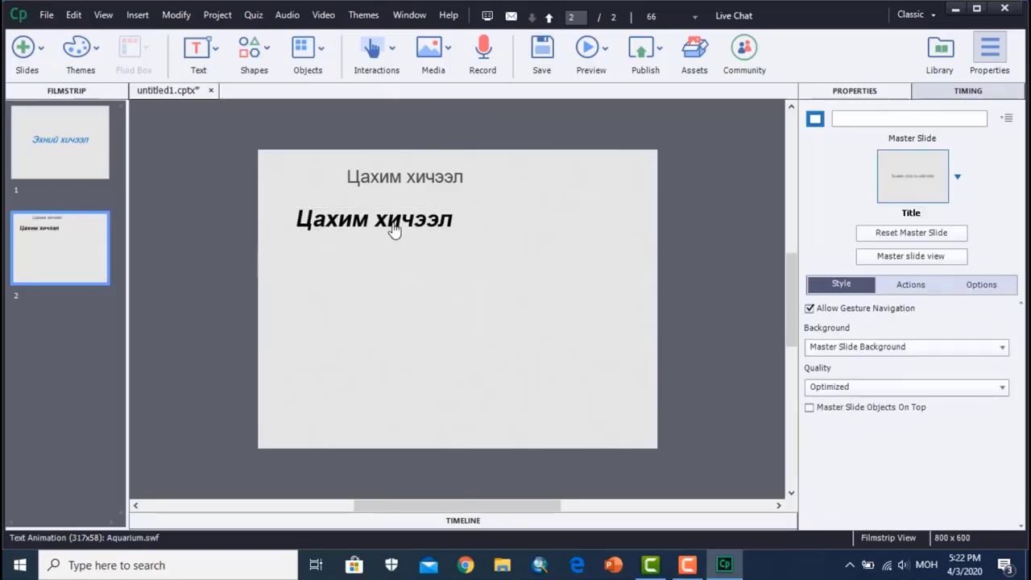
# - Examine the text animation's effect preview and object states, and look over the available text types and shapes
pyautogui.click(393, 228)
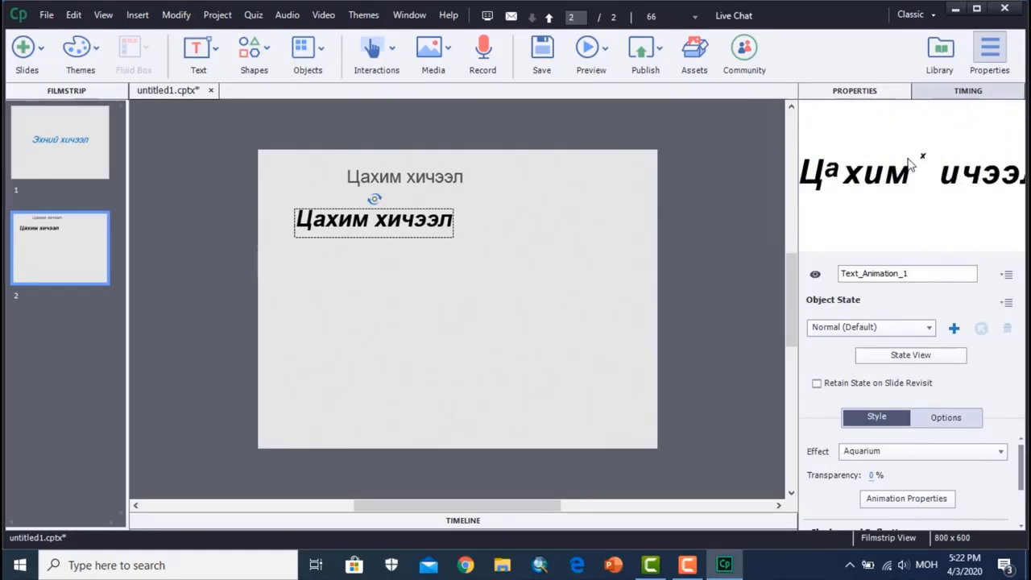
pyautogui.click(929, 331)
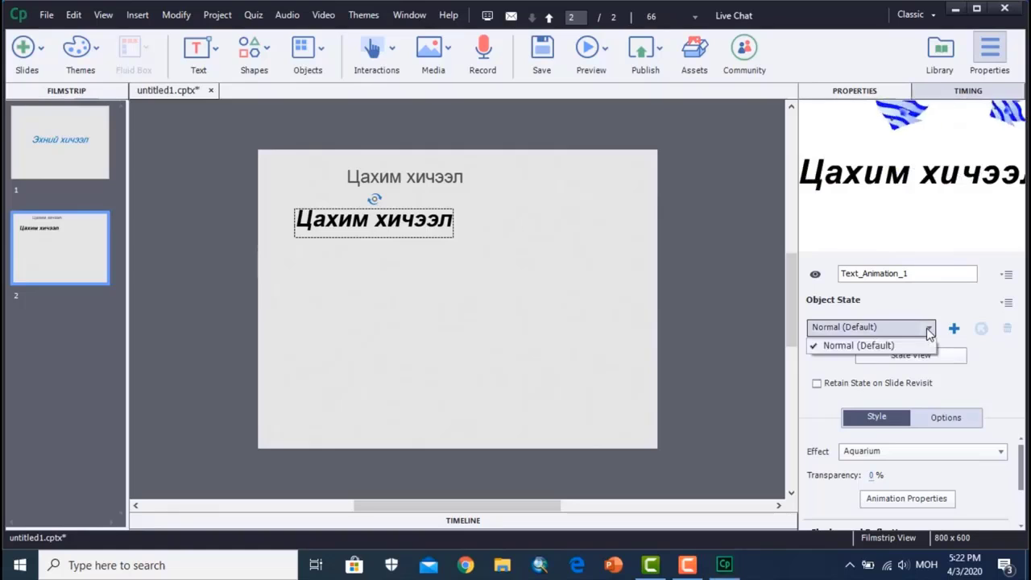
pyautogui.click(928, 327)
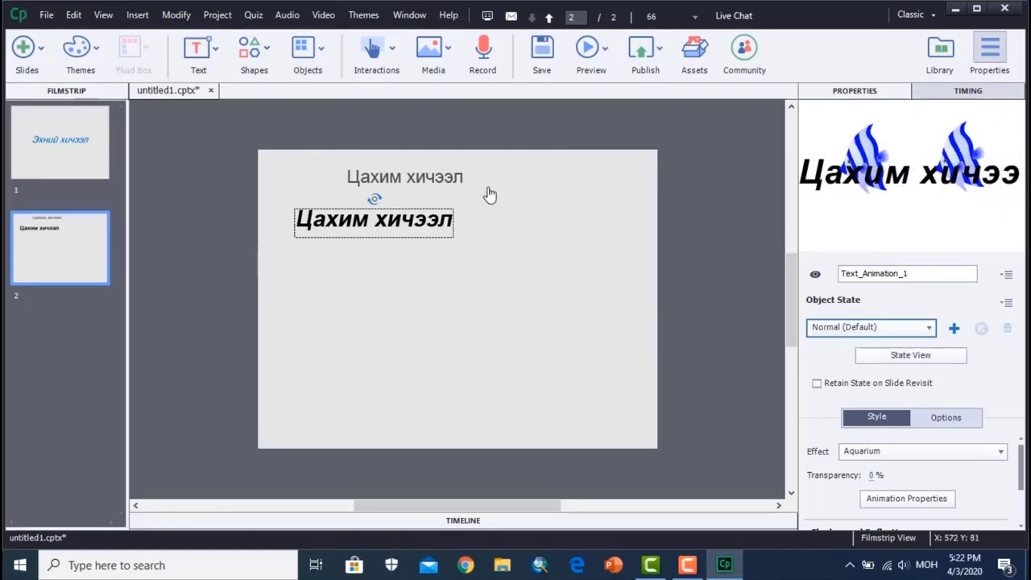
pyautogui.click(209, 53)
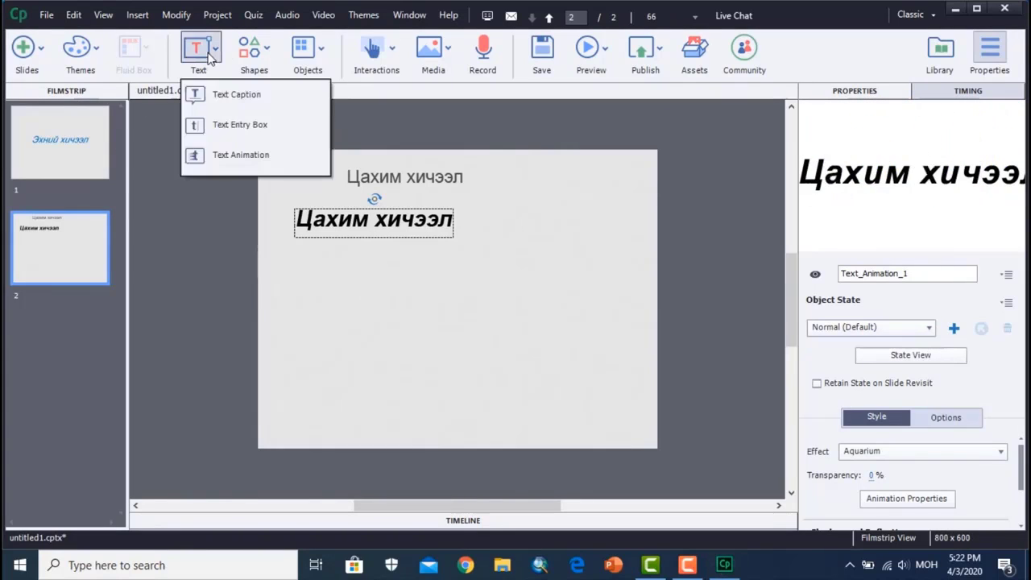
pyautogui.click(653, 278)
pyautogui.click(652, 278)
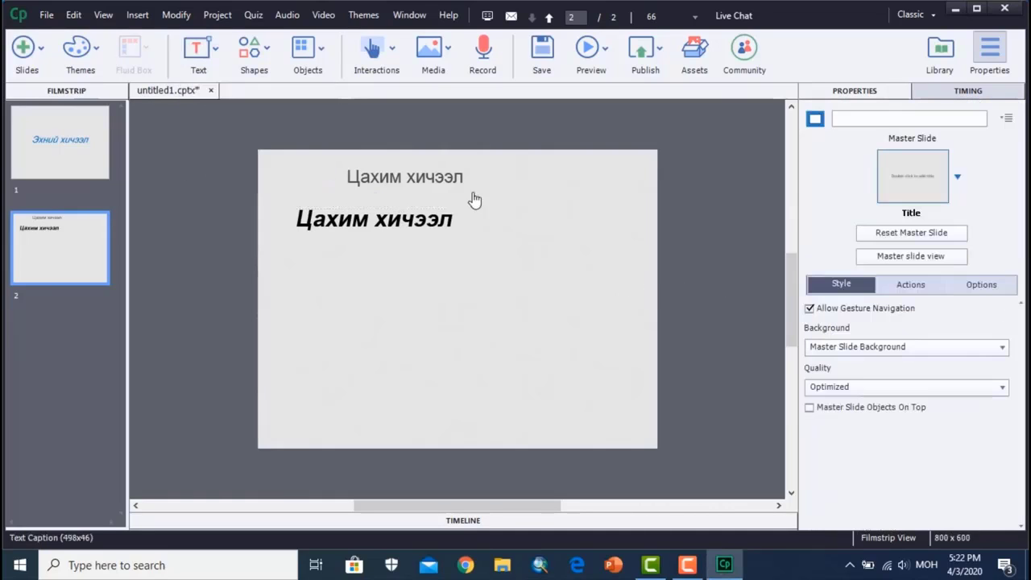
pyautogui.click(266, 51)
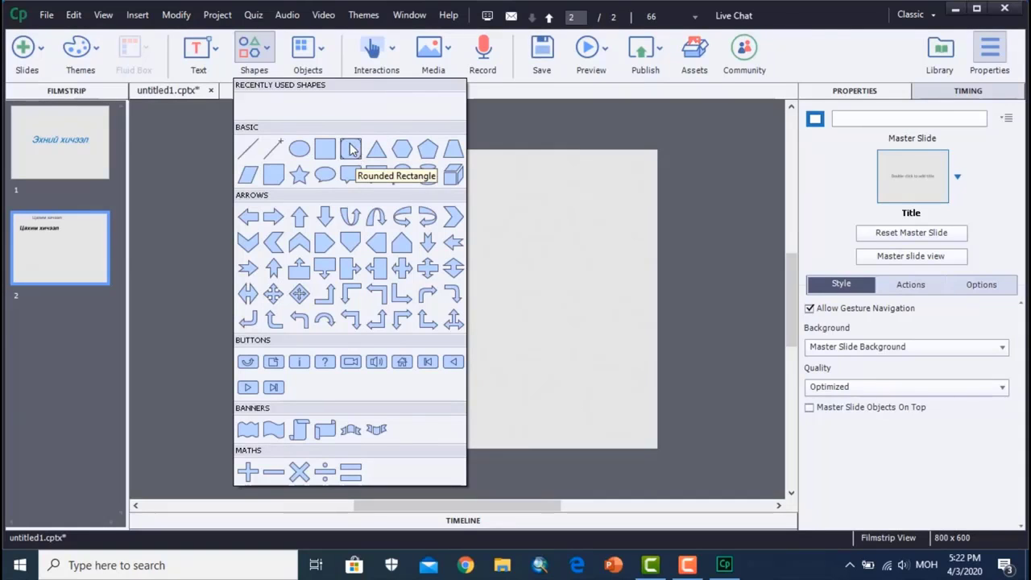
pyautogui.click(692, 215)
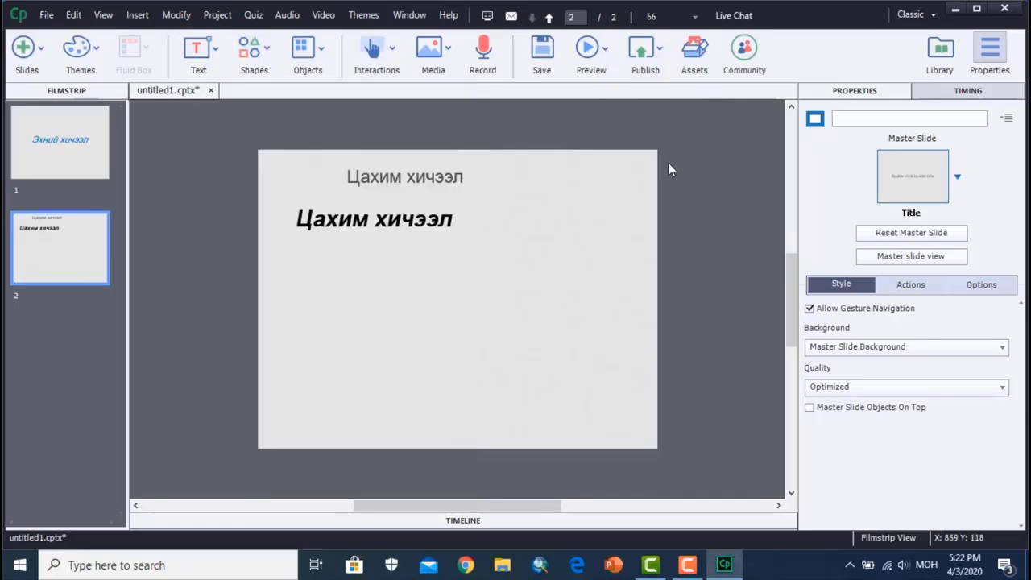
# - Insert a rollover caption on the second slide
pyautogui.click(322, 51)
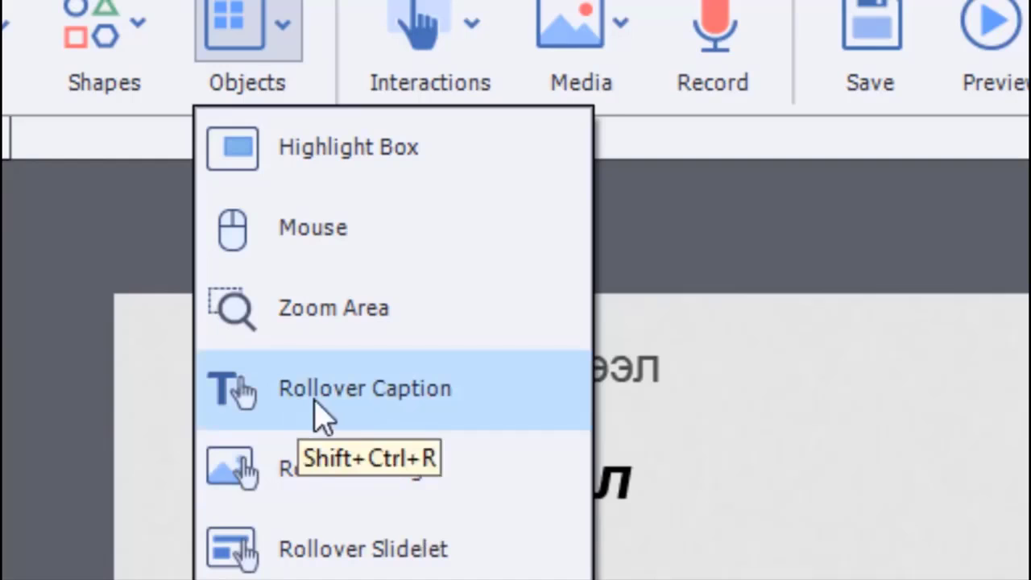
pyautogui.click(368, 407)
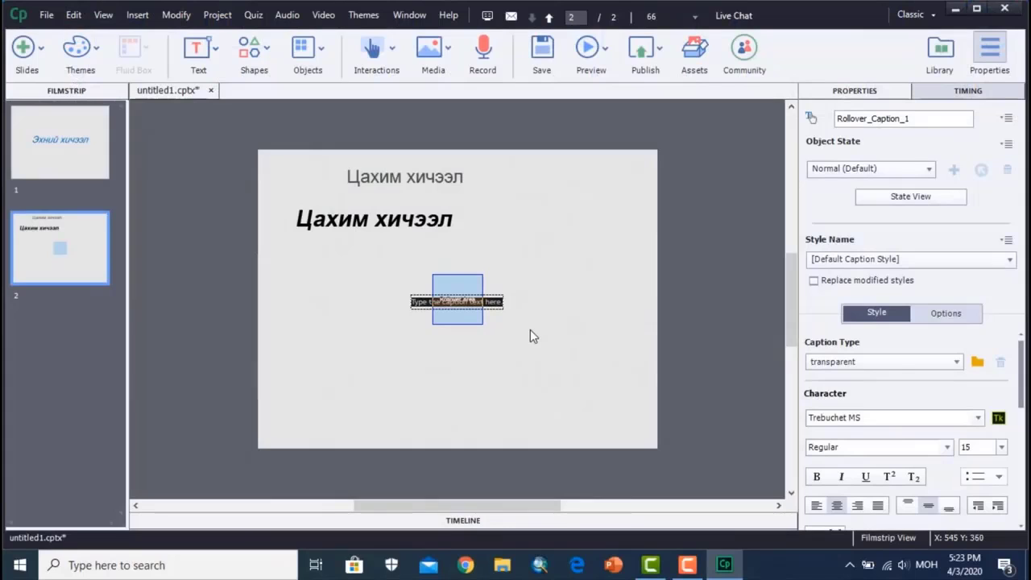
pyautogui.hotkey('ctrl', '=')
pyautogui.click(538, 339)
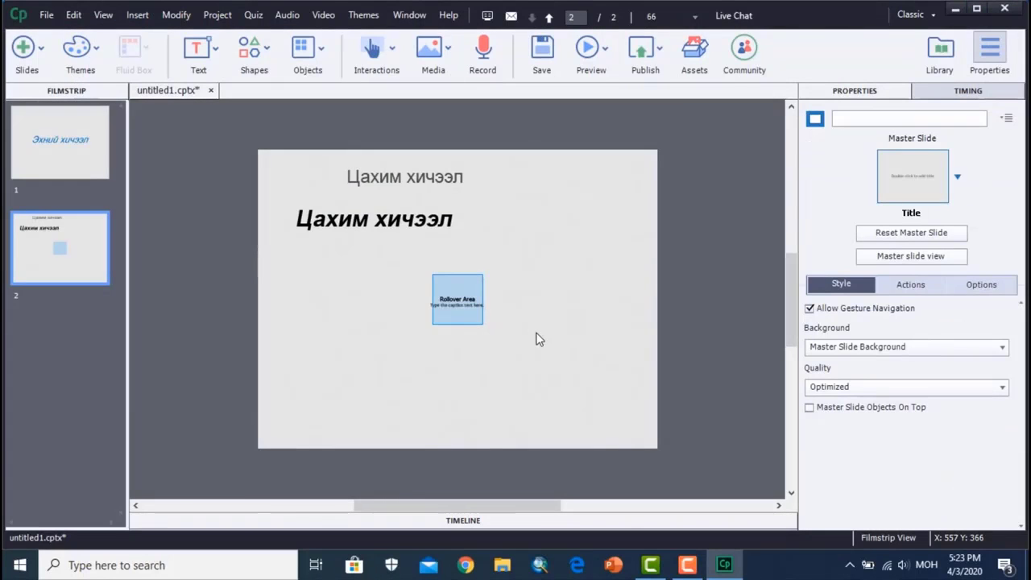
pyautogui.hotkey('ctrl', '-')
pyautogui.hotkey('ctrl', '=')
pyautogui.hotkey('ctrl', '=')
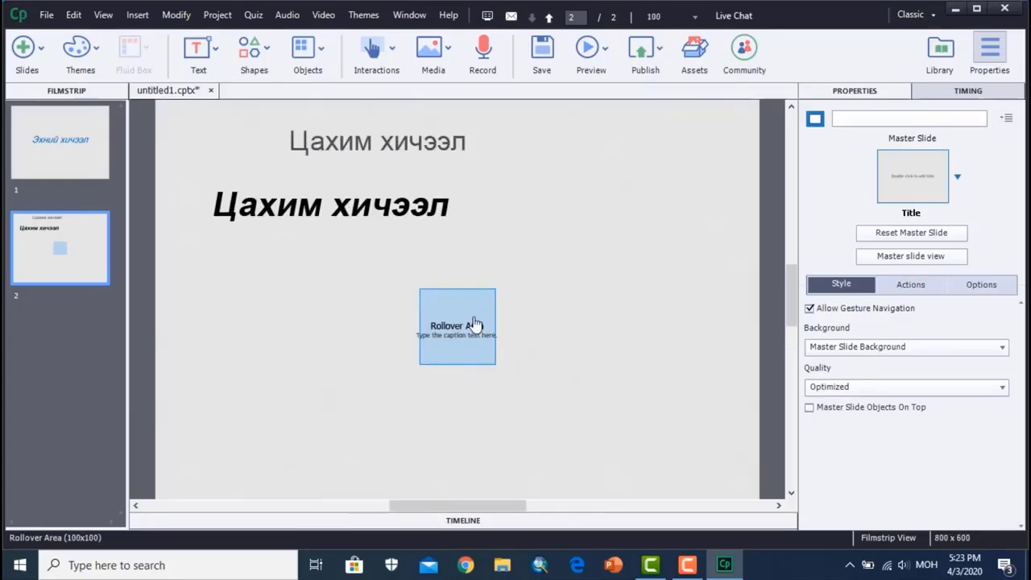
# - Move the rollover caption's text box off the rollover area to an empty spot at its lower left
pyautogui.click(460, 339)
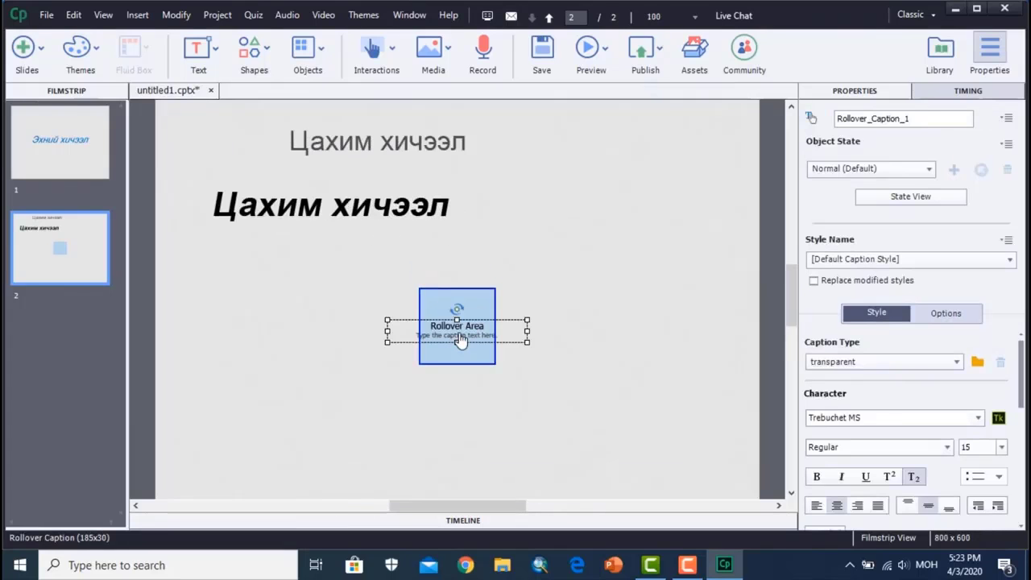
pyautogui.hotkey('ctrl', '=')
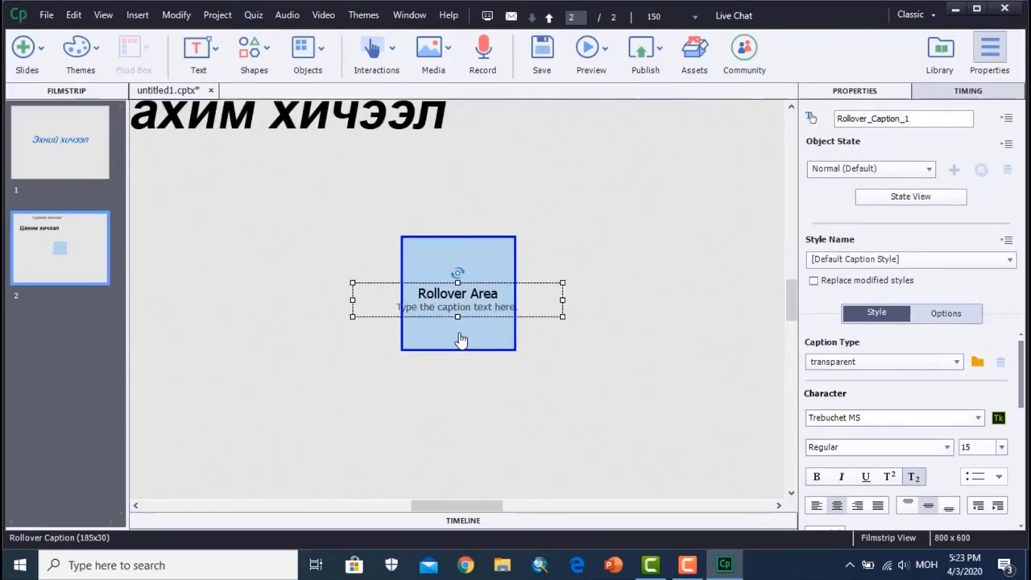
pyautogui.hotkey('ctrl', '-')
pyautogui.click(509, 343)
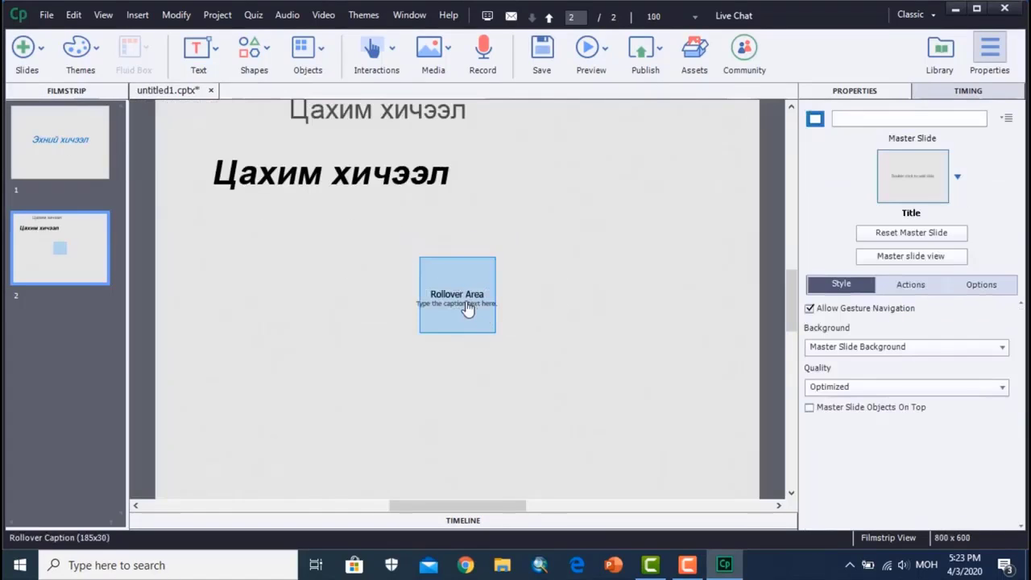
pyautogui.click(483, 298)
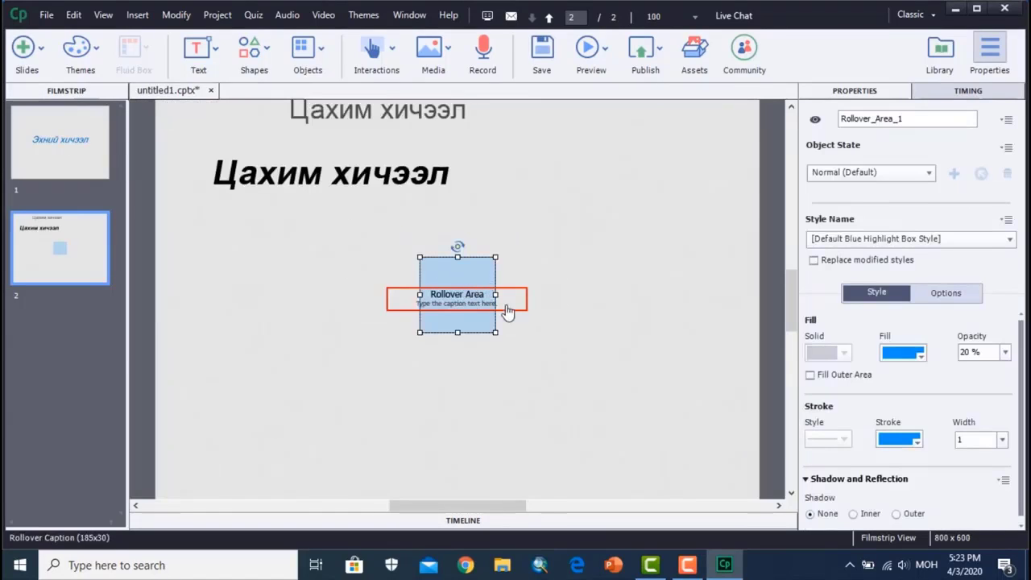
pyautogui.moveTo(489, 307); pyautogui.dragTo(339, 341)
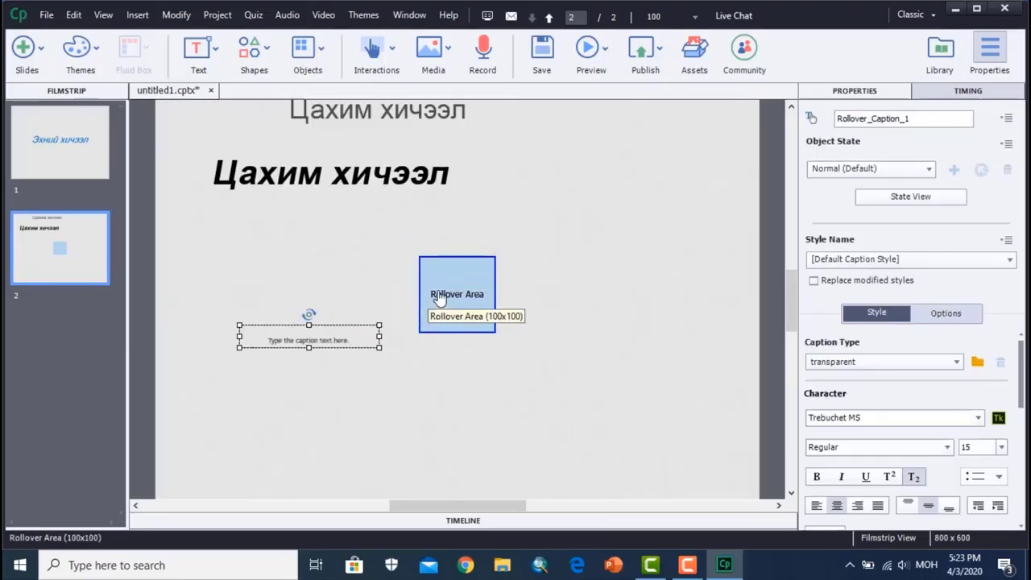
# - Move the rollover area onto the word "хичээл" in the text animation and resize it to cover the word, about 156 px wide
pyautogui.click(462, 326)
pyautogui.moveTo(466, 294); pyautogui.dragTo(450, 203)
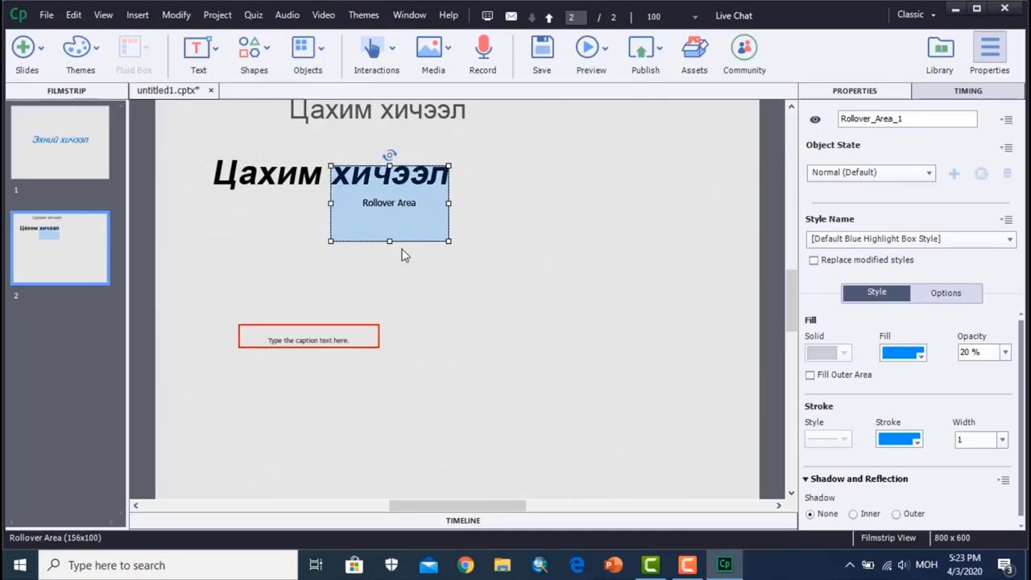
pyautogui.moveTo(389, 241); pyautogui.dragTo(389, 187)
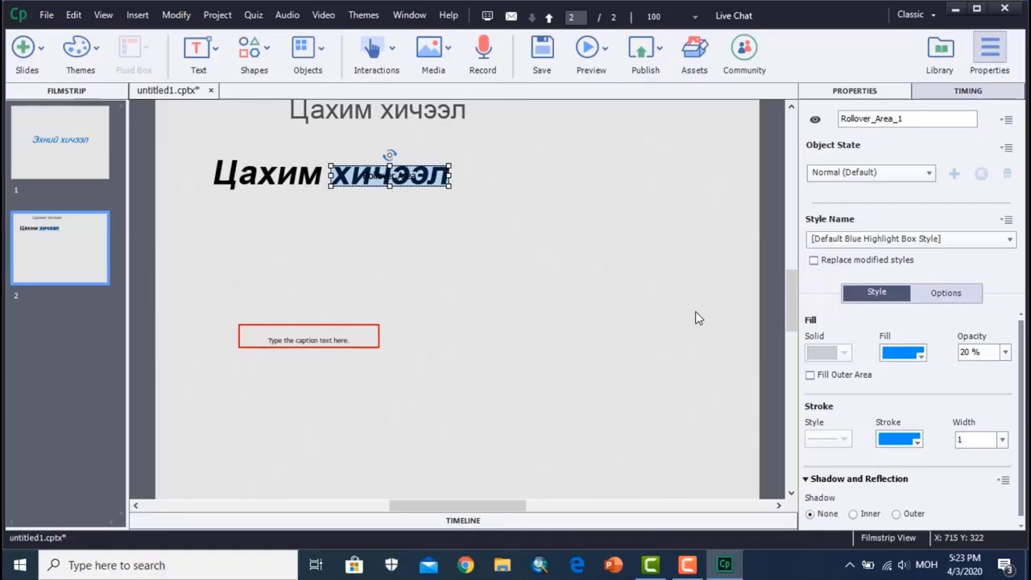
# - Remove the subscript formatting from the rollover caption and replace its placeholder text with "Цахим хичээл суралцах та бүхэнд амжилт хүсье."
pyautogui.click(339, 345)
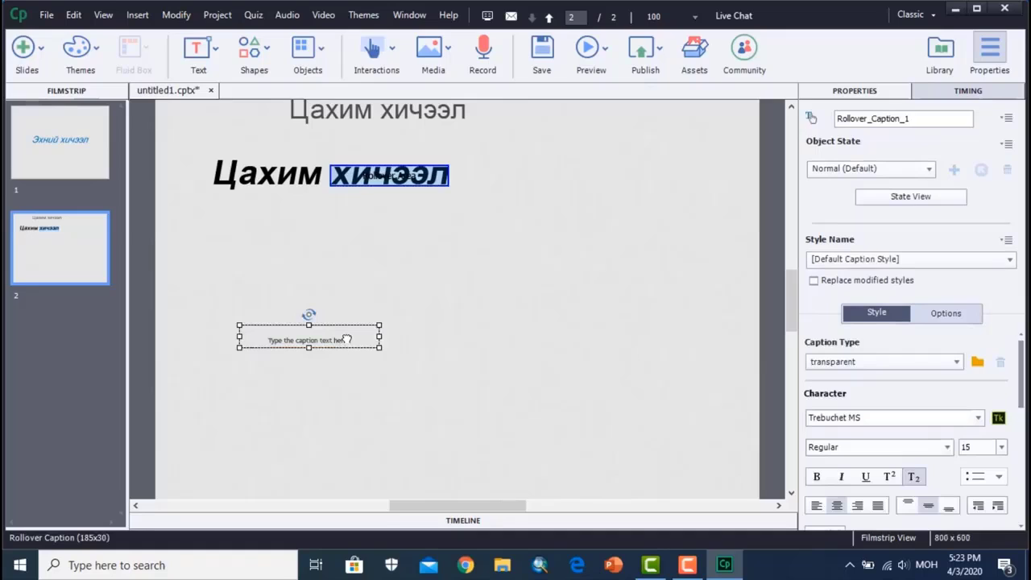
pyautogui.click(913, 477)
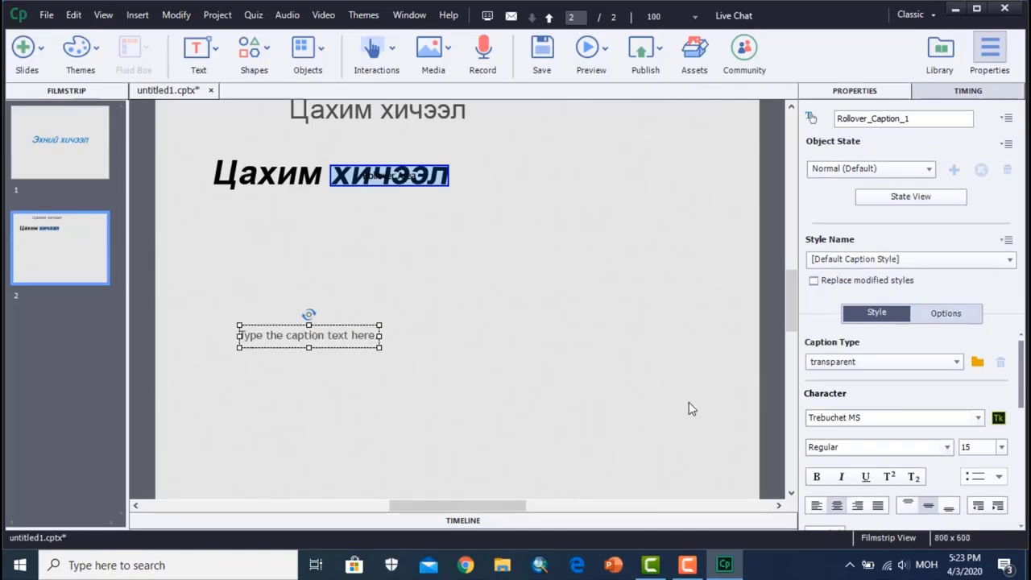
pyautogui.doubleClick(373, 336)
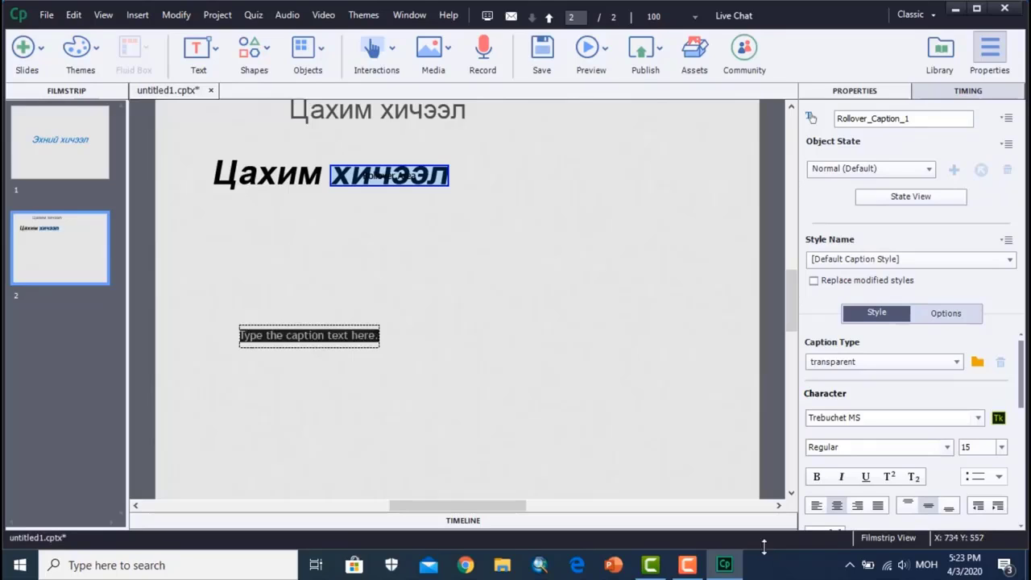
pyautogui.write('Ц')
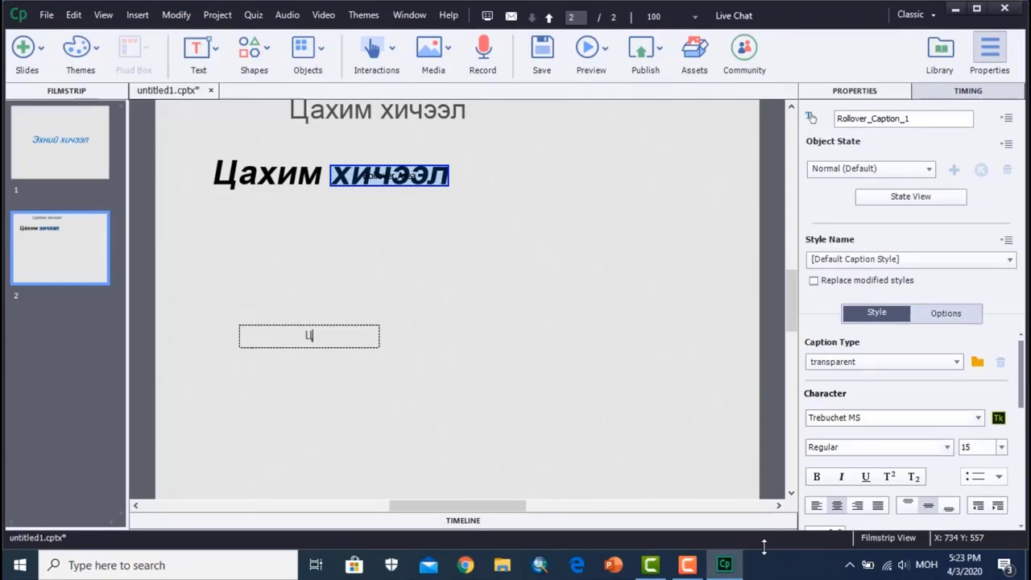
pyautogui.write('ахим хичээл су')
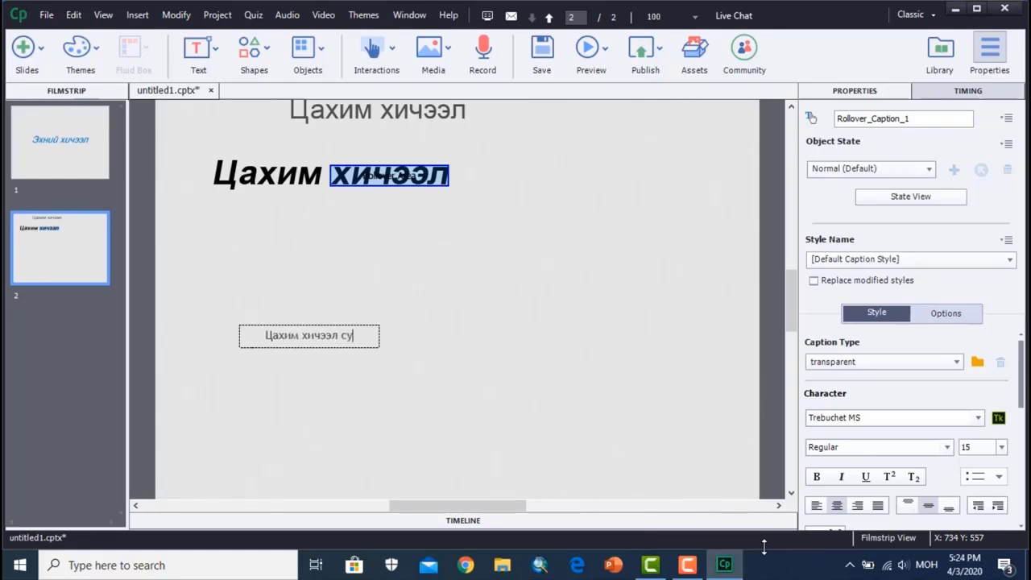
pyautogui.write('ралцах')
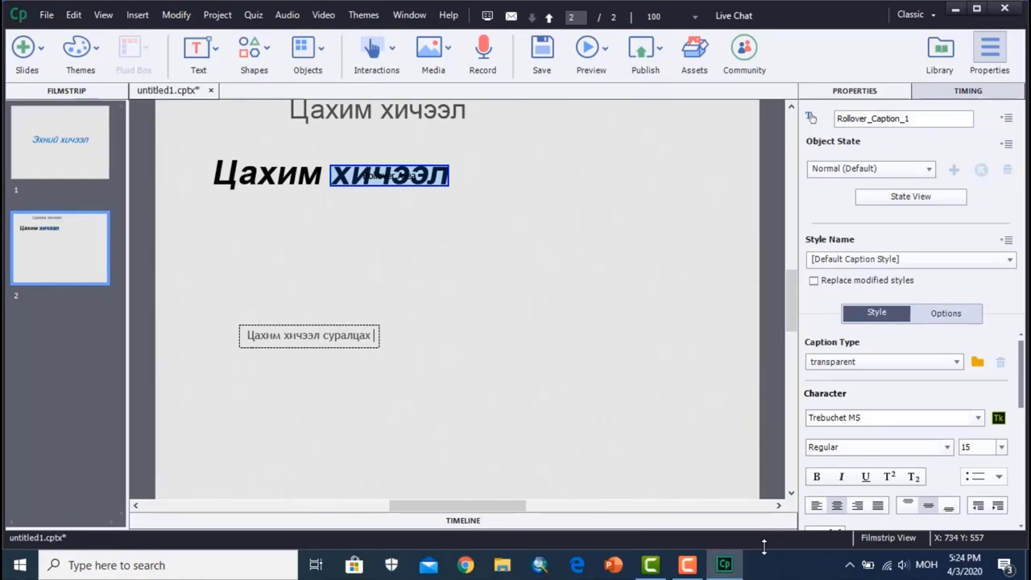
pyautogui.write(' та')
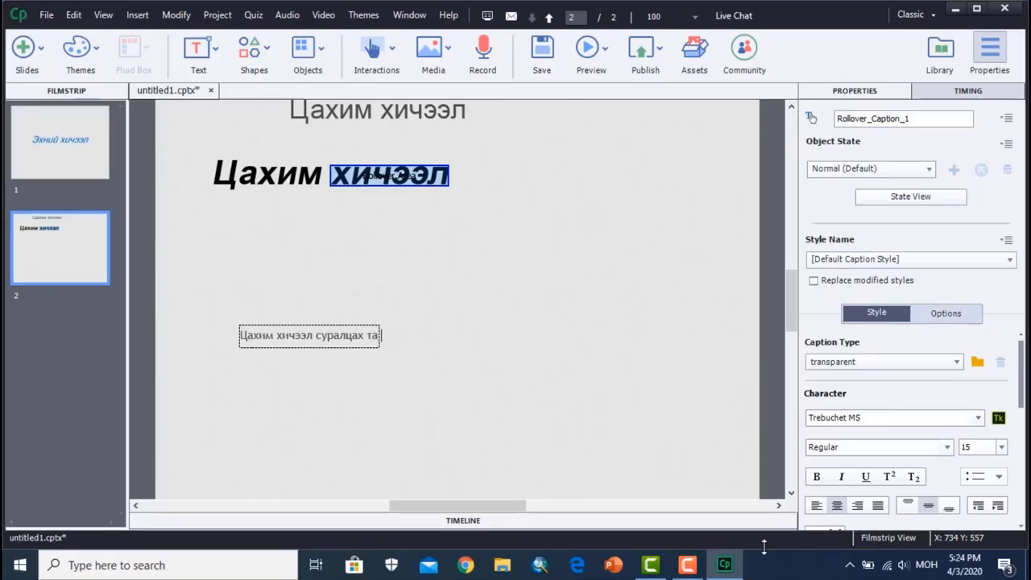
pyautogui.write(' бүхэнд')
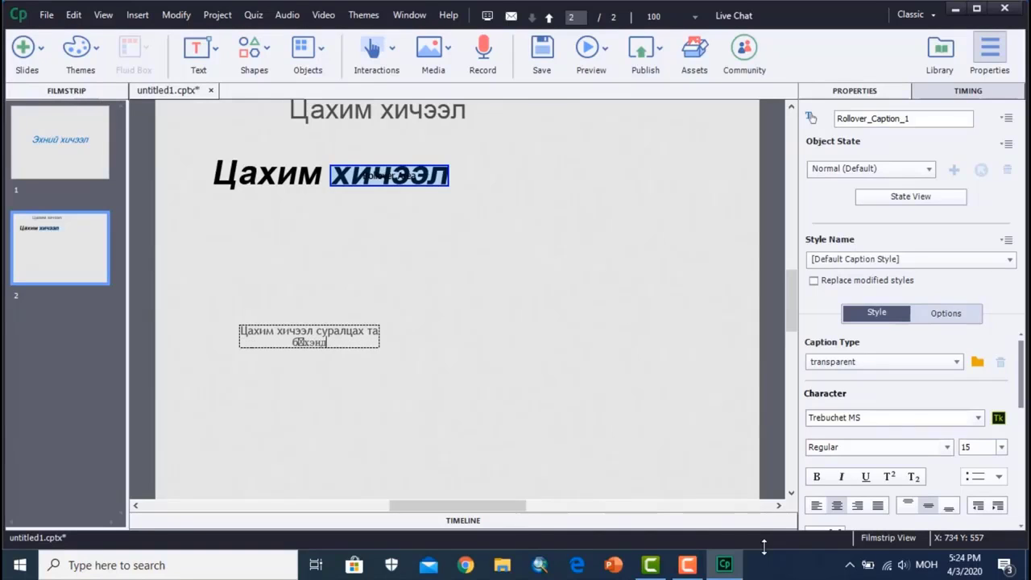
pyautogui.write(' амжилт хү')
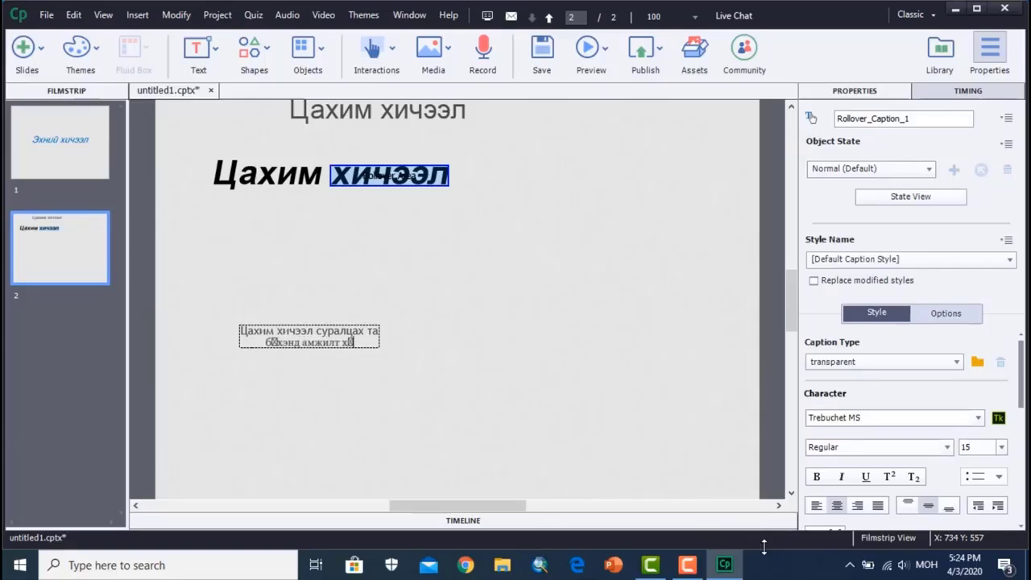
pyautogui.write('с')
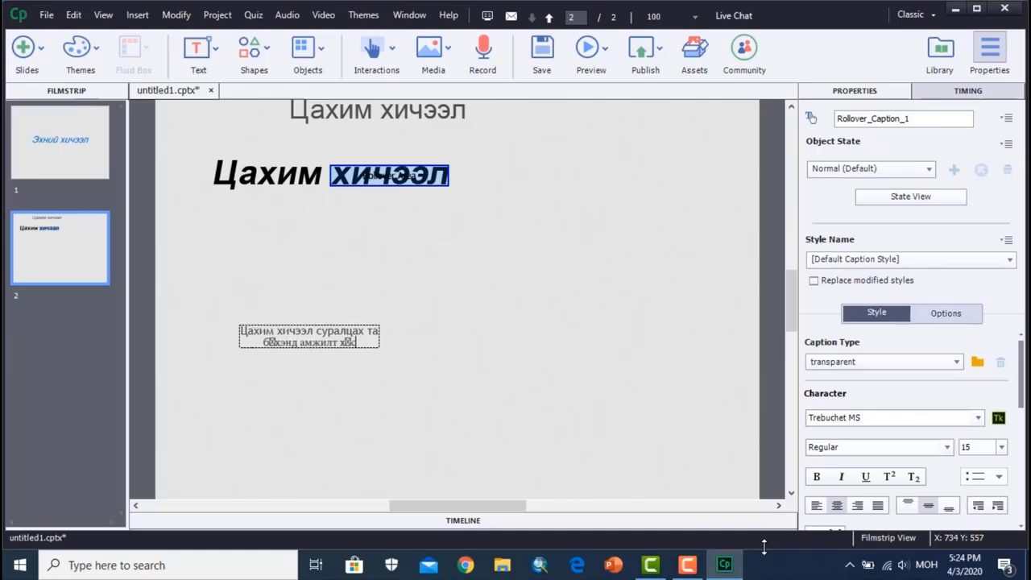
pyautogui.write('ье.')
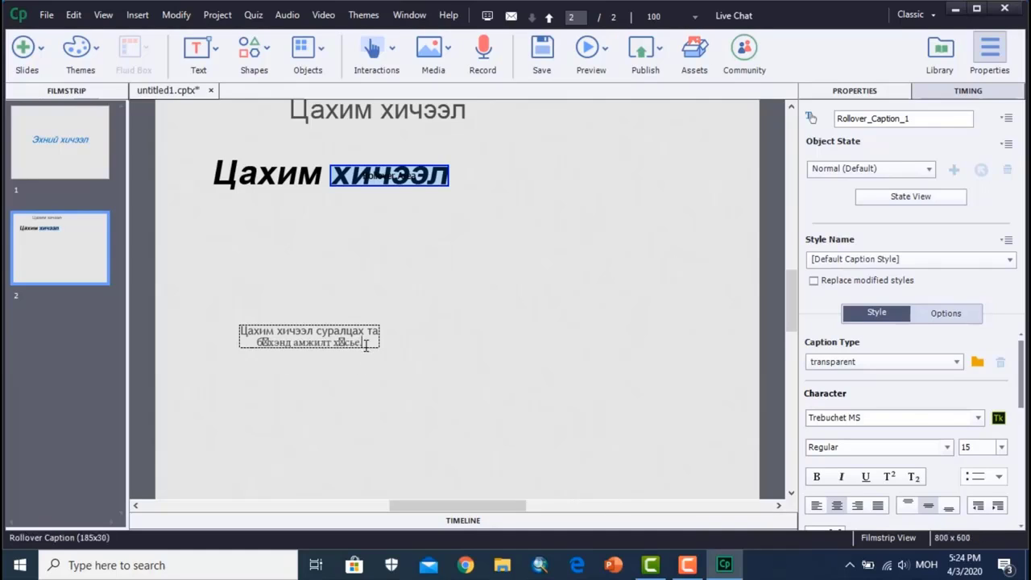
# - Set the font of the rollover caption's whole text to Arial
pyautogui.moveTo(364, 344); pyautogui.dragTo(209, 329)
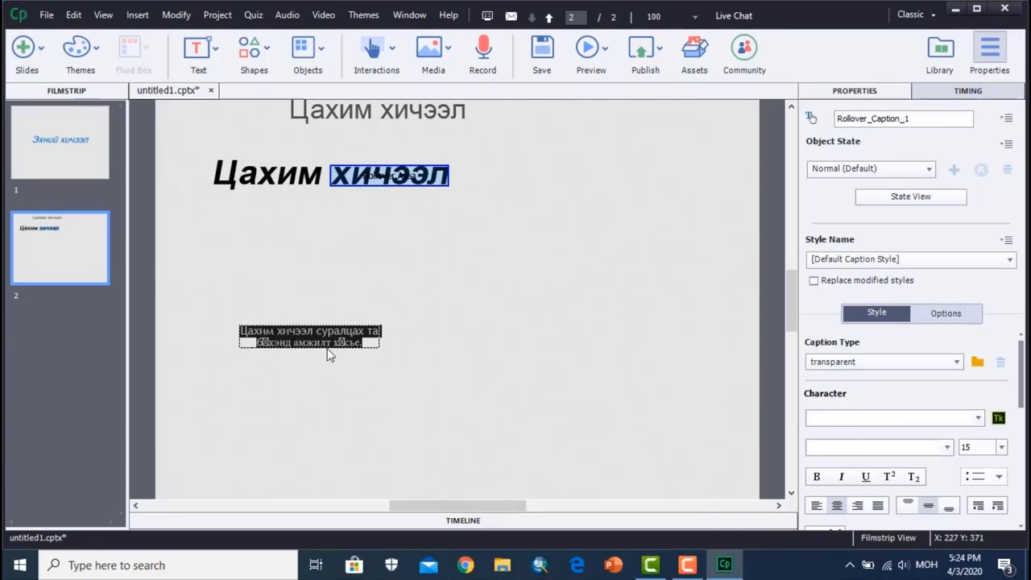
pyautogui.hotkey('ctrl', '=')
pyautogui.hotkey('ctrl', '=')
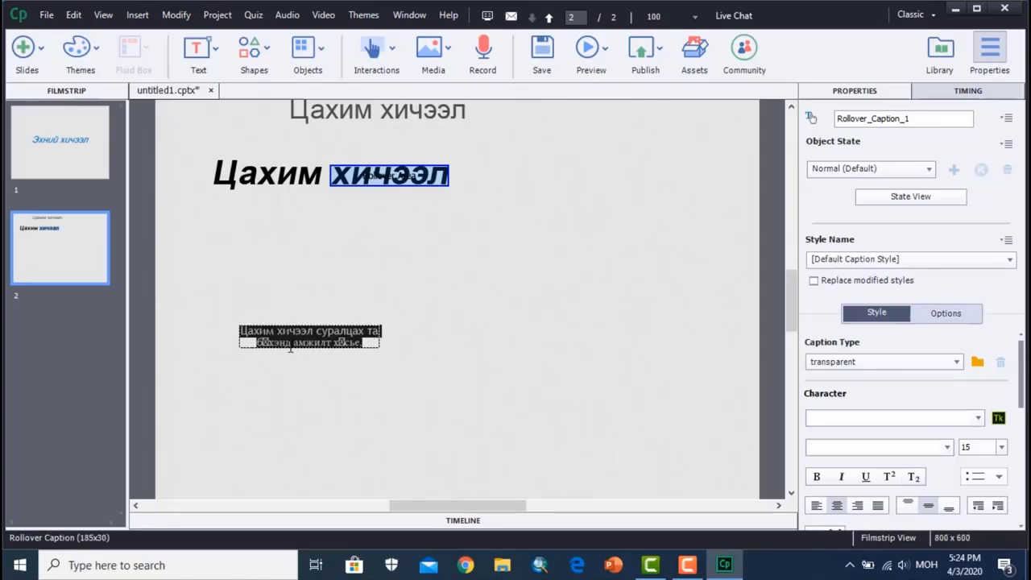
pyautogui.click(384, 399)
pyautogui.hotkey('ctrl', '=')
pyautogui.hotkey('ctrl', '=')
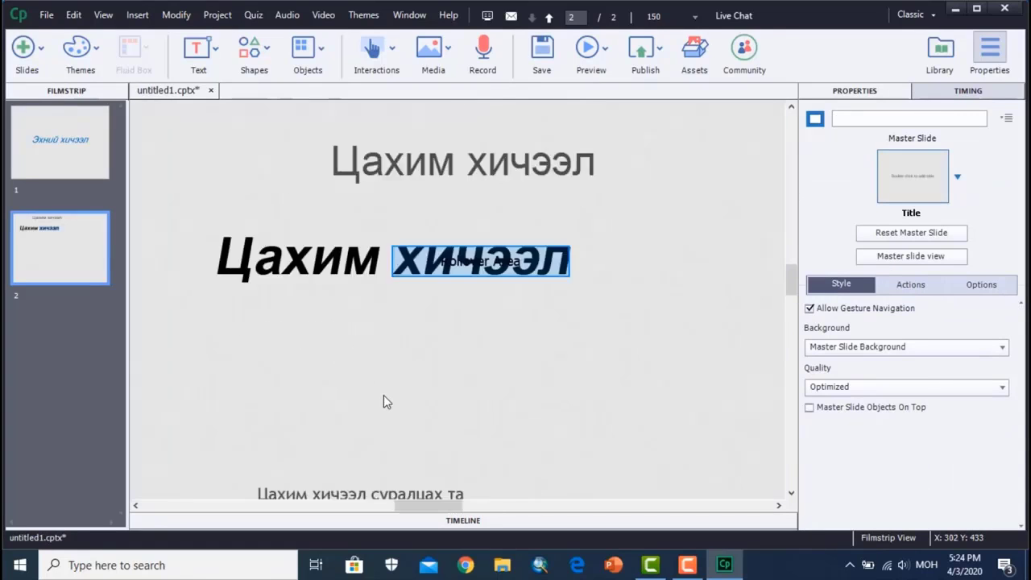
pyautogui.scroll(-5, 427, 412)
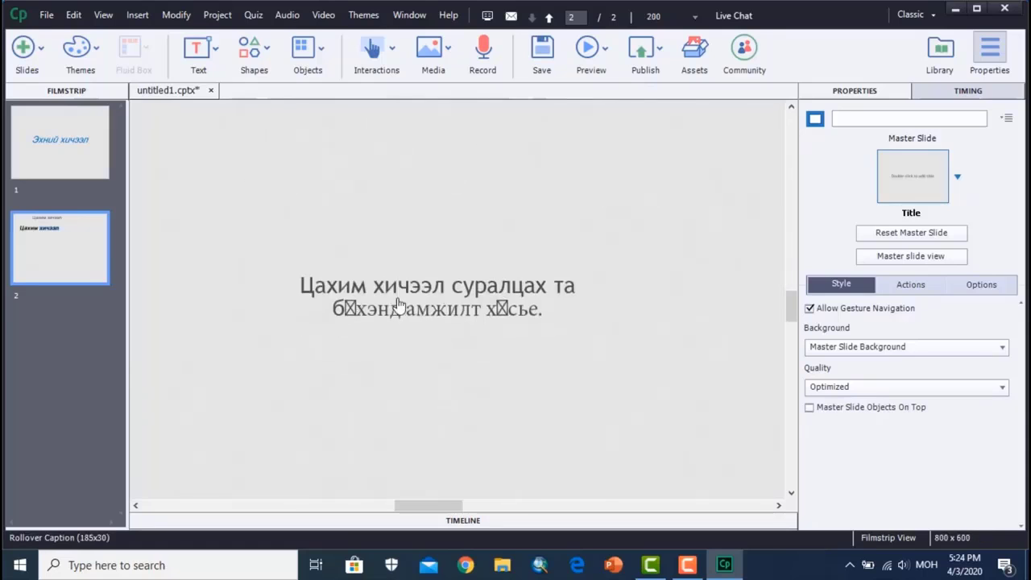
pyautogui.click(306, 288)
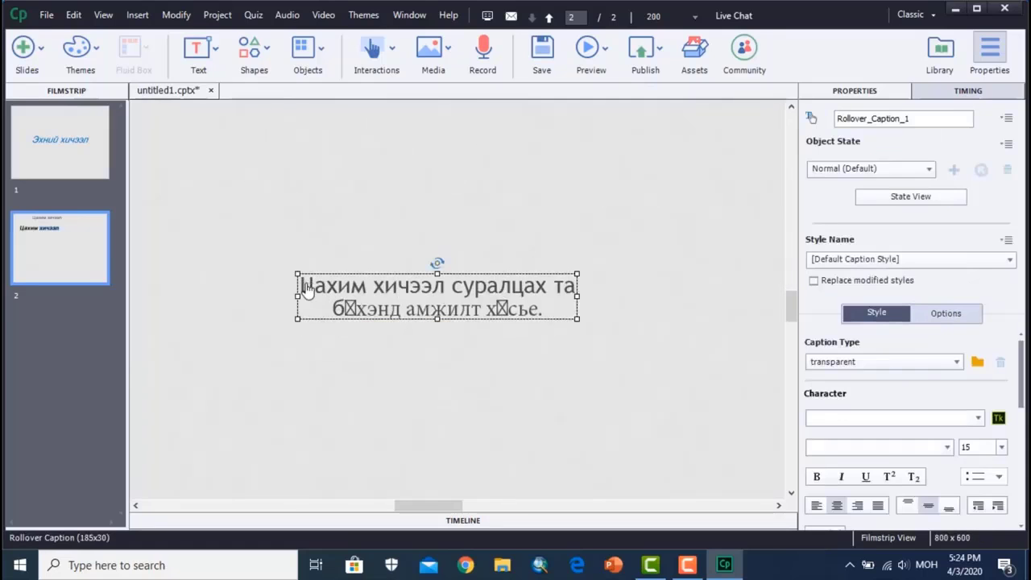
pyautogui.click(307, 287)
pyautogui.moveTo(307, 287); pyautogui.dragTo(587, 306)
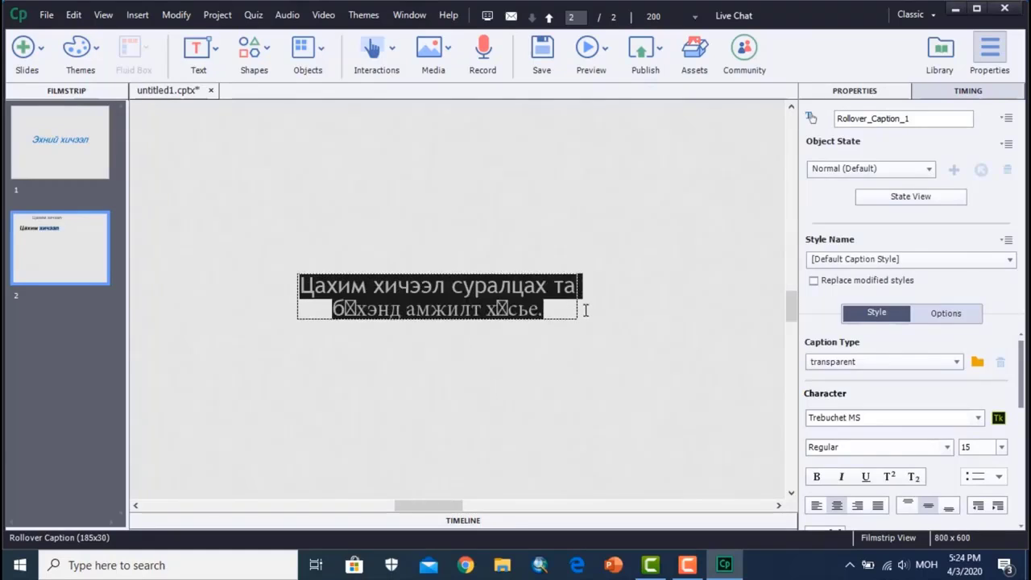
pyautogui.click(978, 419)
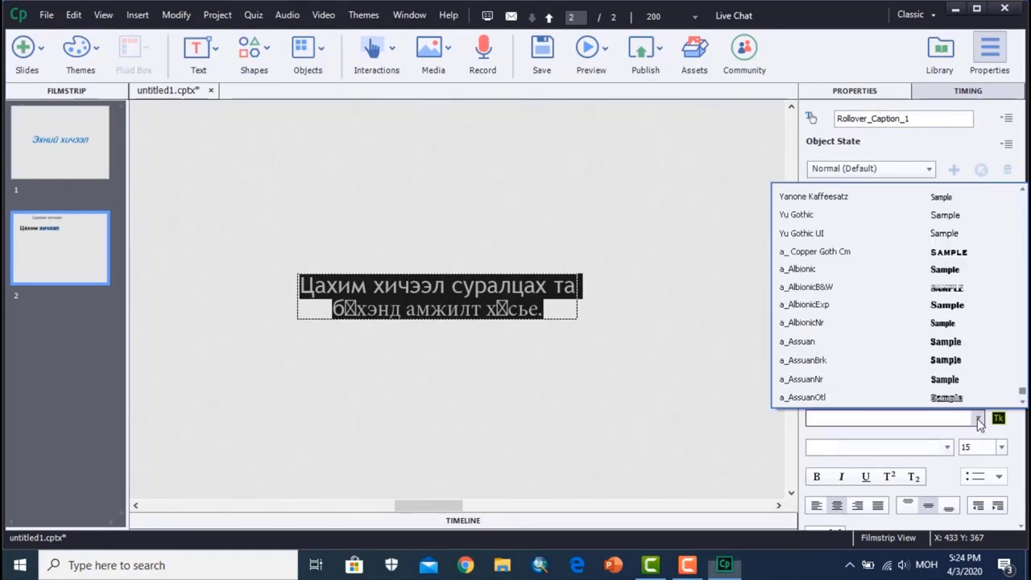
pyautogui.scroll(-15, 952, 316)
pyautogui.scroll(1, 951, 316)
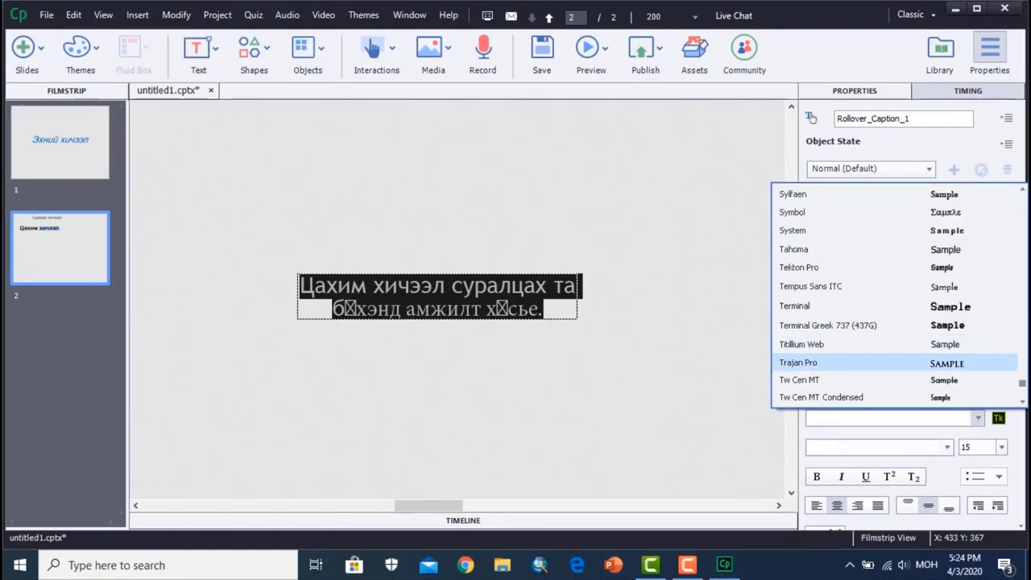
pyautogui.moveTo(1022, 385); pyautogui.dragTo(1023, 145)
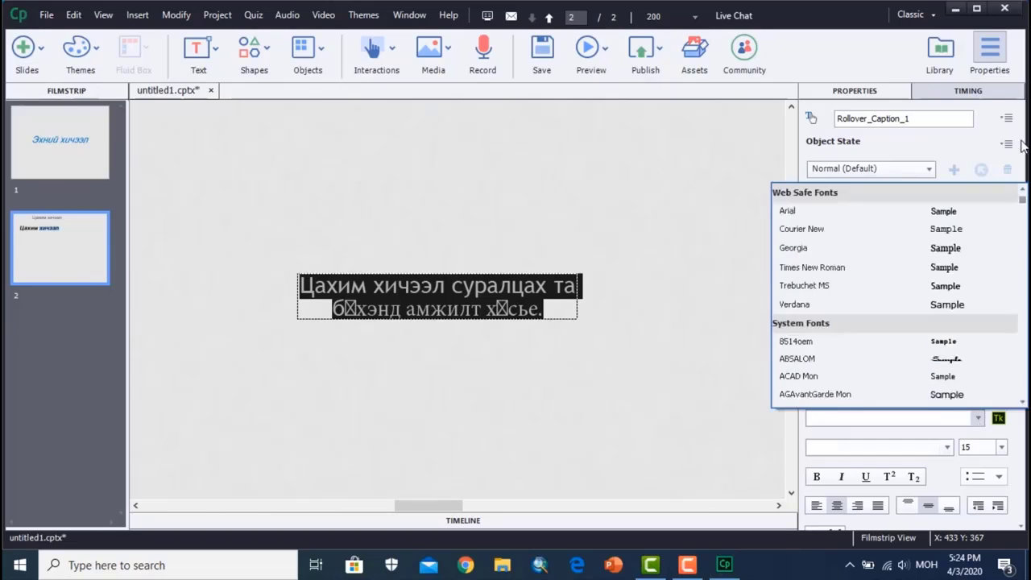
pyautogui.click(886, 211)
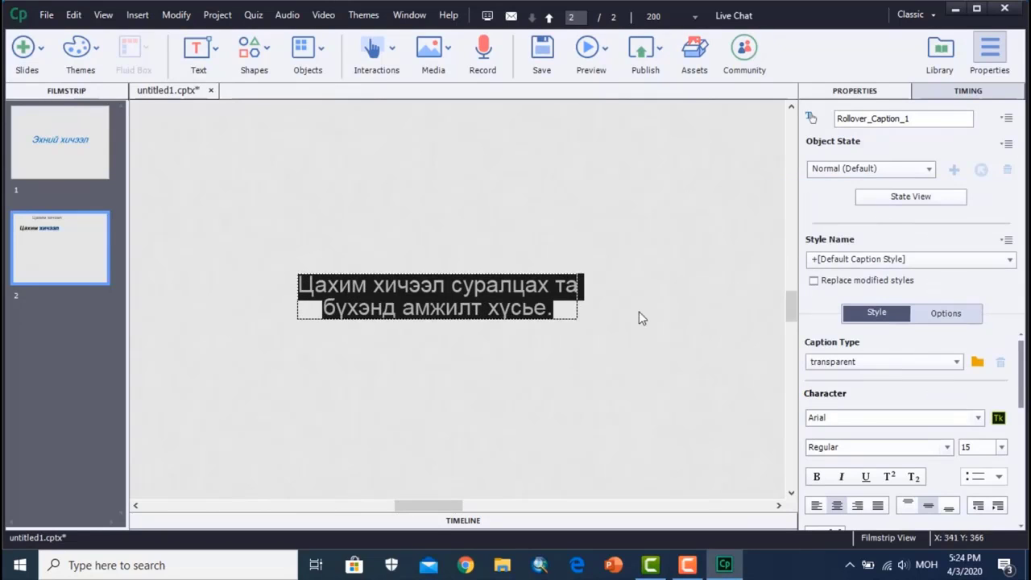
# - Colour the rollover caption's whole text red and make it bold and italic
pyautogui.moveTo(1021, 390); pyautogui.dragTo(1019, 427)
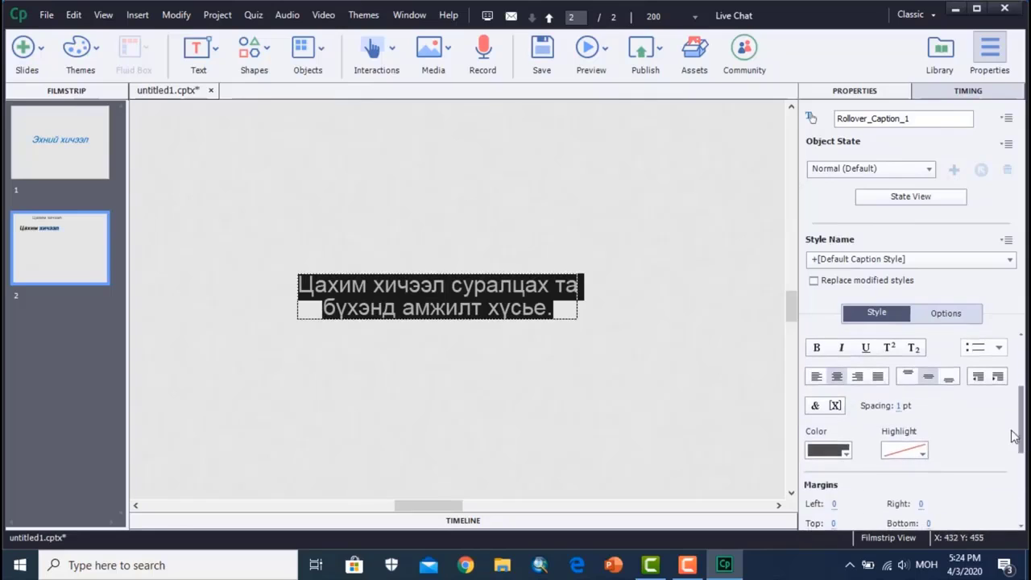
pyautogui.click(834, 451)
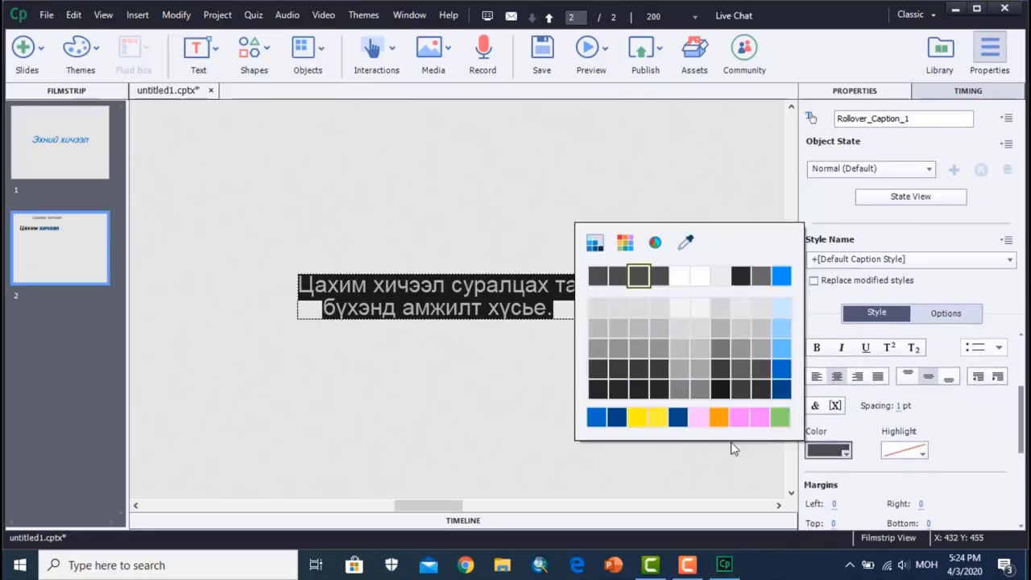
pyautogui.click(624, 242)
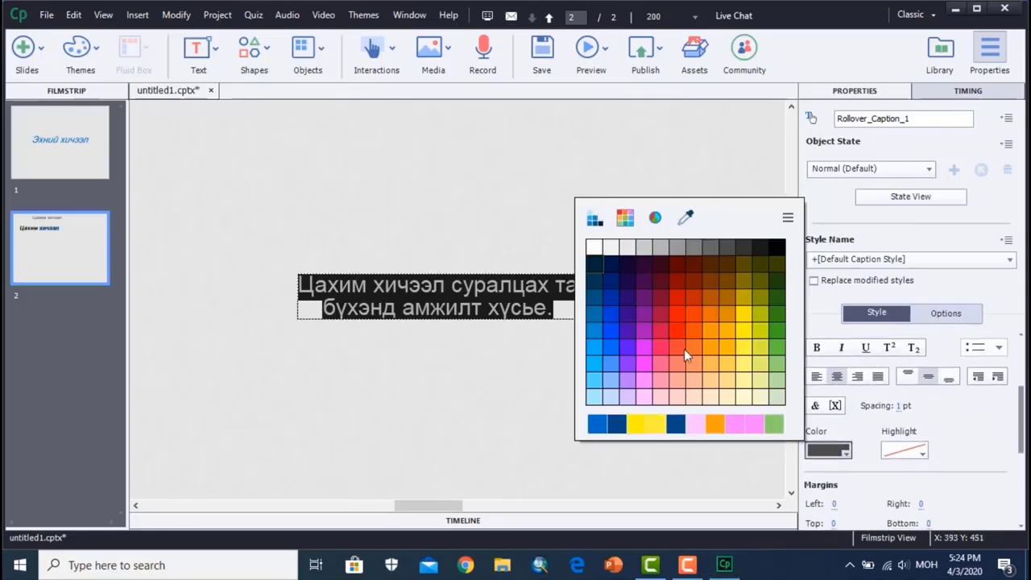
pyautogui.click(680, 317)
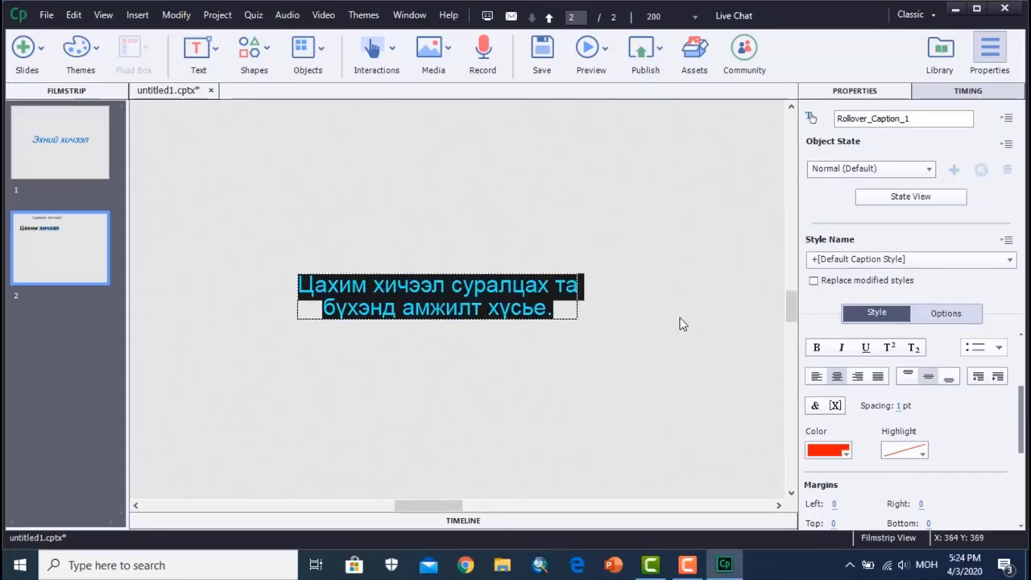
pyautogui.click(842, 348)
pyautogui.click(816, 347)
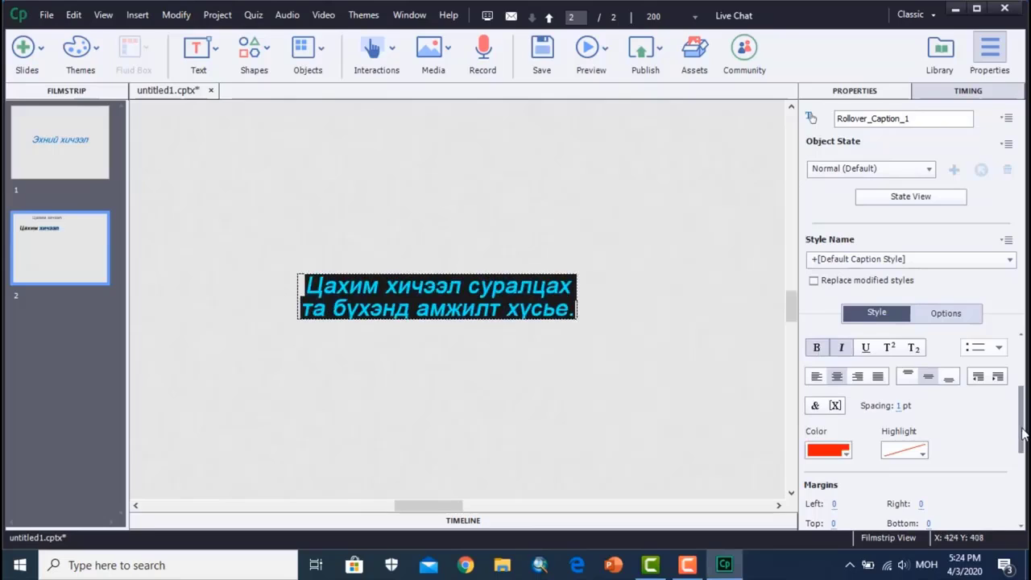
# - Set the font size of the rollover caption's text to 36
pyautogui.scroll(2, 1015, 424)
pyautogui.click(1002, 384)
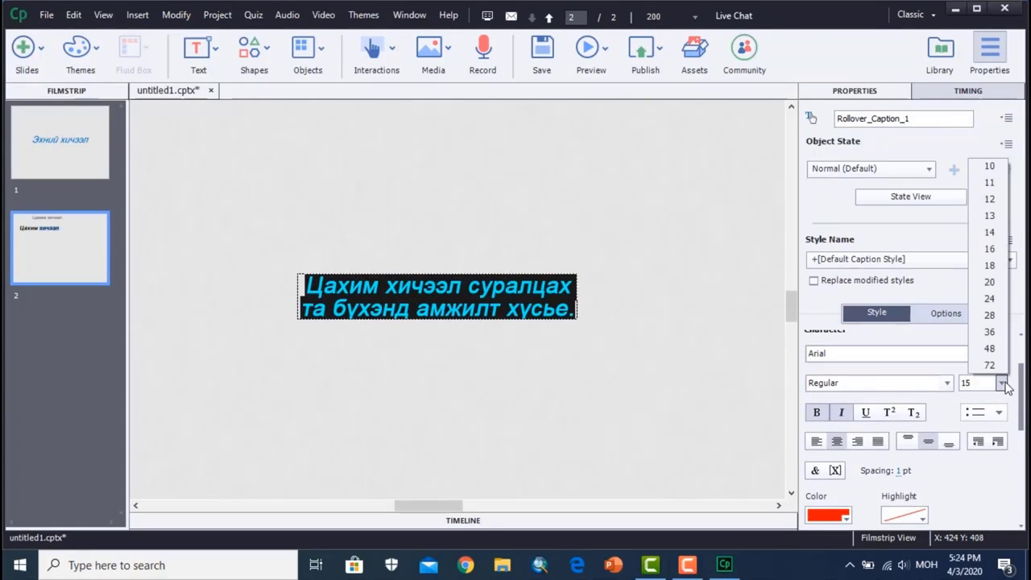
pyautogui.click(992, 352)
pyautogui.click(672, 380)
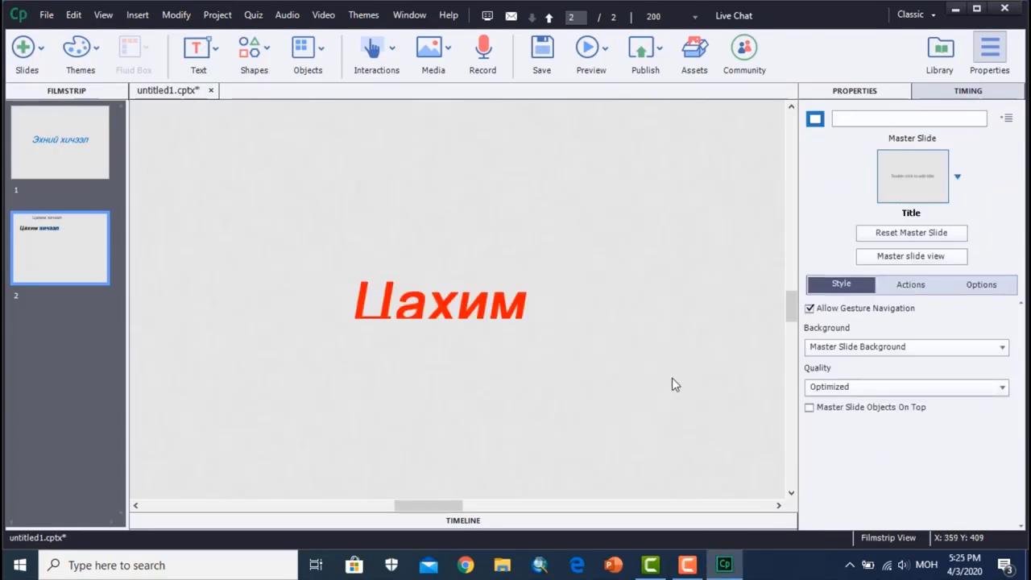
# - Move the rollover caption's text box to the right of the text animation and enlarge it to about 269 x 162 px
pyautogui.scroll(-2, 675, 385)
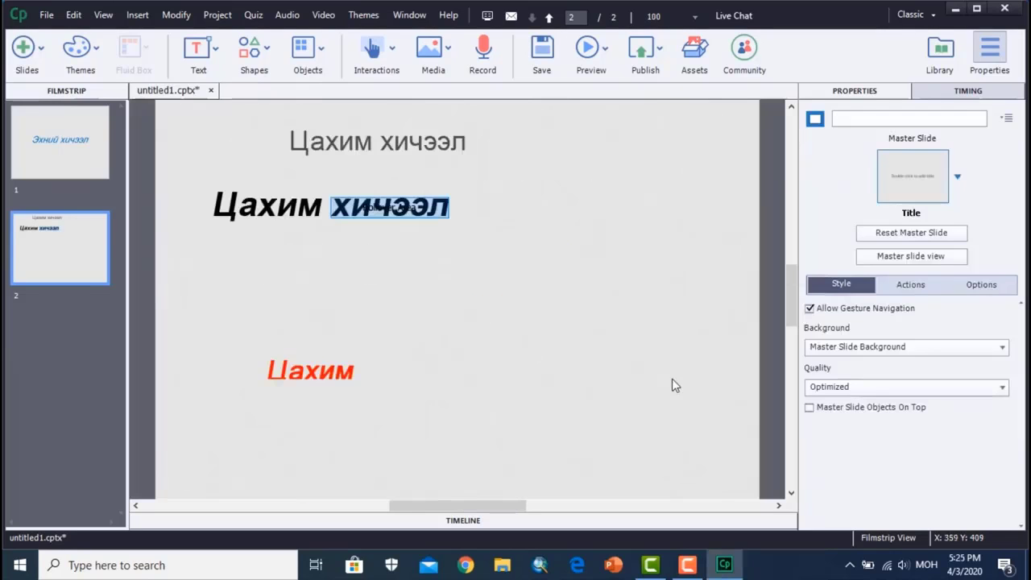
pyautogui.click(351, 382)
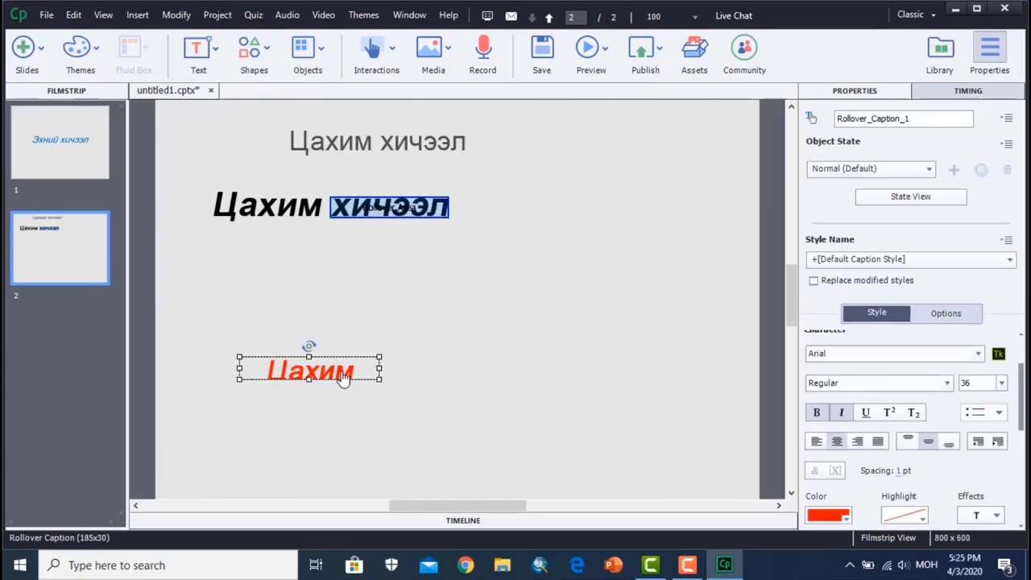
pyautogui.moveTo(338, 371); pyautogui.dragTo(722, 304)
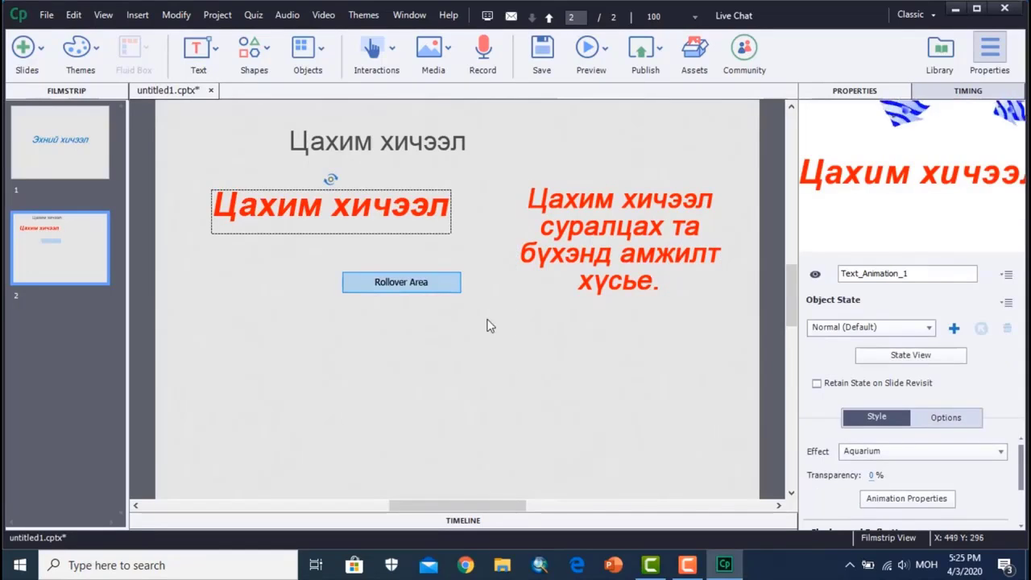
# - Undo the red recolouring of the text animation, and colour the word "хичээл" in the text caption red
pyautogui.hotkey('ctrl', 'z')
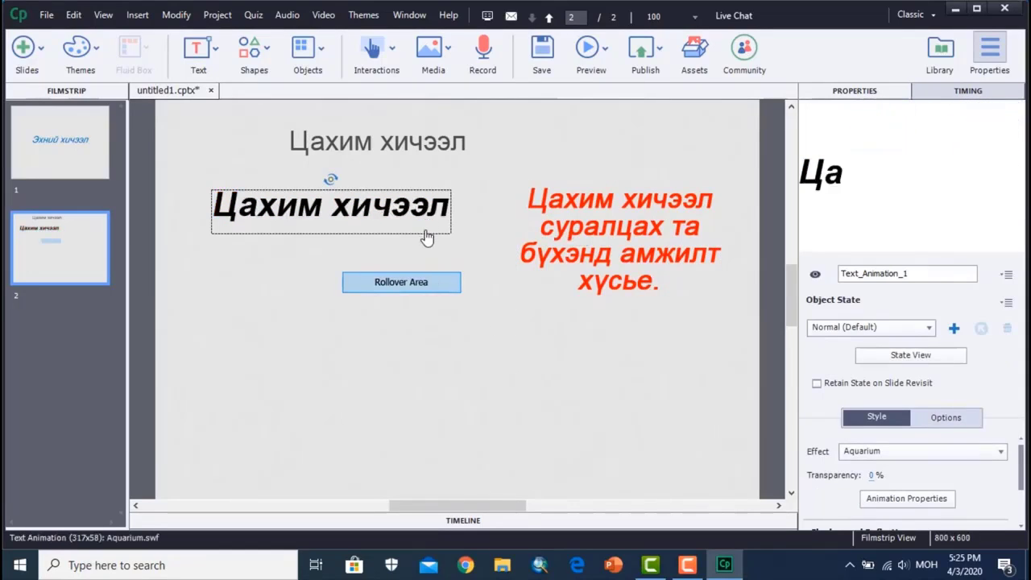
pyautogui.click(394, 147)
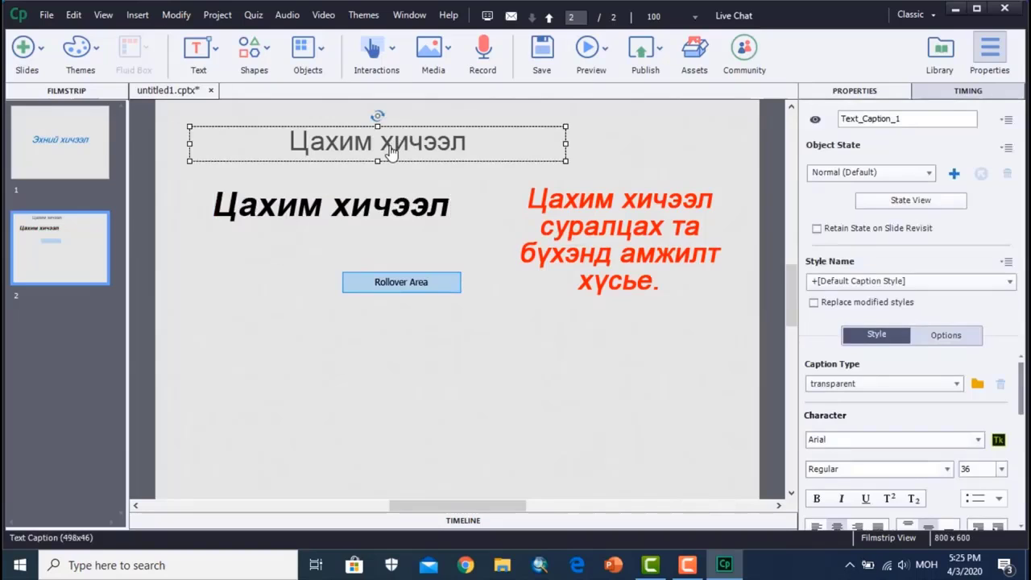
pyautogui.click(387, 147)
pyautogui.moveTo(385, 143); pyautogui.dragTo(466, 146)
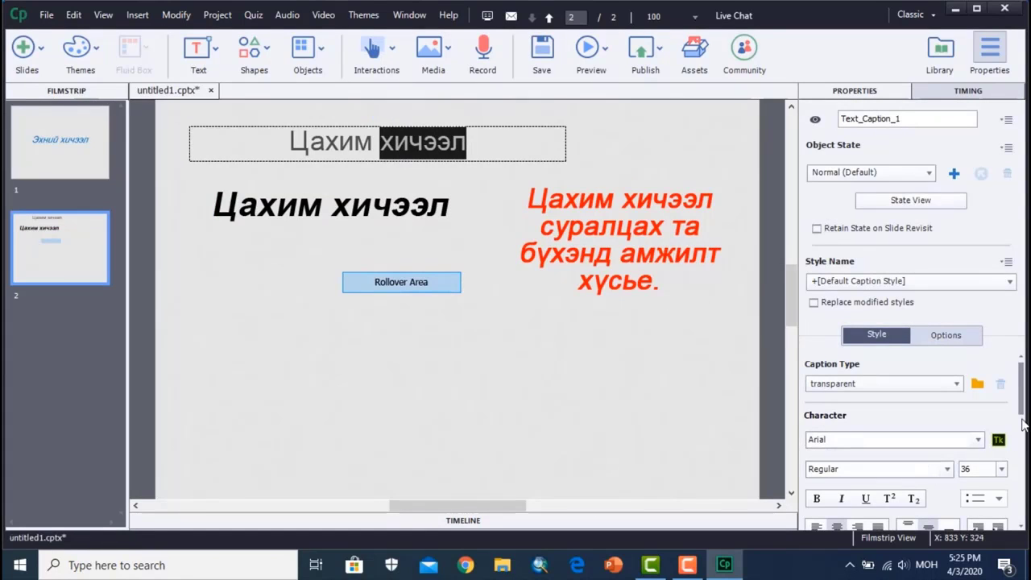
pyautogui.scroll(-3, 1021, 433)
pyautogui.click(829, 488)
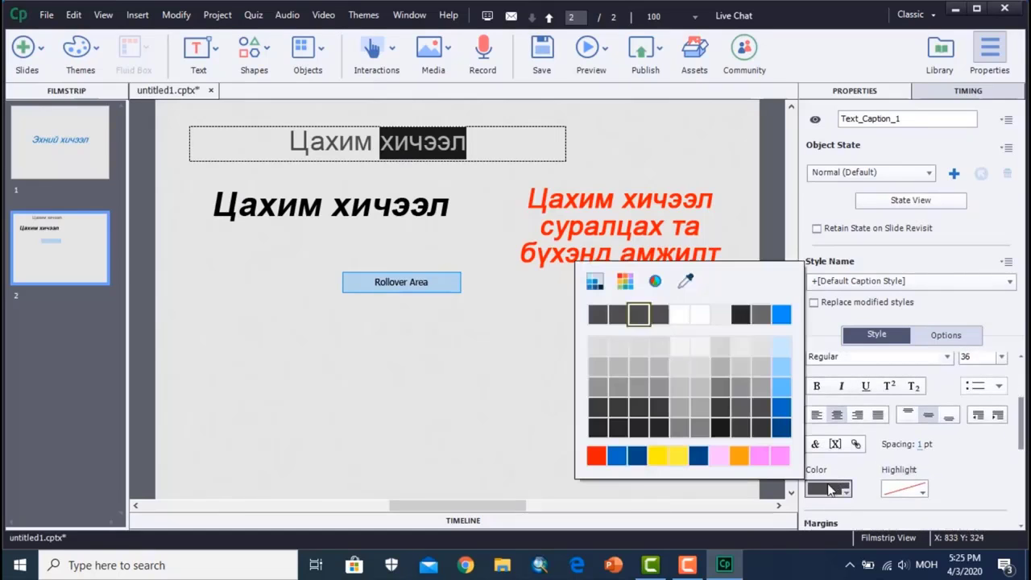
pyautogui.click(595, 457)
pyautogui.click(508, 419)
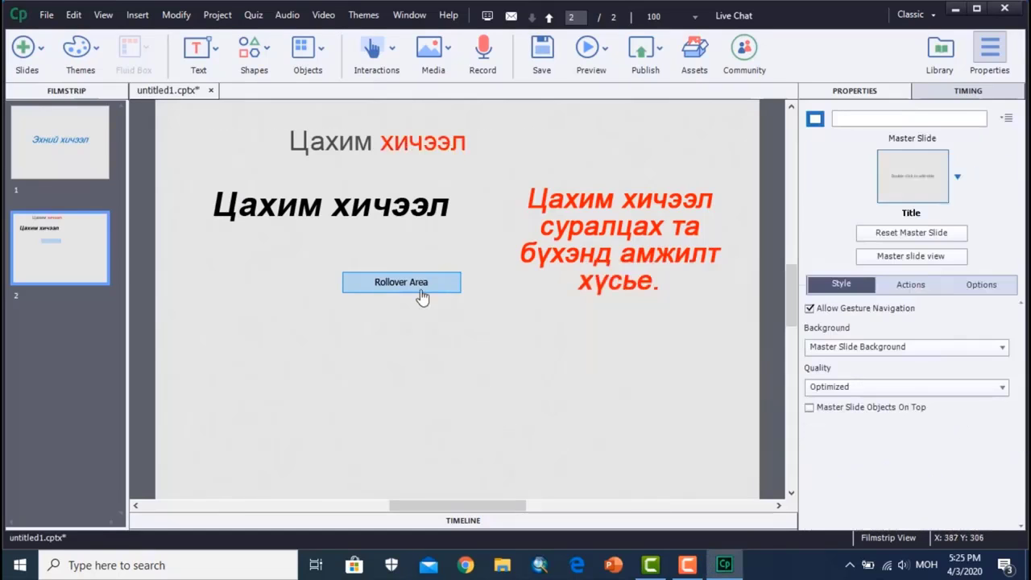
# - Move the rollover area onto the red word "хичээл" in the text caption and narrow it to the word's width
pyautogui.moveTo(418, 282); pyautogui.dragTo(456, 143)
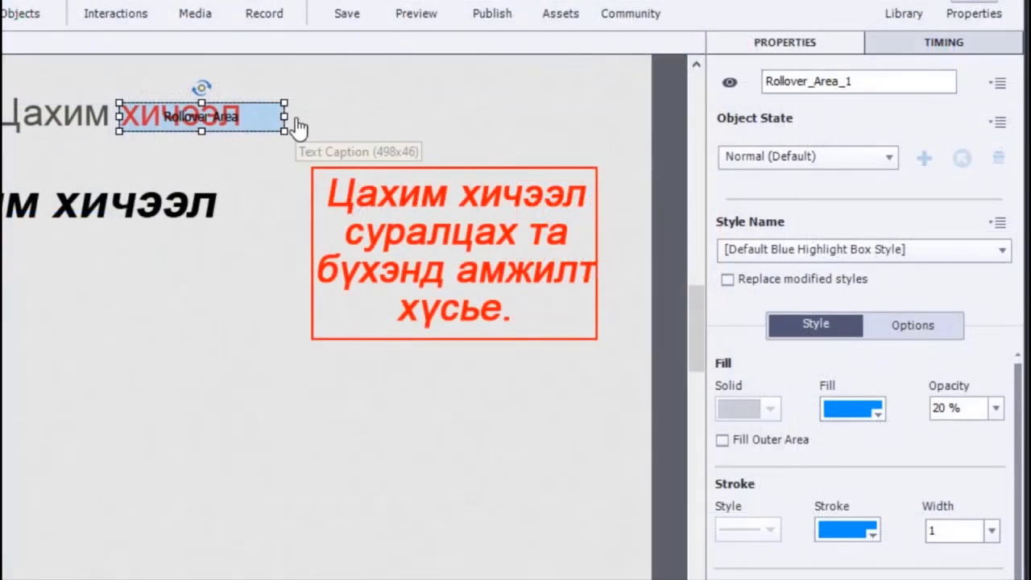
pyautogui.moveTo(286, 113); pyautogui.dragTo(248, 112)
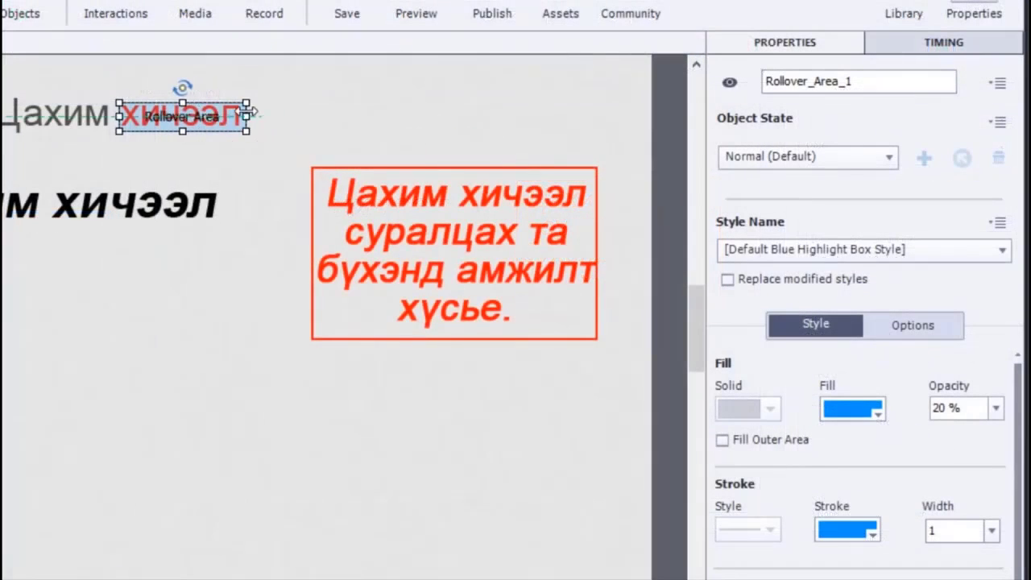
pyautogui.click(195, 251)
# - Make the rollover area over the red word invisible with a fill opacity of 0 % and a stroke width of 0
pyautogui.click(153, 127)
pyautogui.click(996, 407)
pyautogui.click(981, 433)
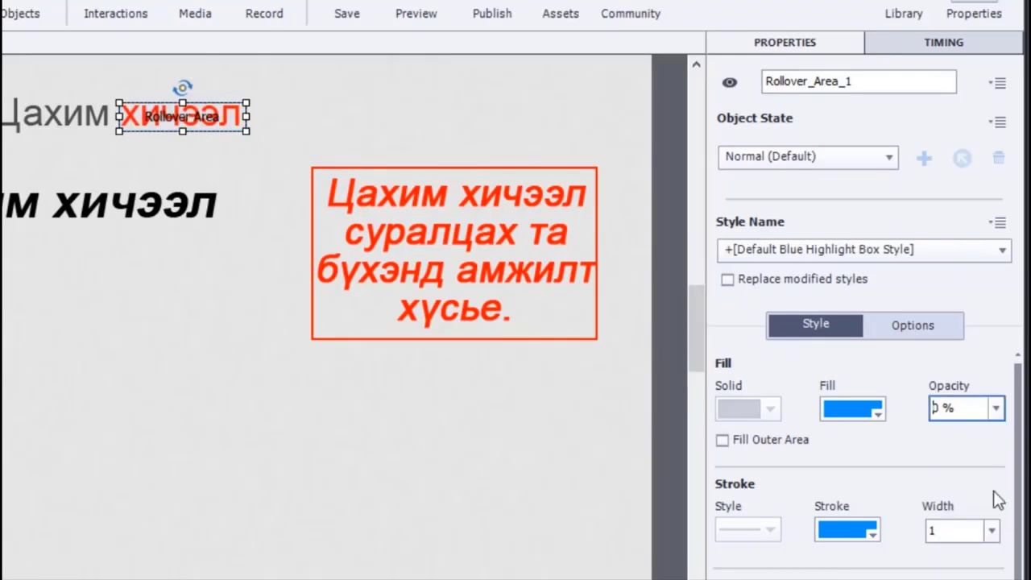
pyautogui.click(993, 532)
pyautogui.click(971, 274)
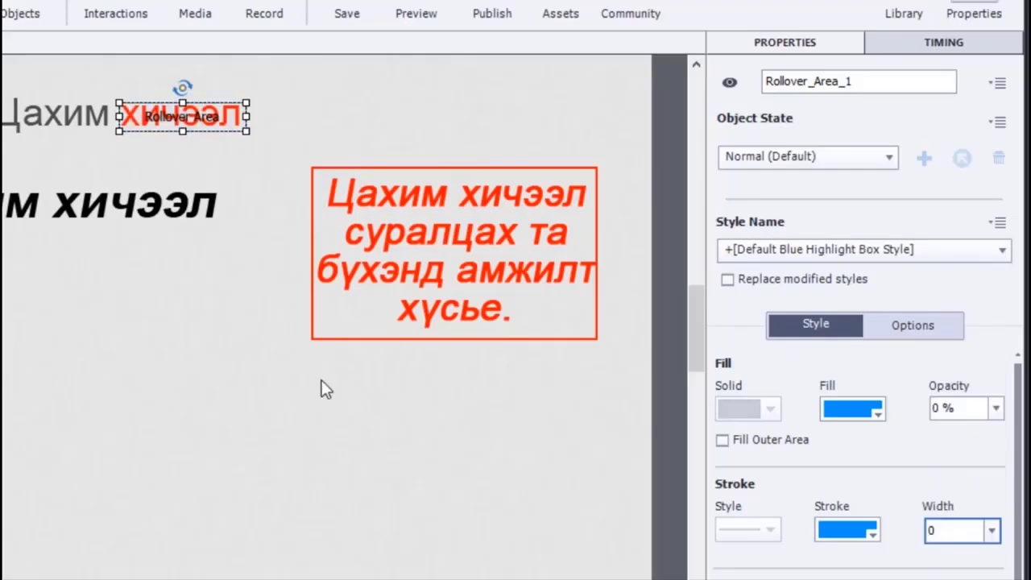
pyautogui.click(269, 300)
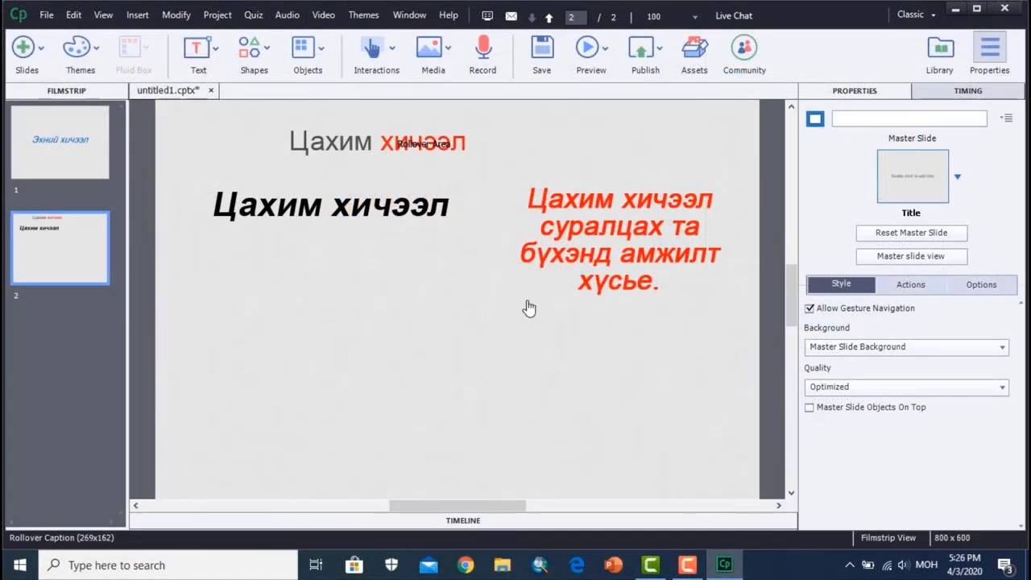
pyautogui.click(323, 52)
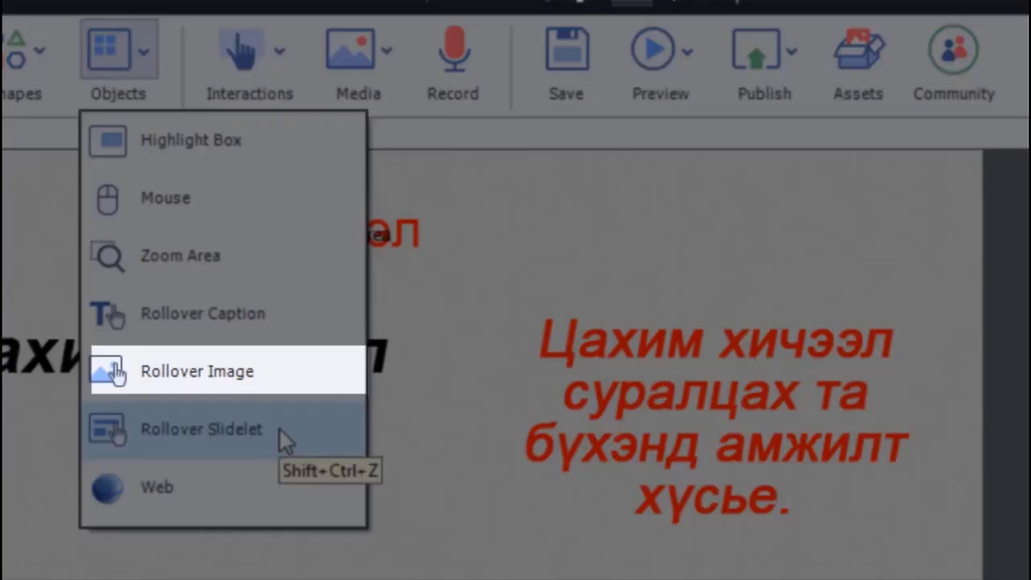
pyautogui.click(216, 380)
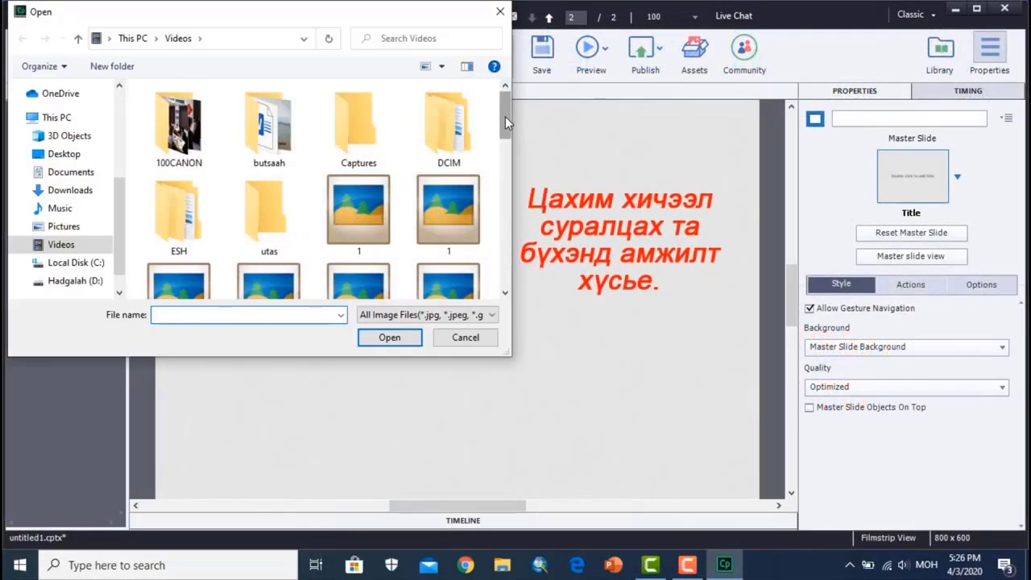
pyautogui.moveTo(505, 116)
pyautogui.mouseDown()
pyautogui.moveTo(512, 263)
pyautogui.moveTo(505, 113)
pyautogui.mouseUp()
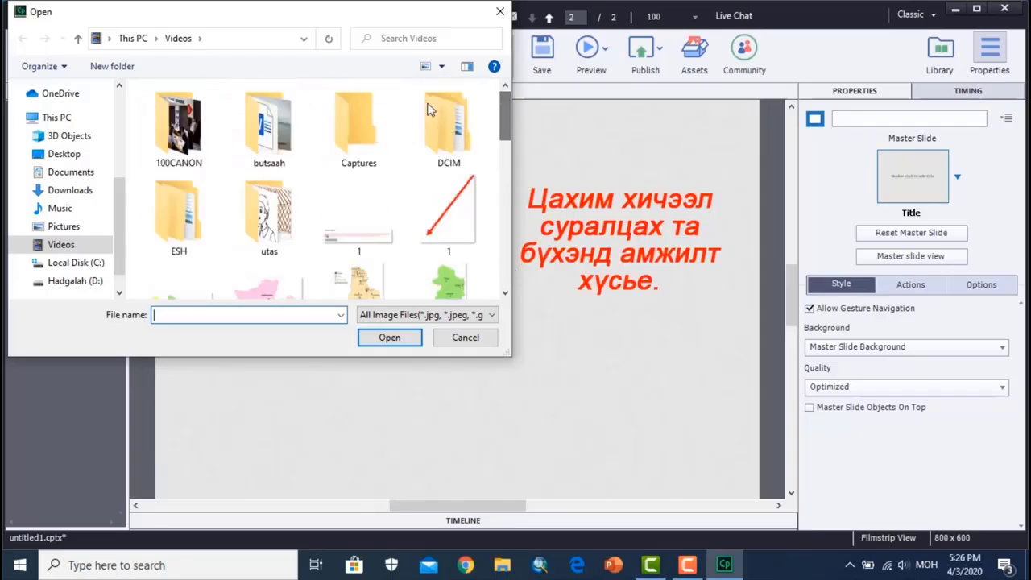
pyautogui.click(72, 191)
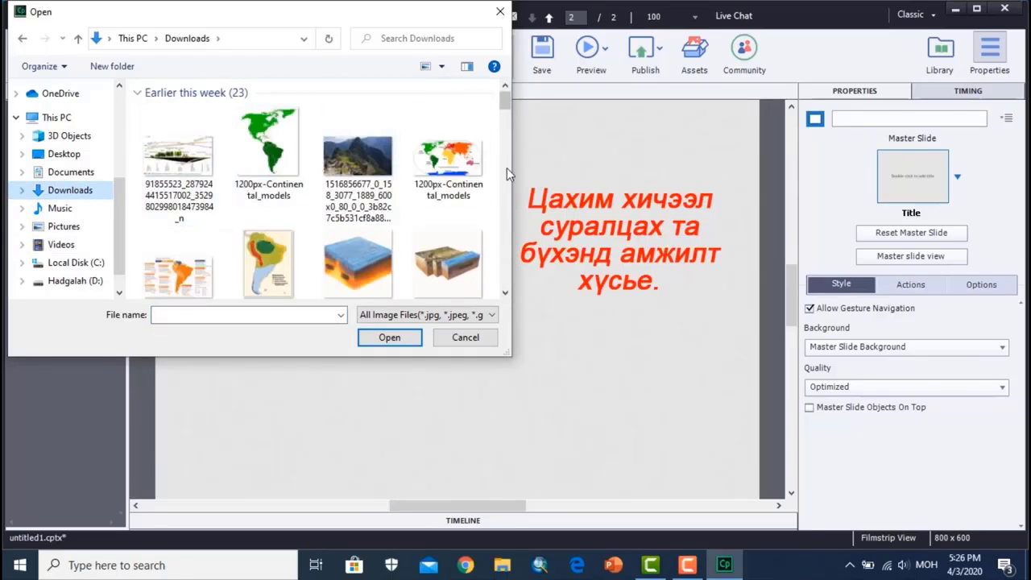
pyautogui.moveTo(505, 101); pyautogui.dragTo(509, 127)
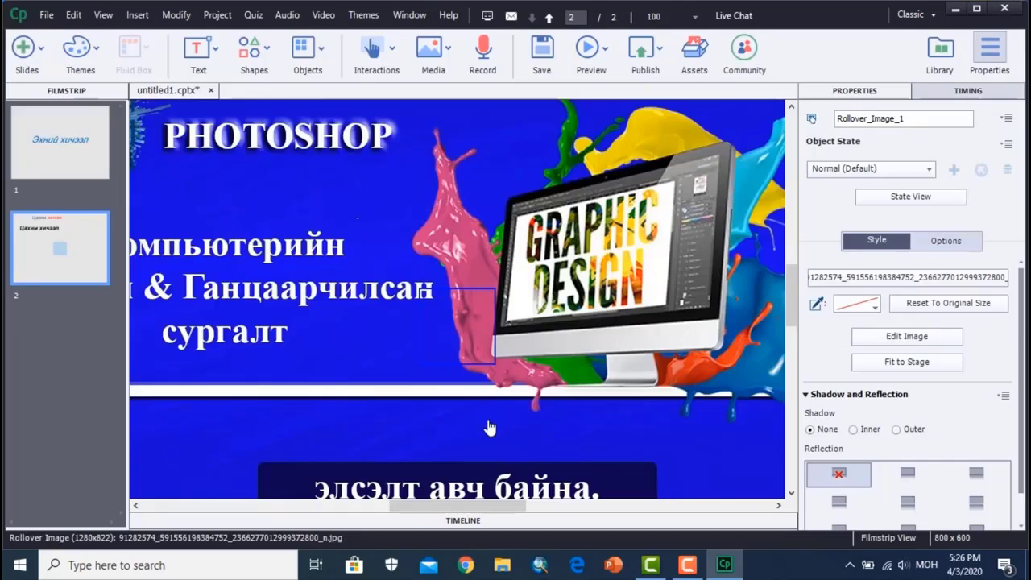
# - Shrink the rollover image proportionally to about a quarter of its width and place it below the text animation, beside its rollover area
pyautogui.scroll(-3, 488, 424)
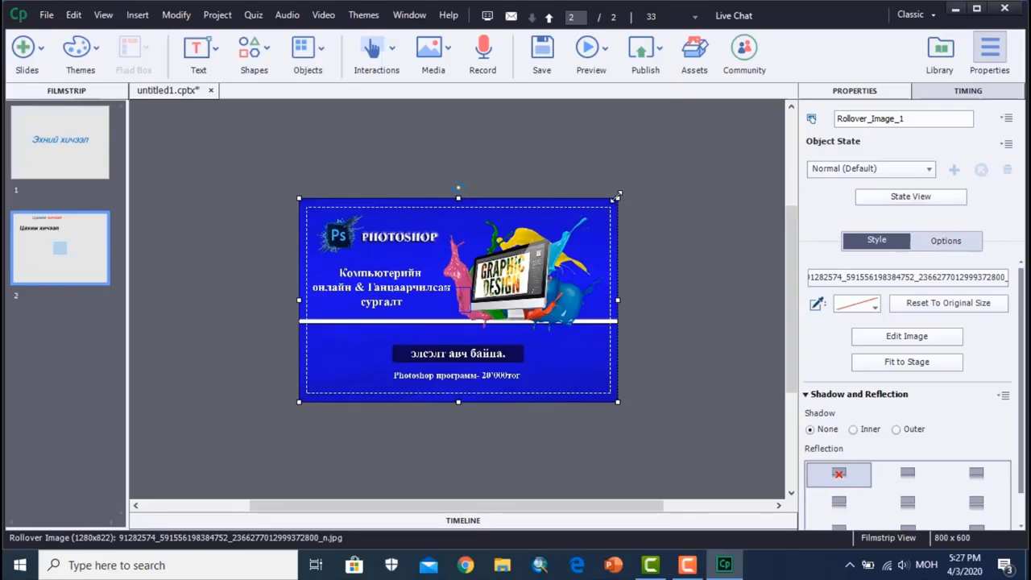
pyautogui.click(620, 209)
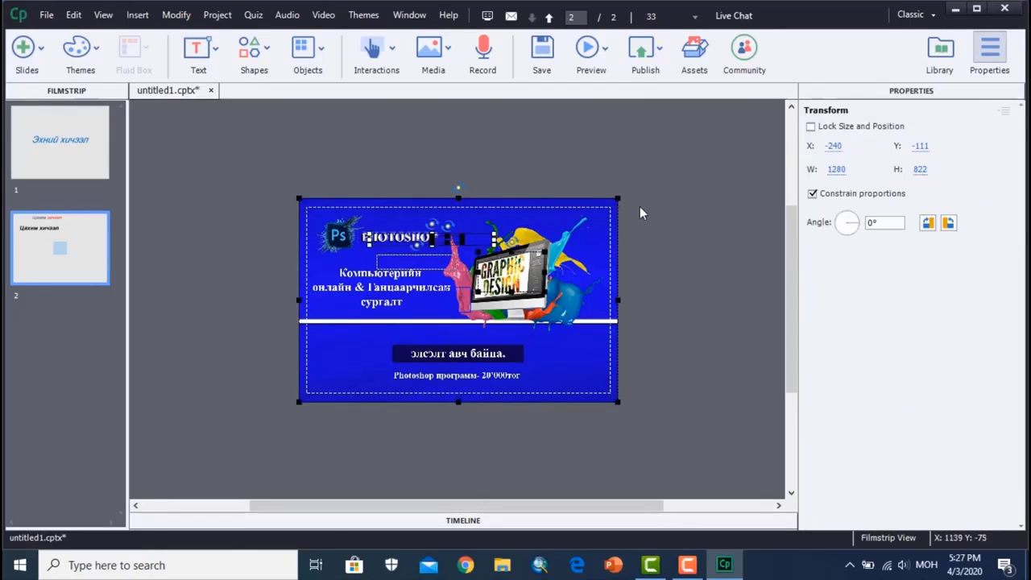
pyautogui.click(616, 209)
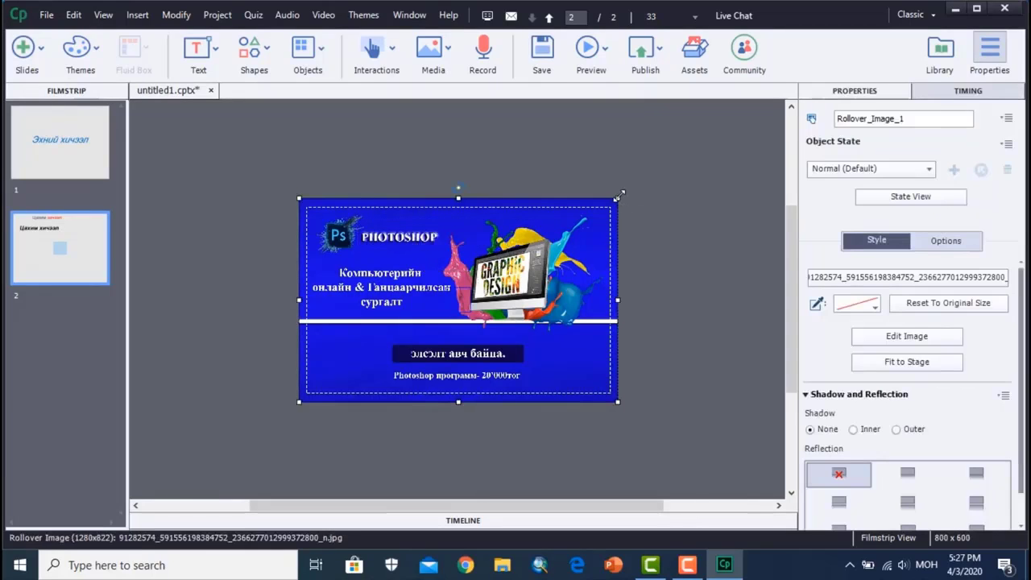
pyautogui.moveTo(620, 195); pyautogui.dragTo(412, 350)
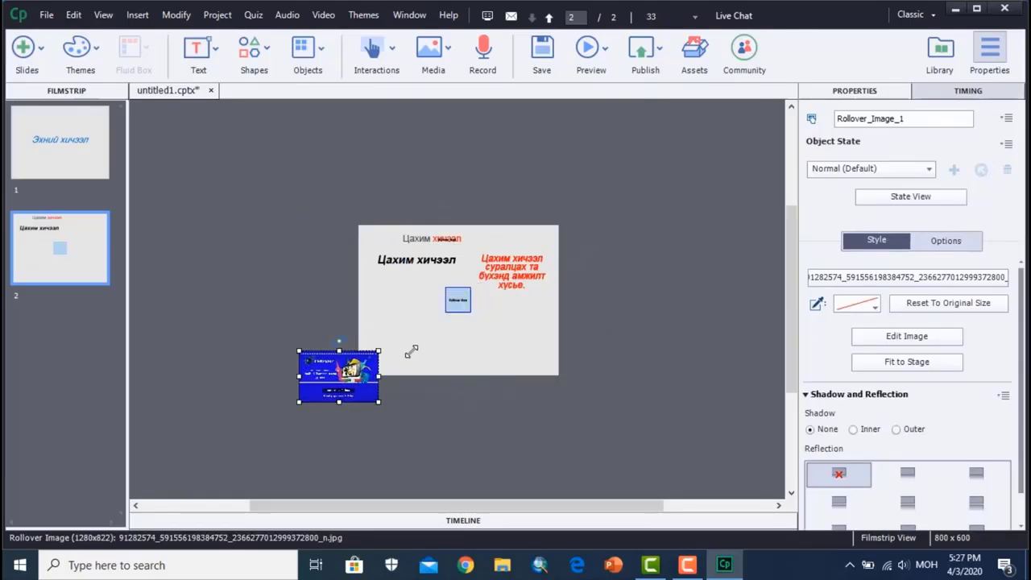
pyautogui.click(411, 351)
pyautogui.moveTo(353, 372); pyautogui.dragTo(418, 302)
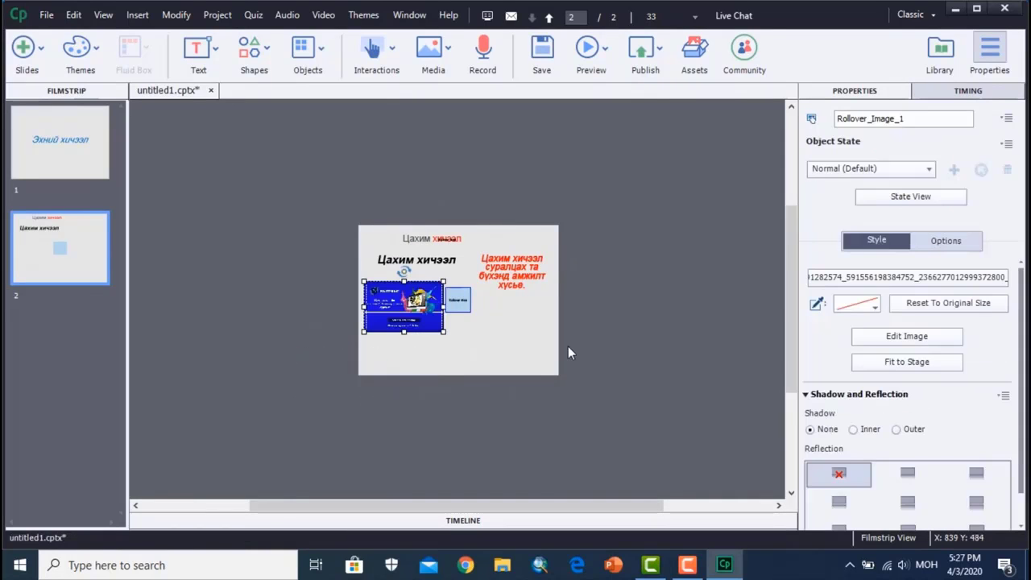
# - Move the rollover image's rollover area onto the text animation and resize it to about 313 x 44 px to cover the words
pyautogui.scroll(4, 568, 347)
pyautogui.click(628, 299)
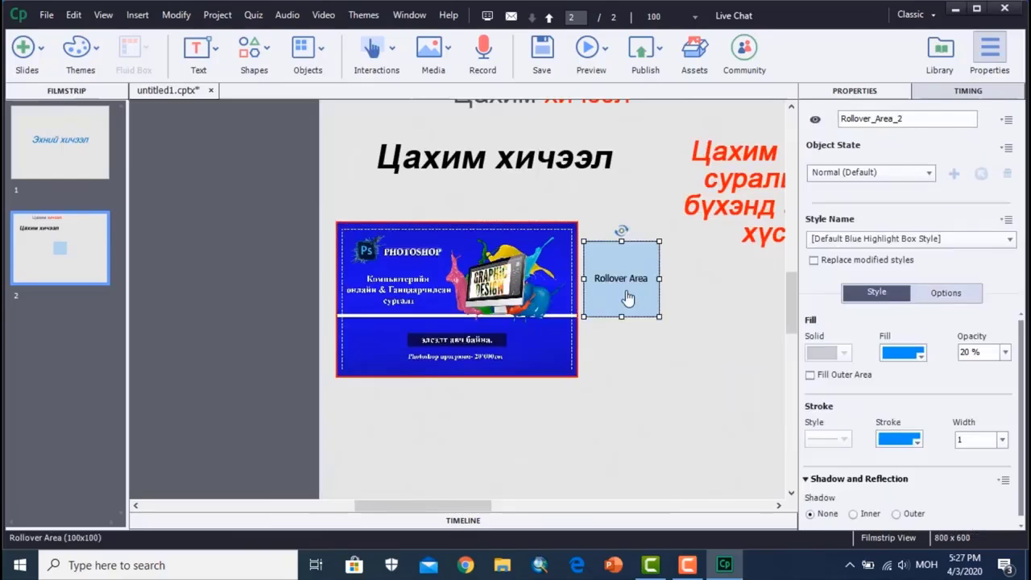
pyautogui.moveTo(630, 270); pyautogui.dragTo(435, 179)
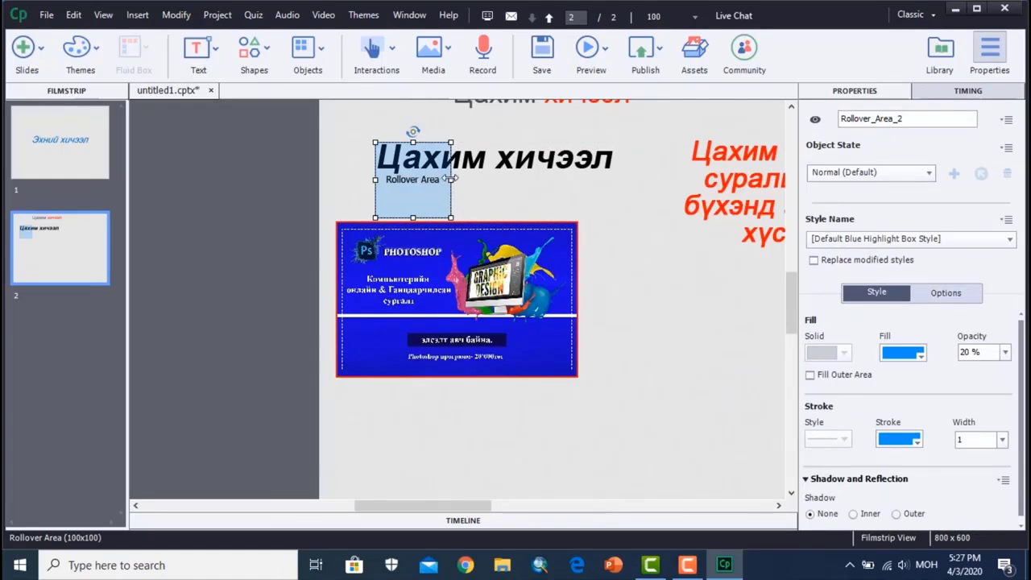
pyautogui.moveTo(502, 180); pyautogui.dragTo(612, 180)
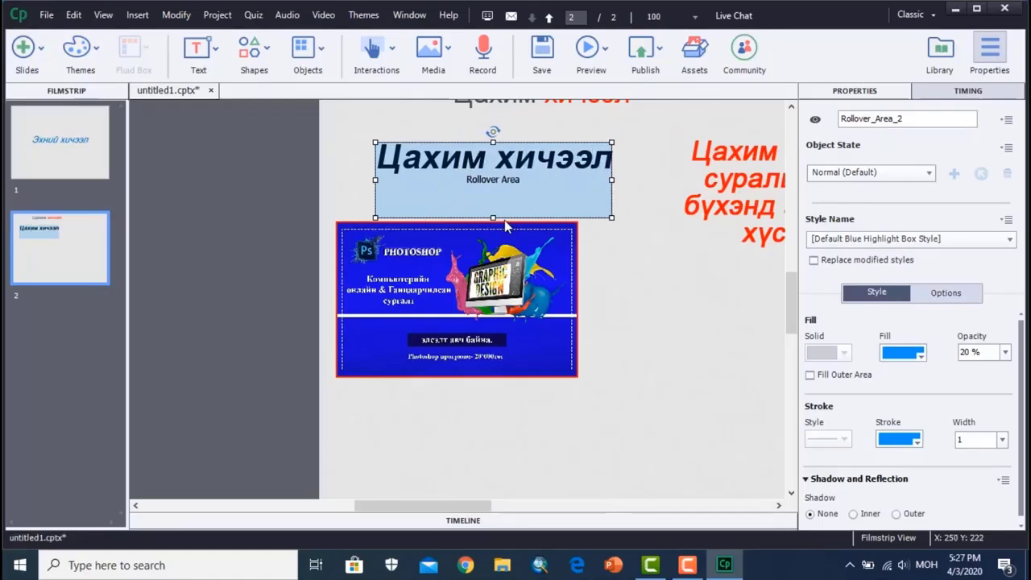
pyautogui.moveTo(494, 215); pyautogui.dragTo(495, 177)
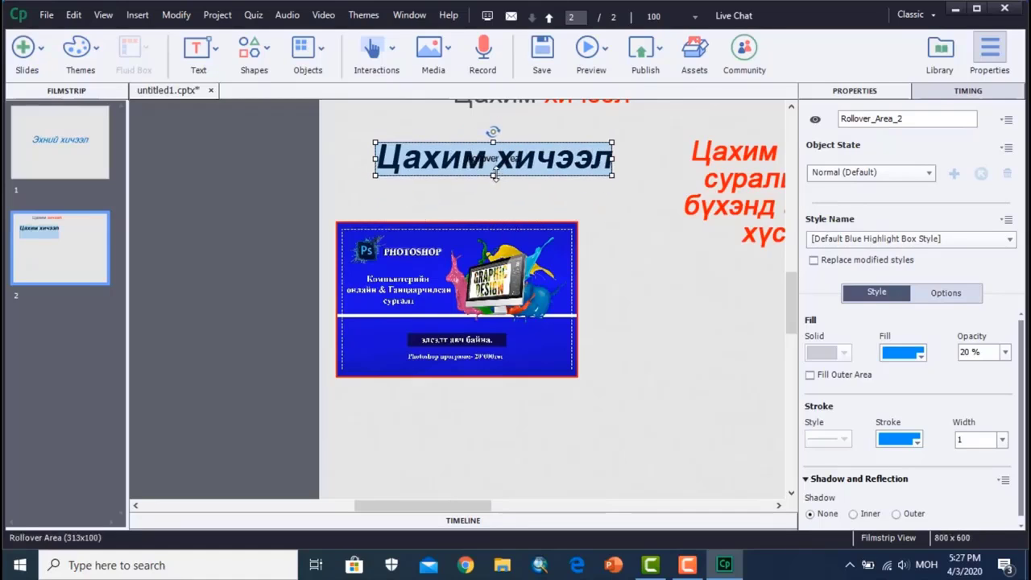
pyautogui.click(622, 264)
pyautogui.click(554, 160)
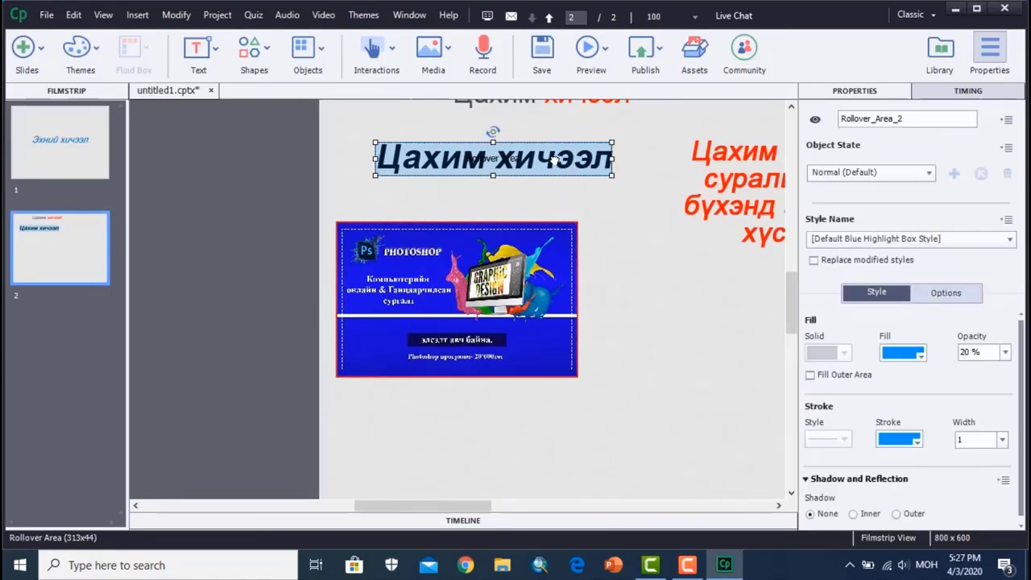
# - Make the rollover area over the text animation invisible with a stroke width of 0 and a fill opacity of 0 %
pyautogui.click(1003, 440)
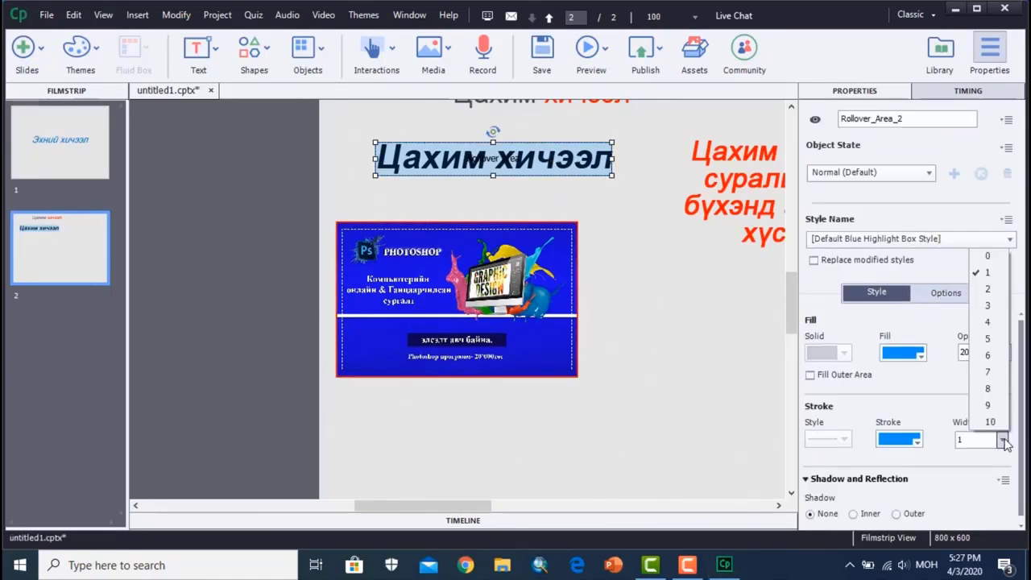
pyautogui.click(987, 255)
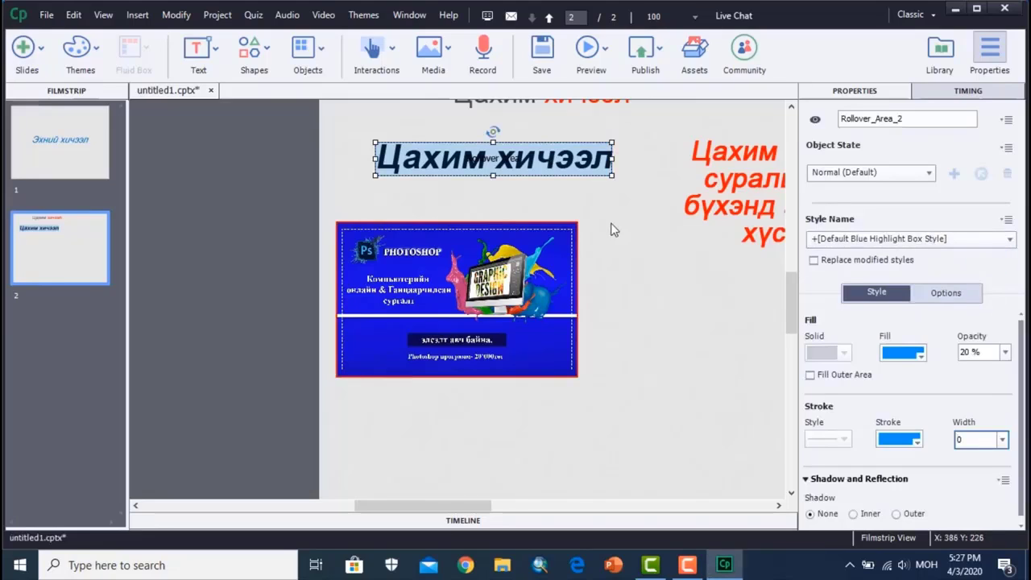
pyautogui.click(1002, 355)
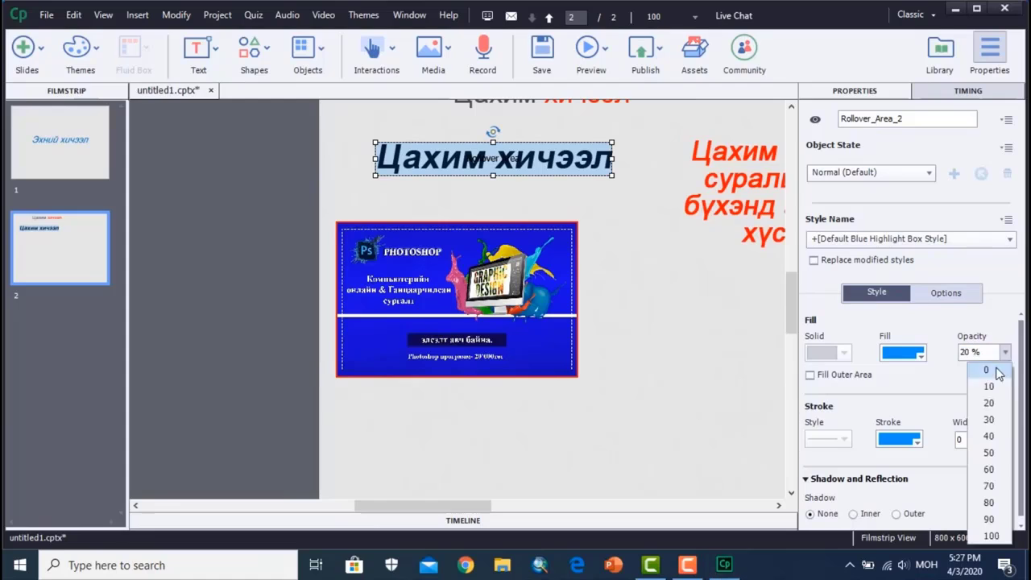
pyautogui.click(982, 368)
pyautogui.click(725, 281)
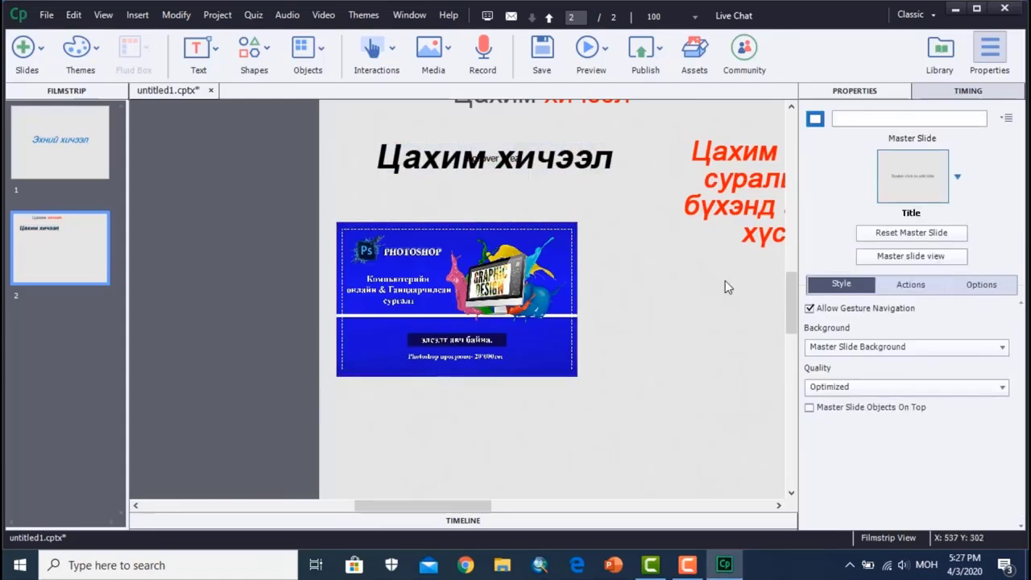
# - Insert a button on slide 2 and place it in the empty area below the red rollover caption
pyautogui.hotkey('ctrl', '-')
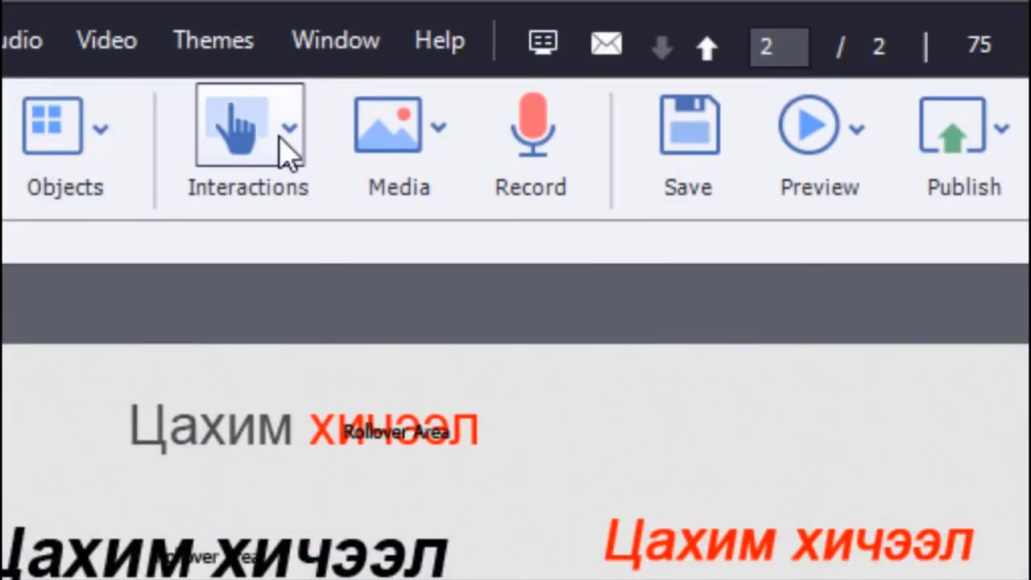
pyautogui.click(281, 137)
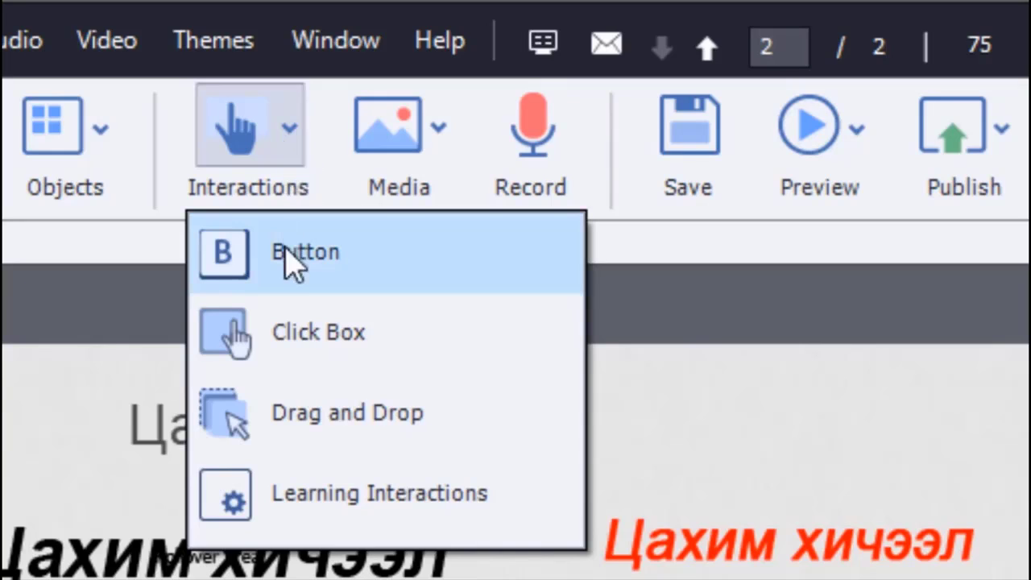
pyautogui.click(326, 266)
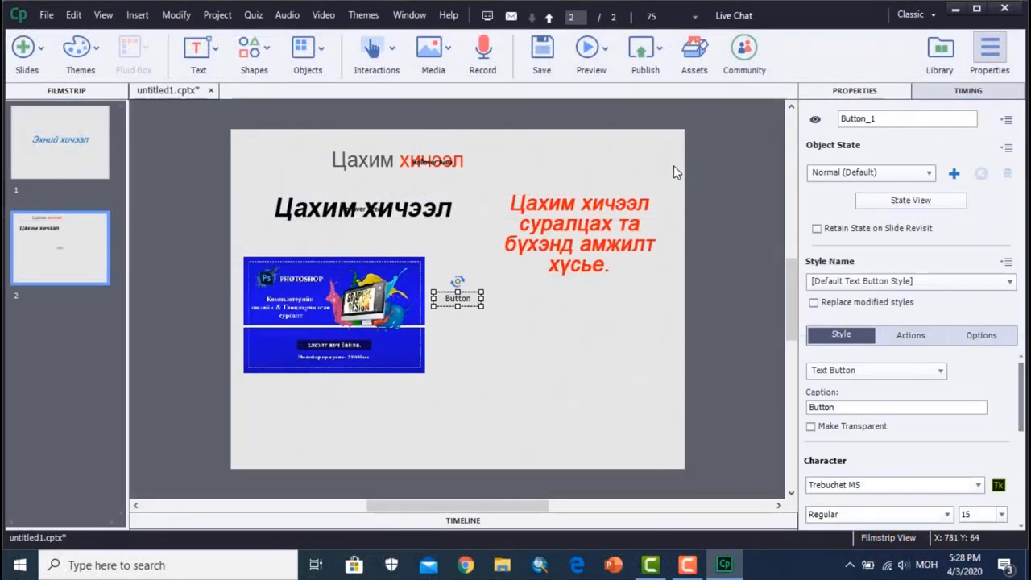
pyautogui.moveTo(477, 298); pyautogui.dragTo(537, 321)
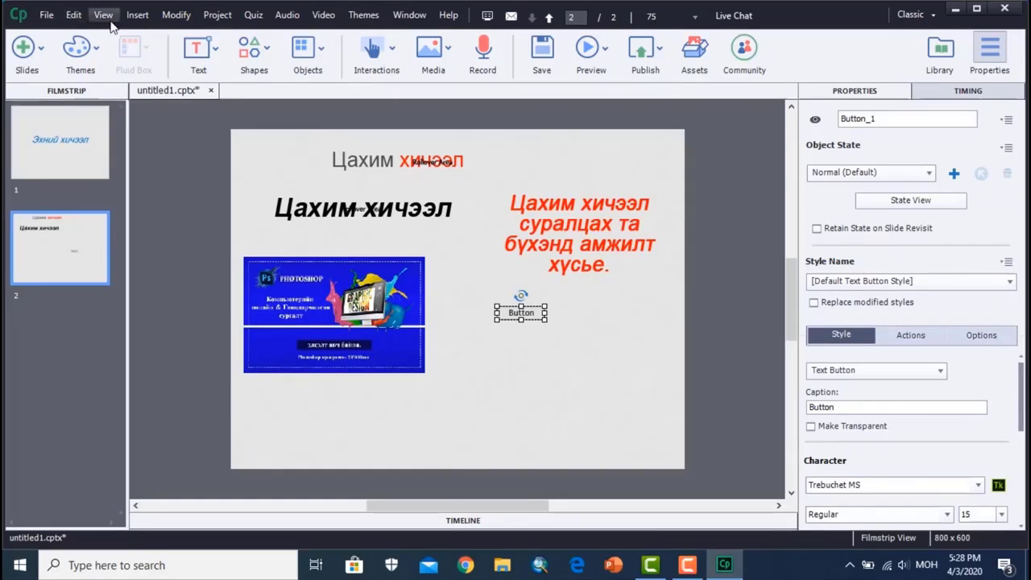
pyautogui.click(46, 17)
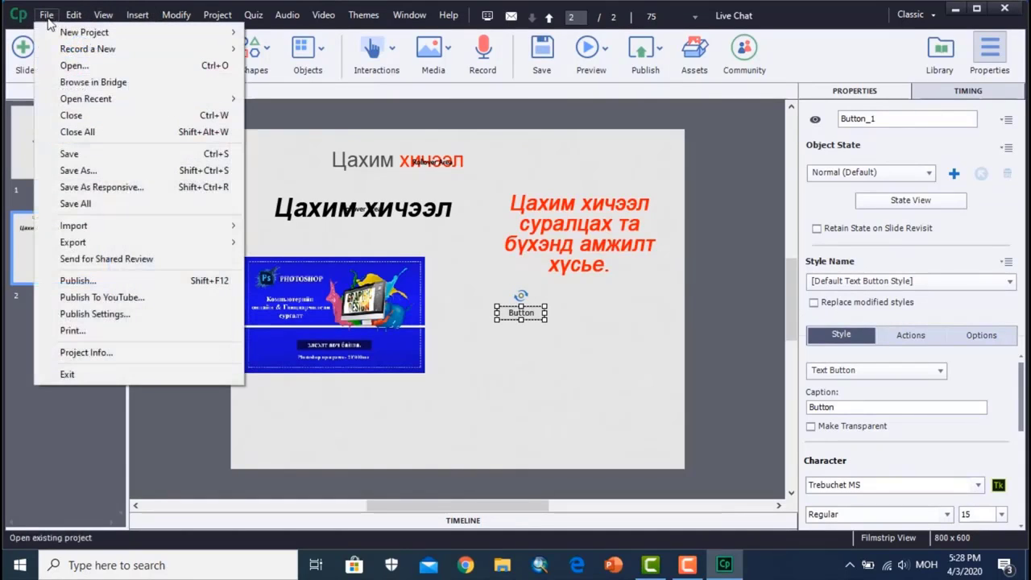
pyautogui.click(611, 406)
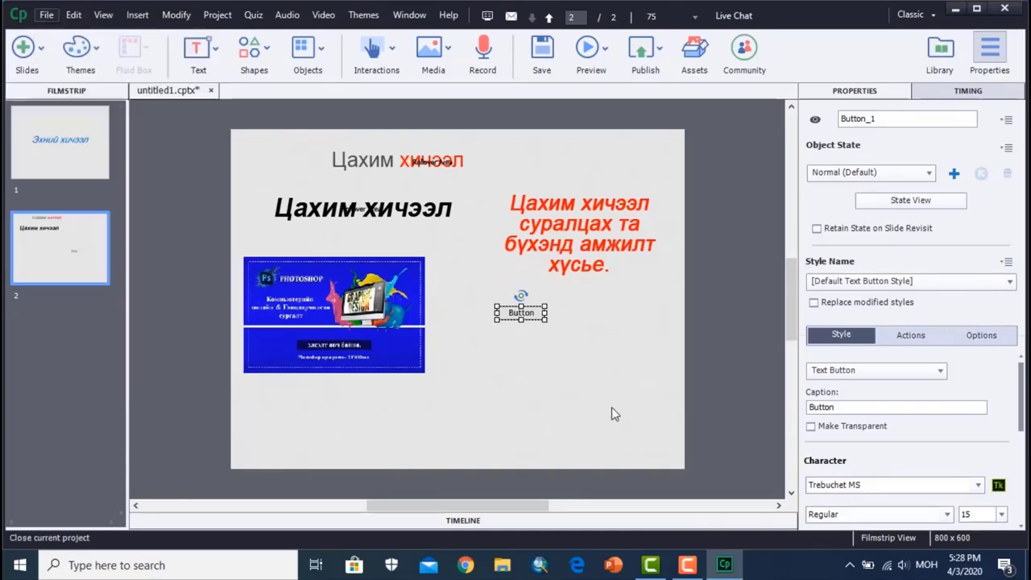
pyautogui.click(524, 315)
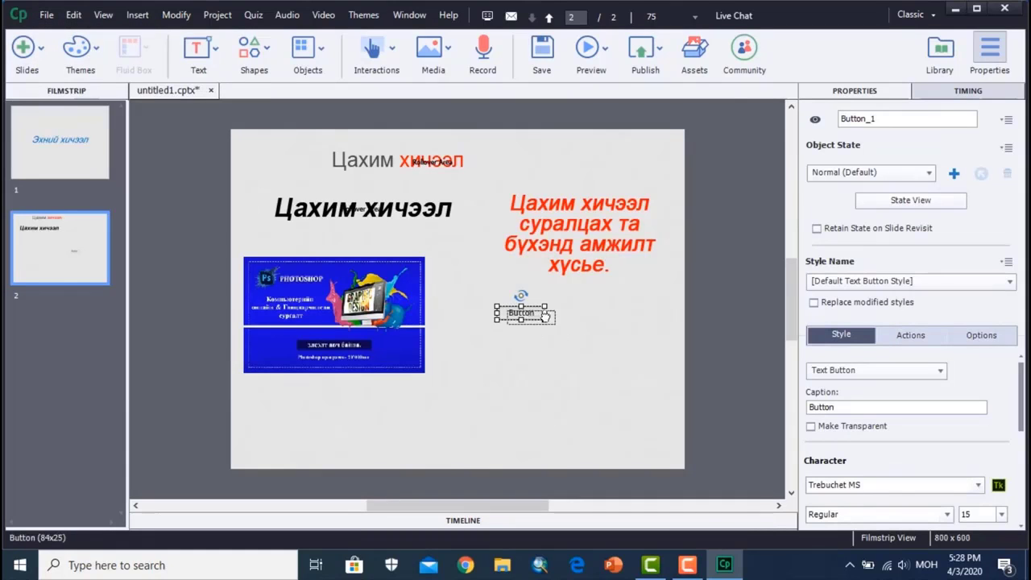
pyautogui.moveTo(532, 320); pyautogui.dragTo(552, 321)
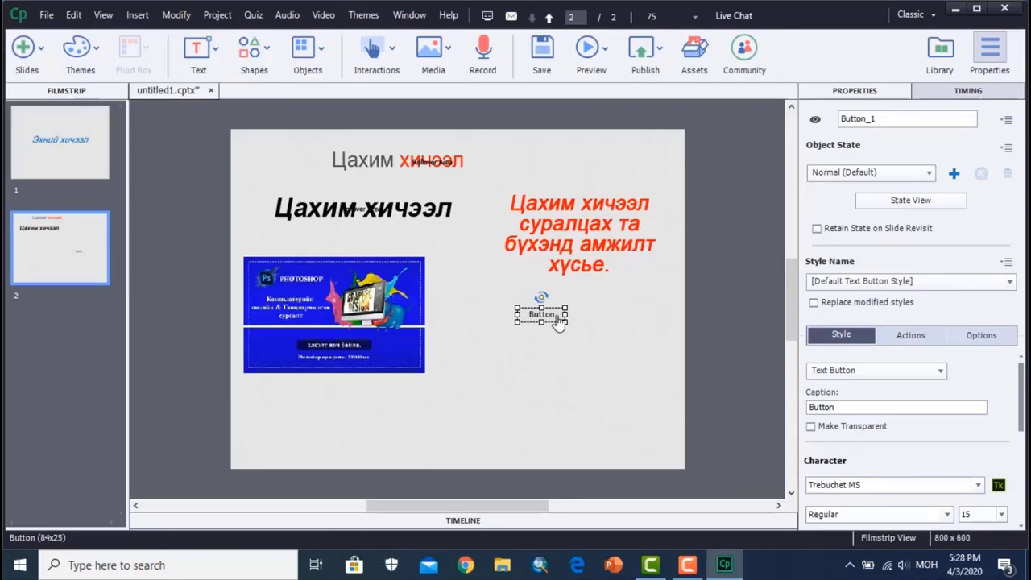
pyautogui.moveTo(554, 318); pyautogui.dragTo(534, 326)
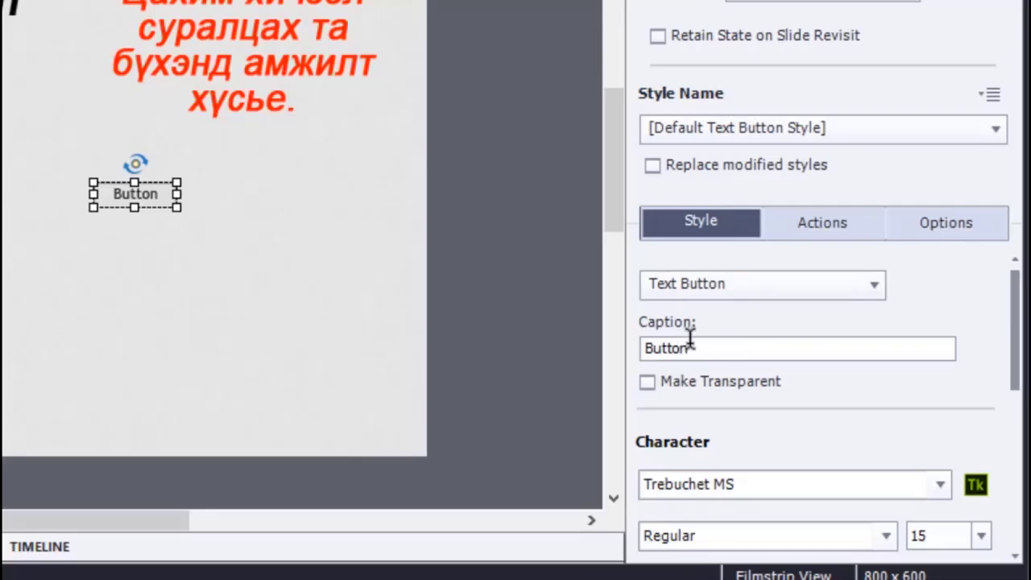
# - Change the text button's caption to "Товчлуур"
pyautogui.moveTo(691, 348); pyautogui.dragTo(556, 357)
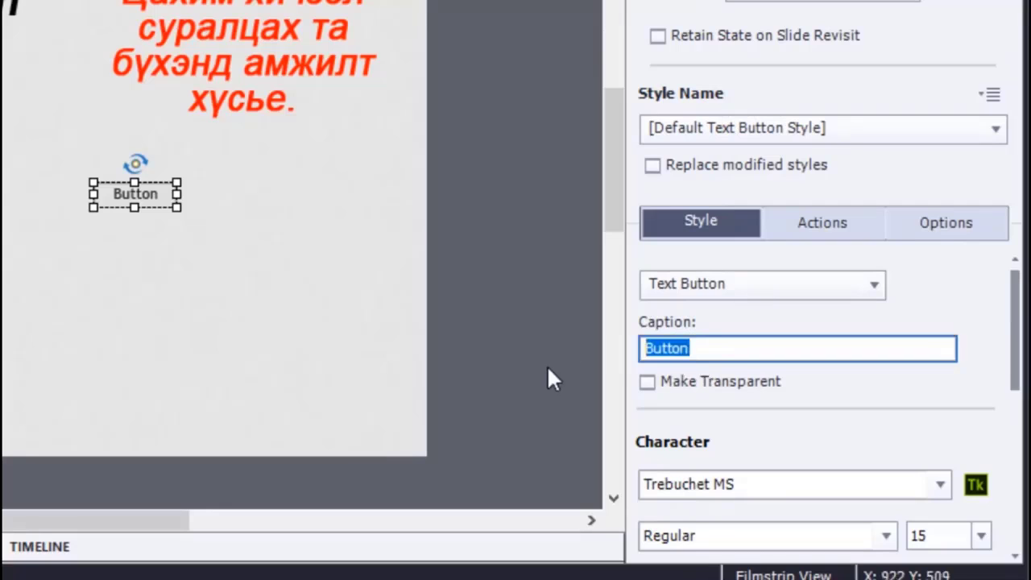
pyautogui.write('T')
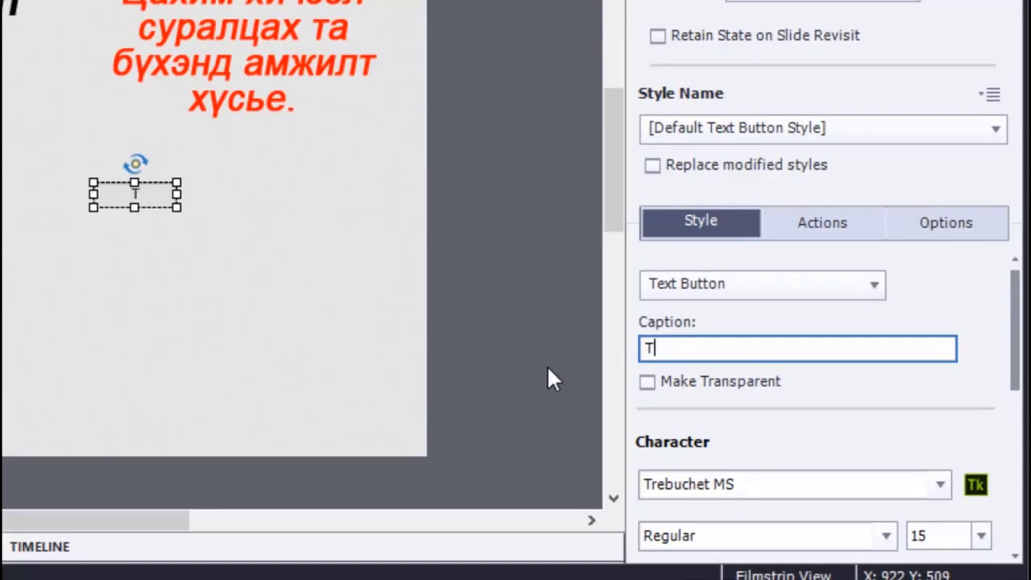
pyautogui.write('овч')
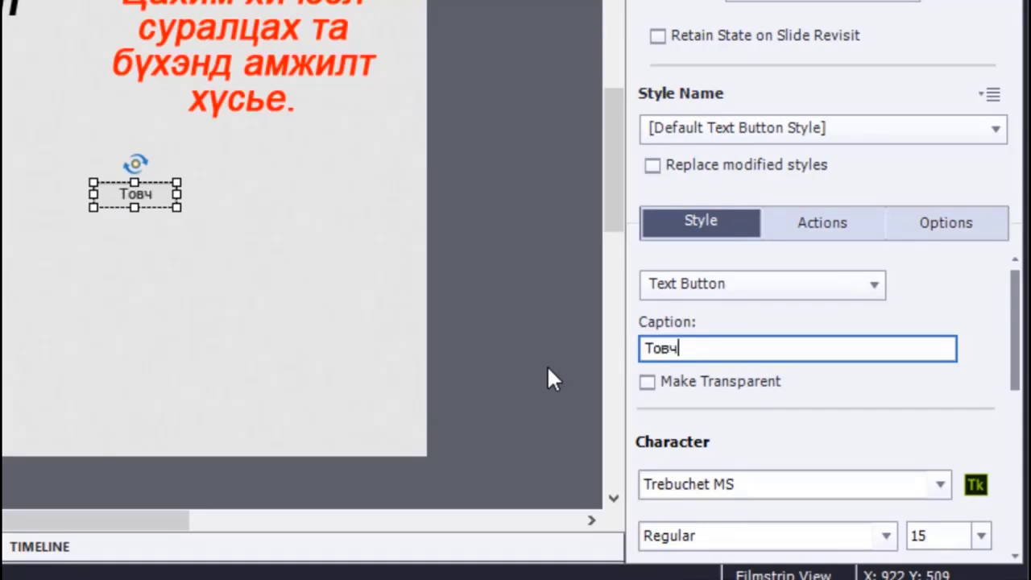
pyautogui.write('луур')
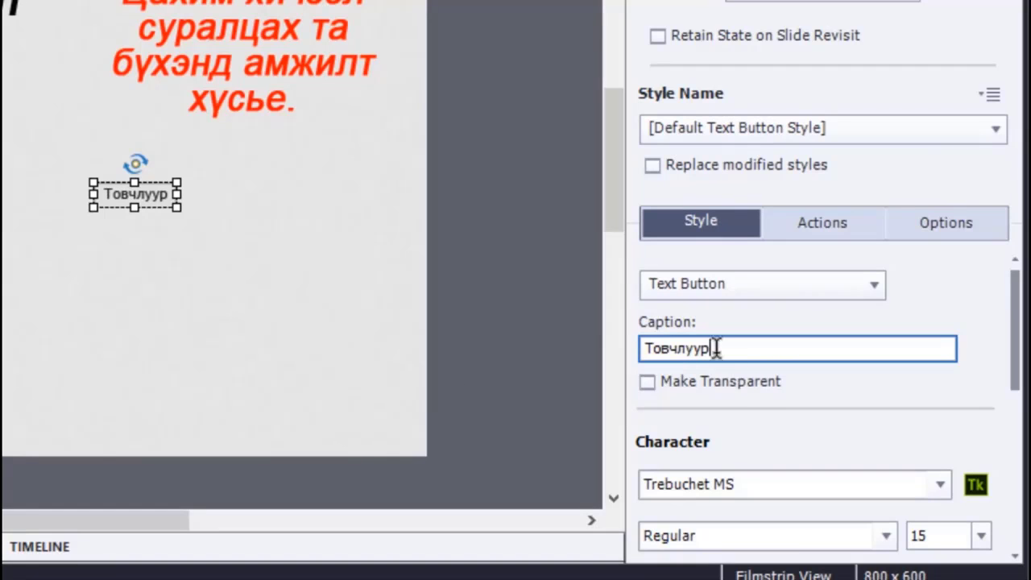
# - Format the button's caption in the Arial font with a dark blue text colour
pyautogui.doubleClick(651, 348)
pyautogui.click(940, 484)
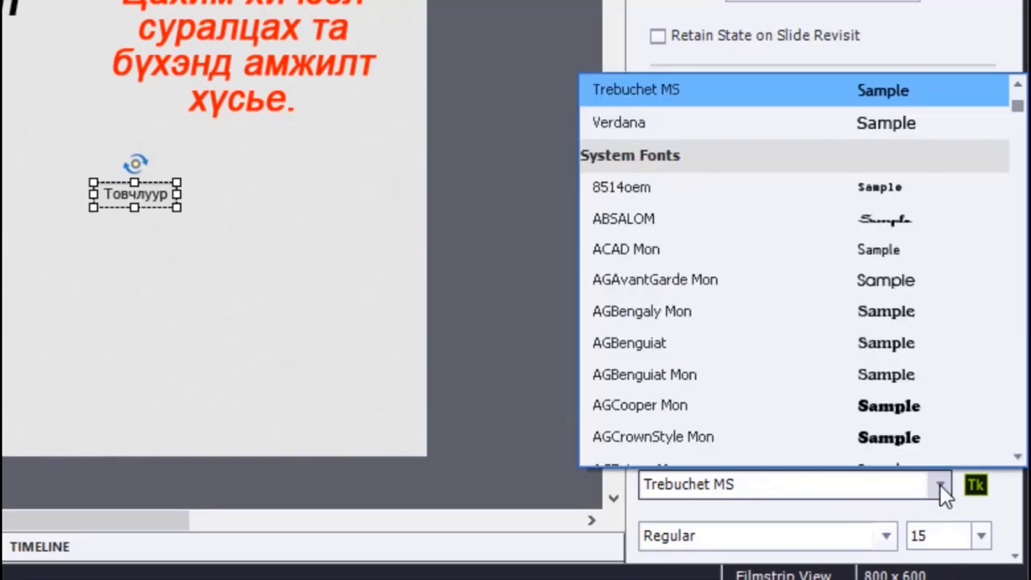
pyautogui.scroll(3, 933, 370)
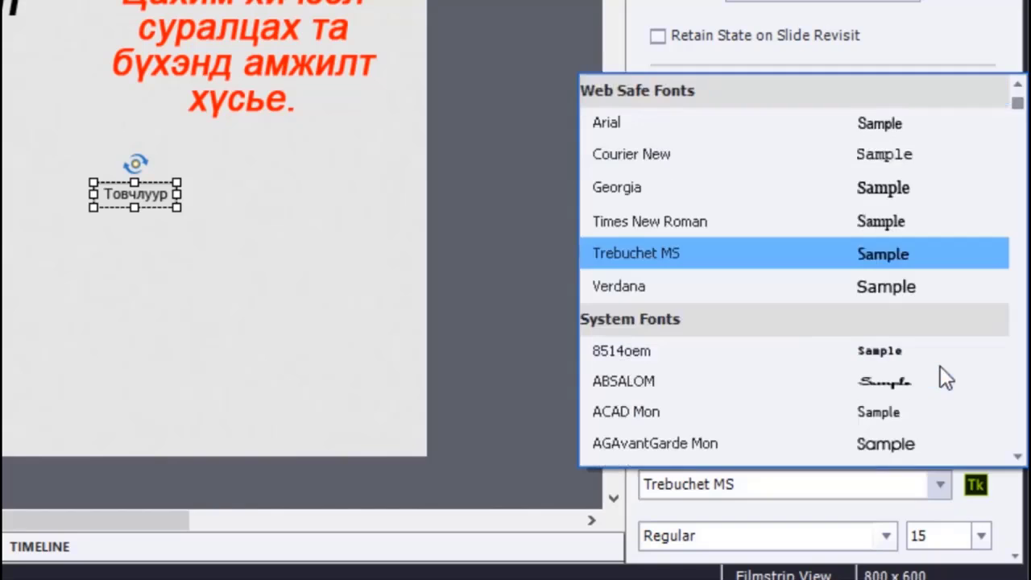
pyautogui.click(636, 125)
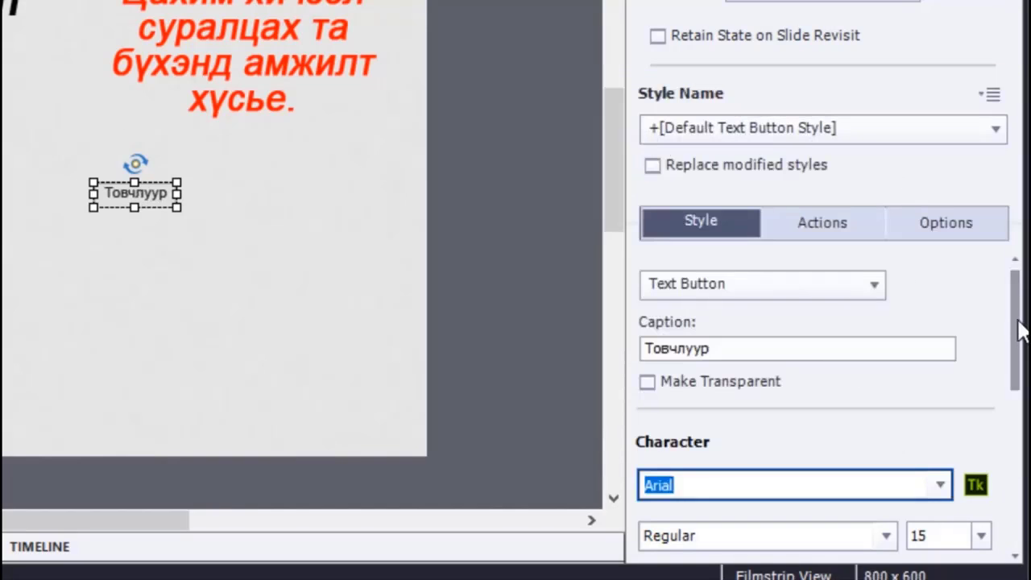
pyautogui.moveTo(1019, 330); pyautogui.dragTo(1018, 396)
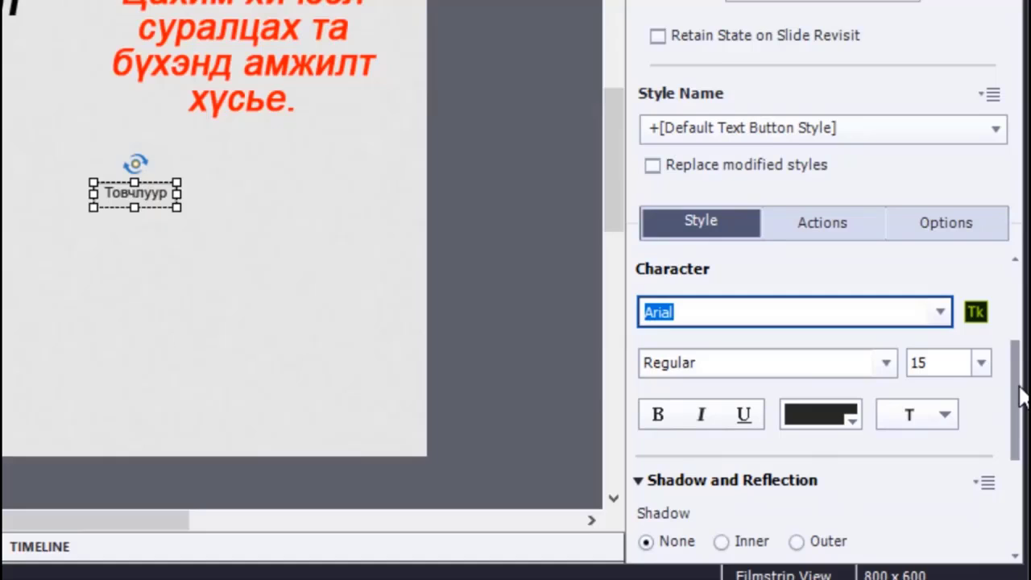
pyautogui.click(819, 416)
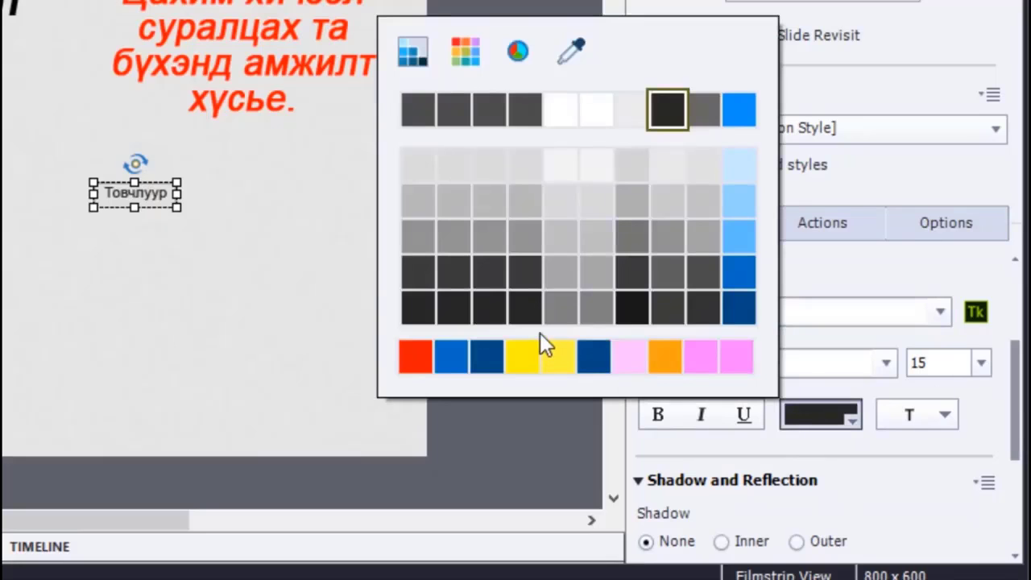
pyautogui.click(493, 358)
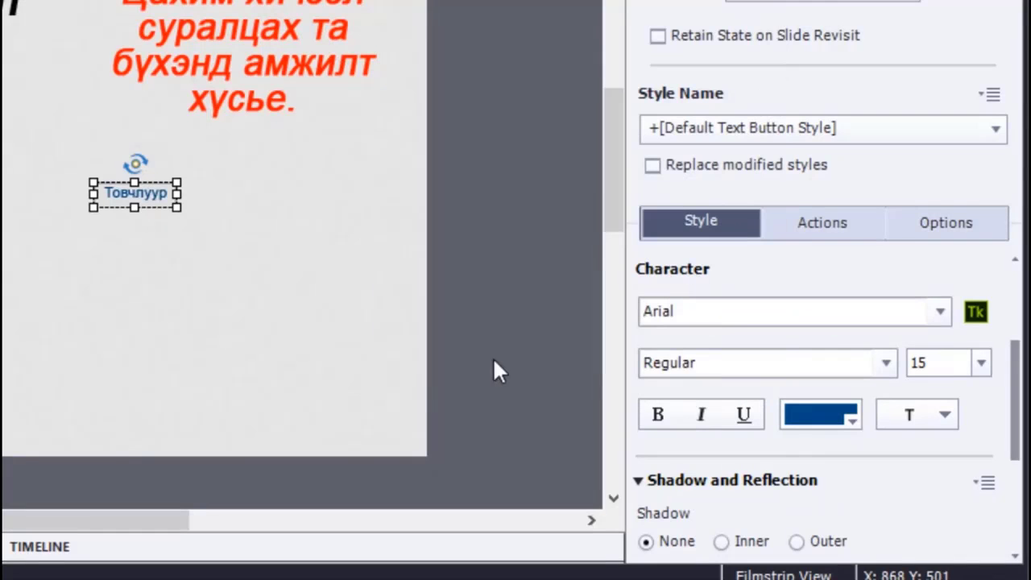
pyautogui.click(216, 329)
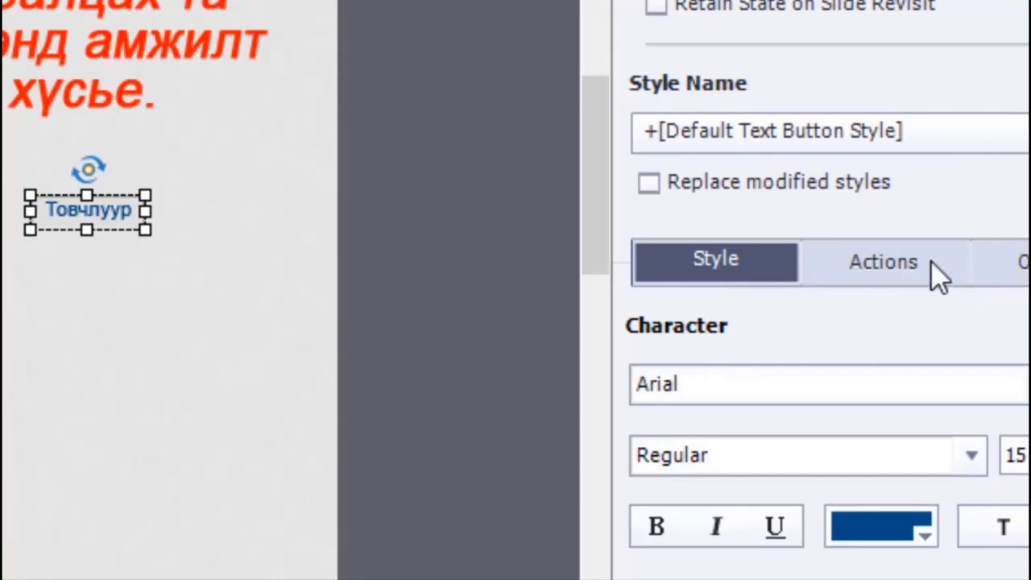
# - Set the button's success action to Jump to slide with 1 Slide 1 as the target
pyautogui.click(902, 266)
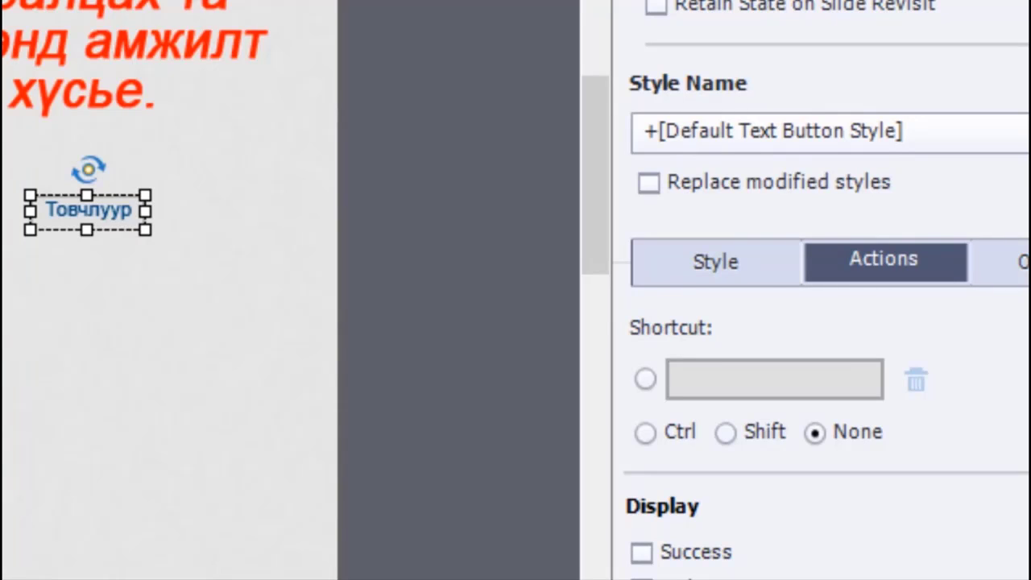
pyautogui.scroll(3, 828, 434)
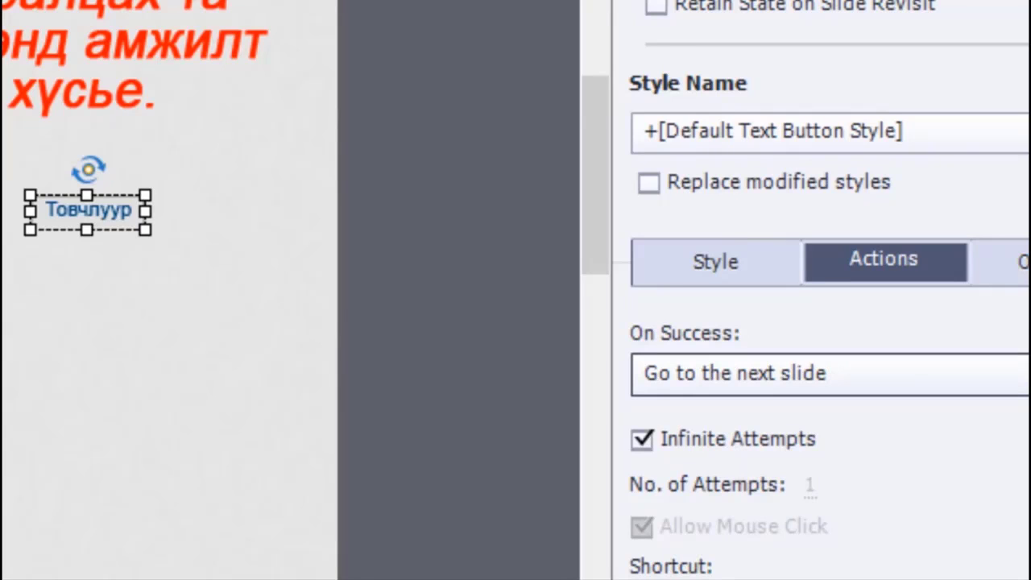
pyautogui.click(1016, 374)
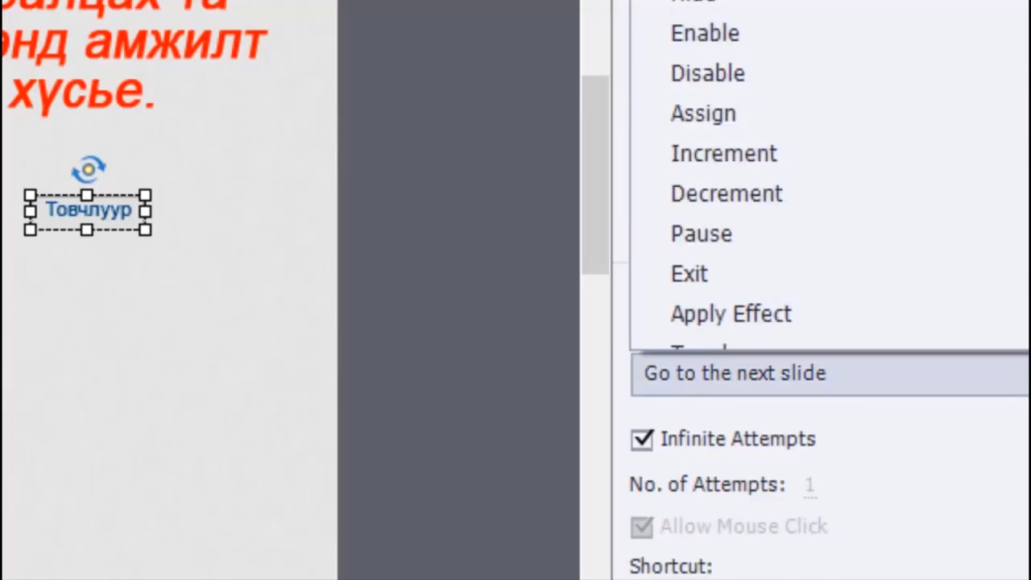
pyautogui.click(706, 3)
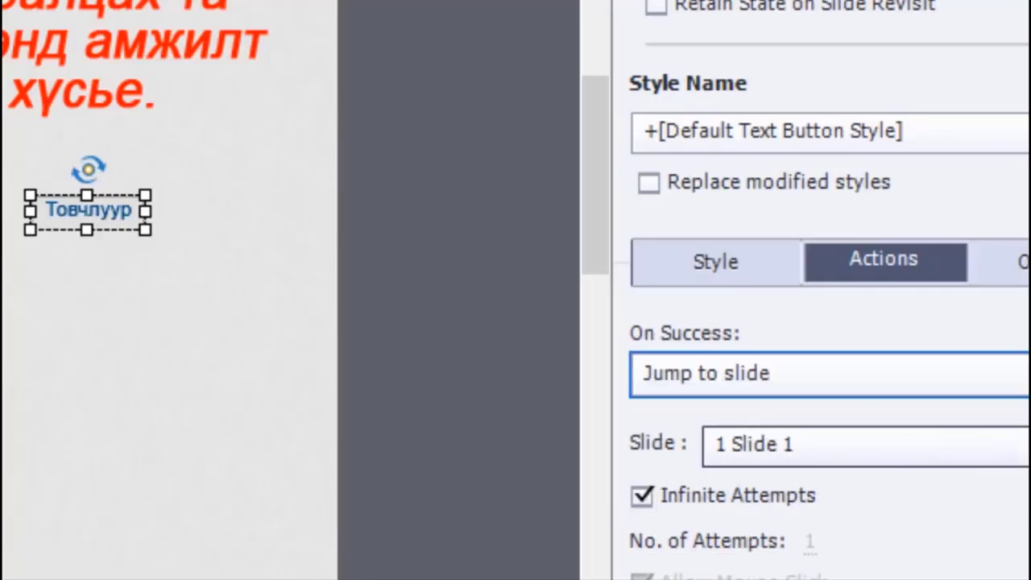
pyautogui.click(805, 445)
pyautogui.click(736, 466)
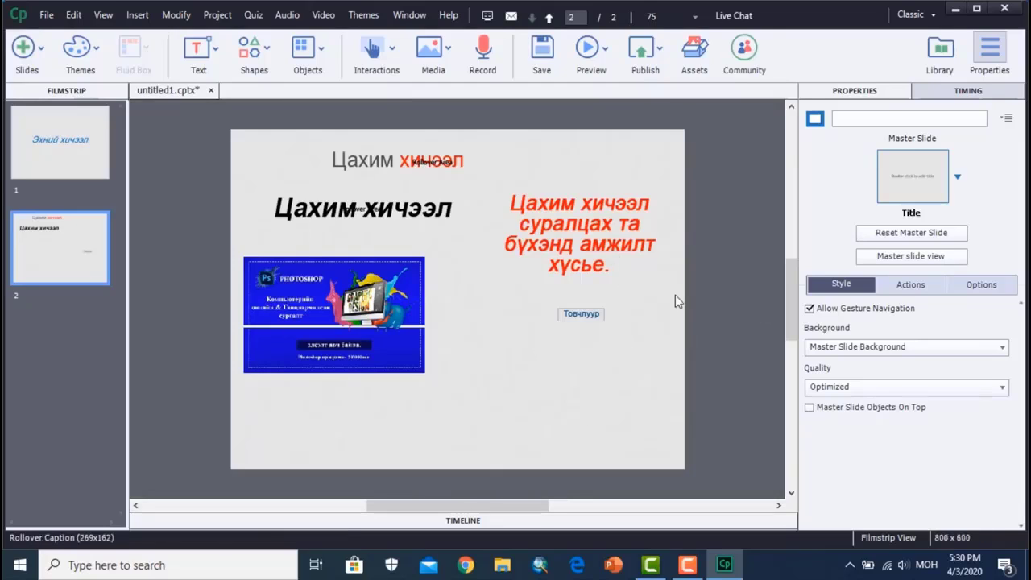
# - Preview the project and test the rollover caption, the rollover image and the Товчлуур button on slide 2
pyautogui.press('F4')
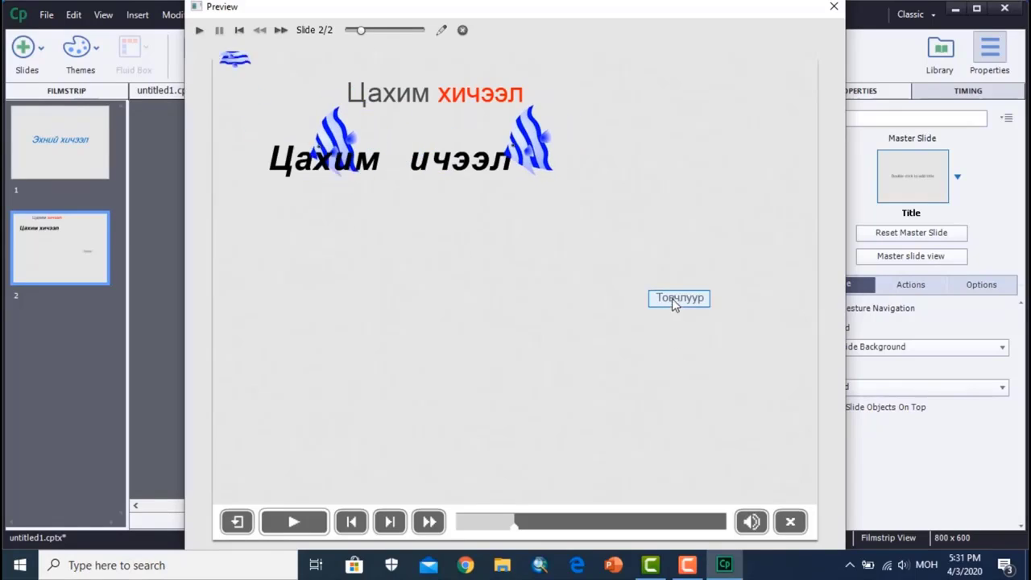
pyautogui.click(788, 519)
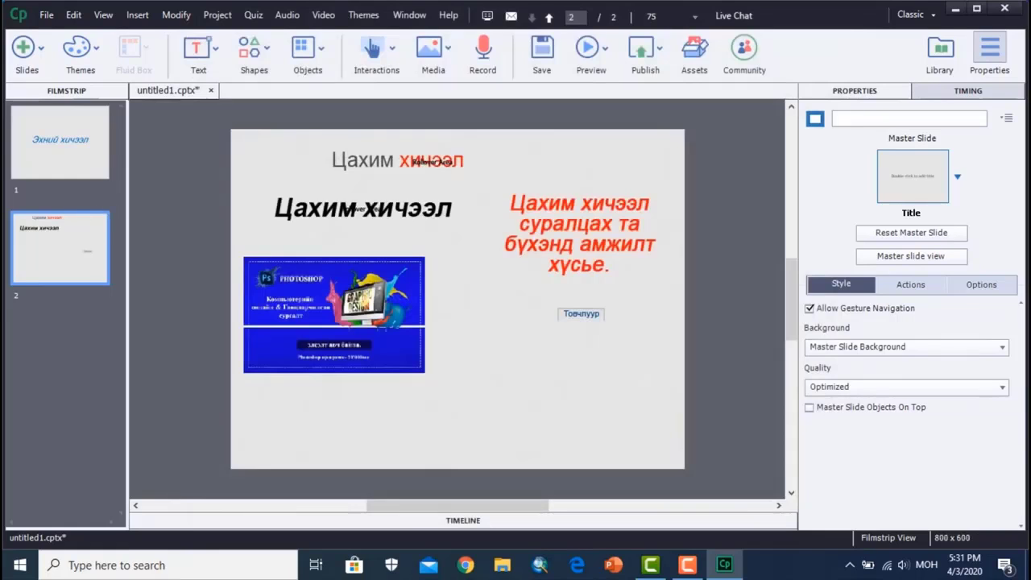
pyautogui.hotkey('ctrl', 'Return')
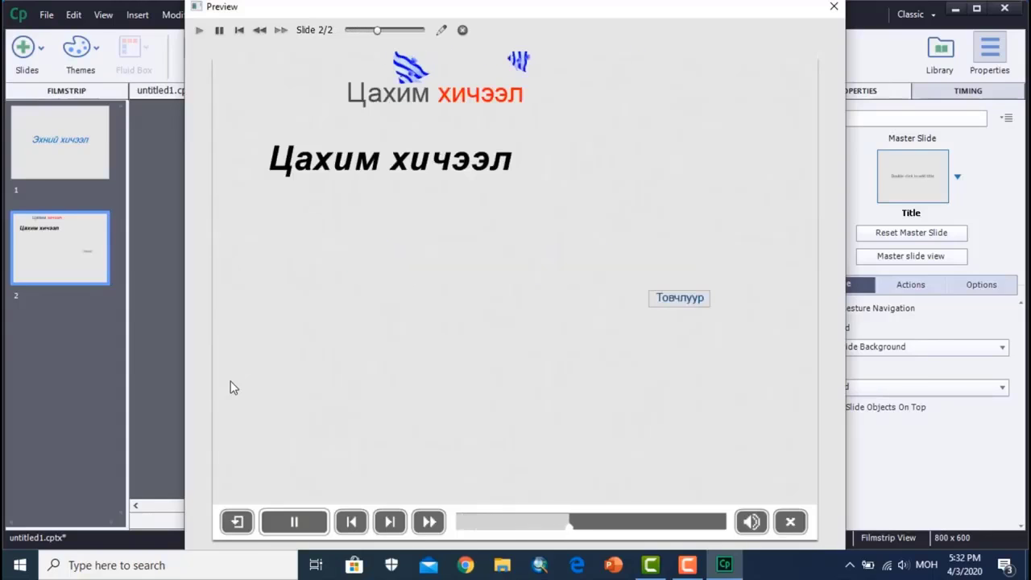
pyautogui.moveTo(513, 97)
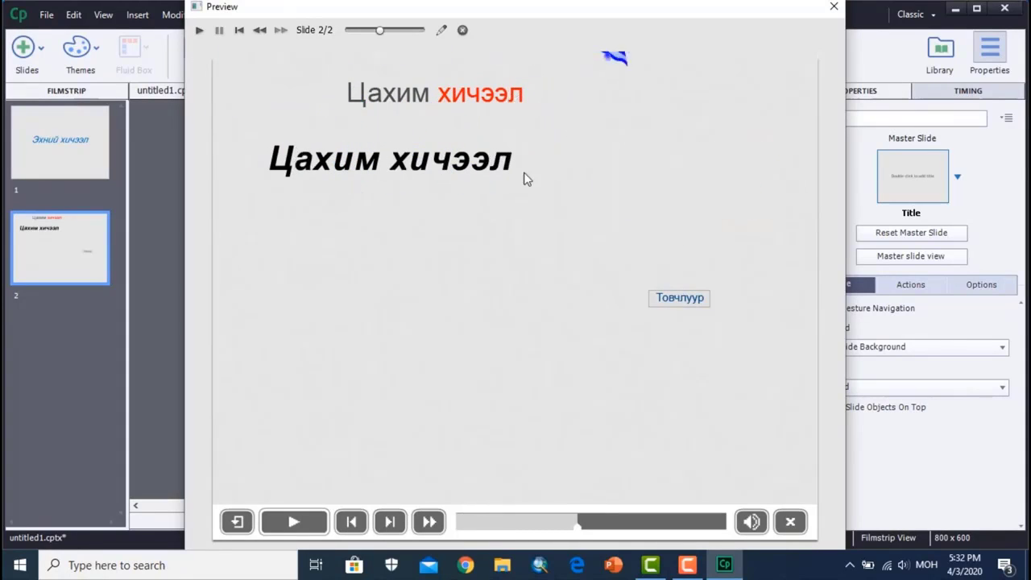
pyautogui.moveTo(436, 174)
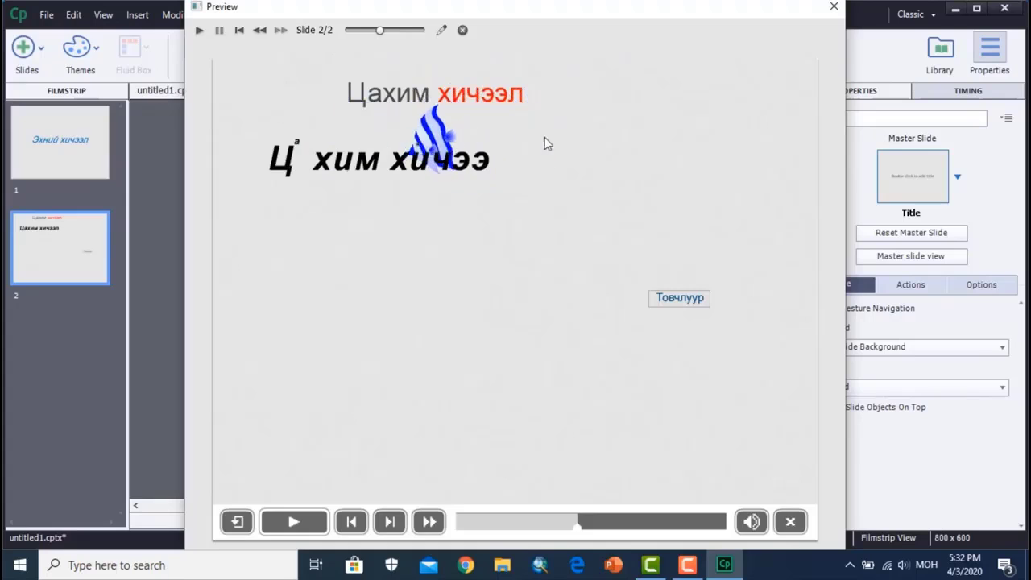
pyautogui.click(685, 299)
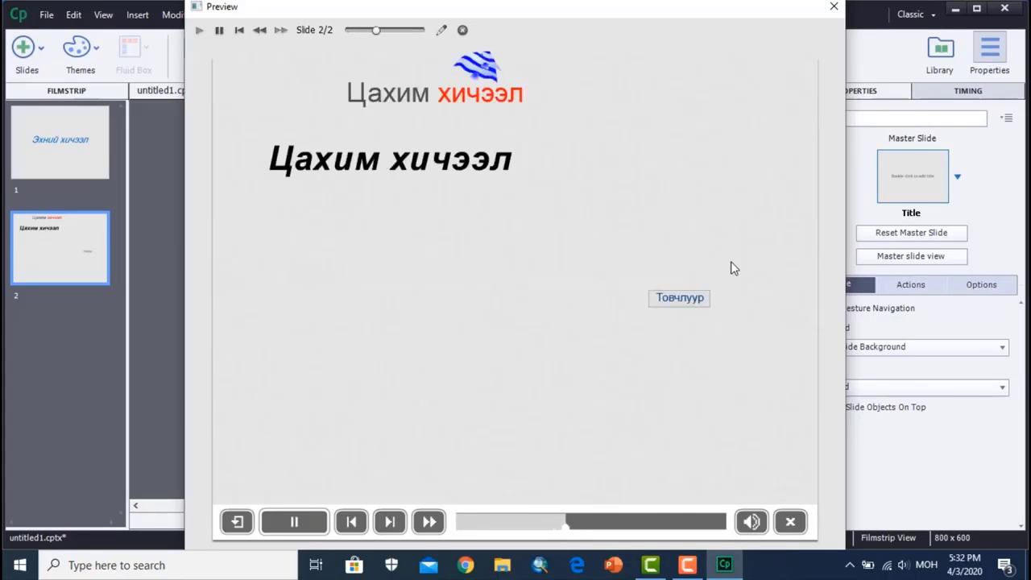
# - Close the preview and duplicate slide 2
pyautogui.click(834, 6)
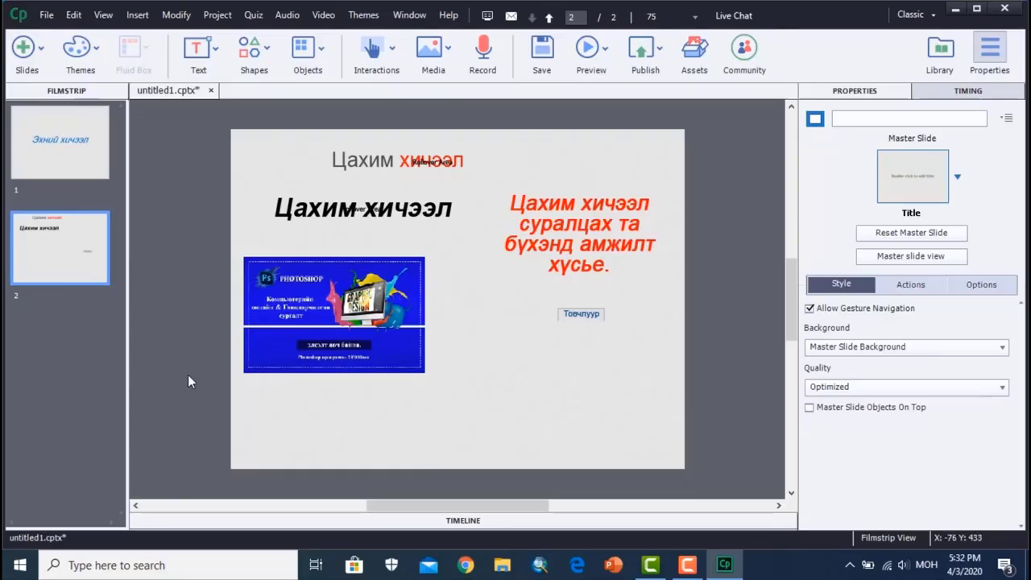
pyautogui.hotkey('ctrl', 'd')
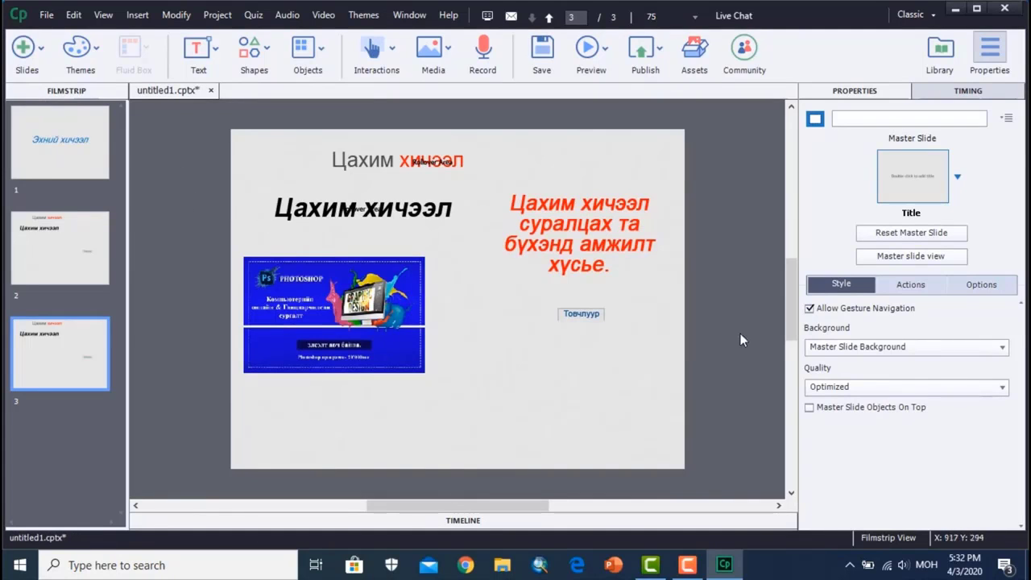
pyautogui.moveTo(744, 372); pyautogui.dragTo(231, 156)
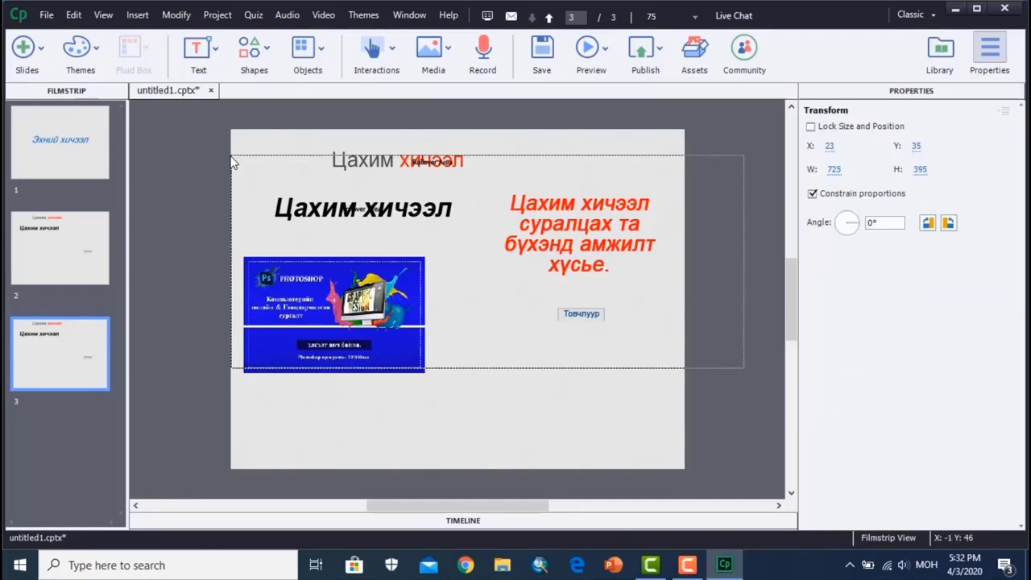
pyautogui.press('Delete')
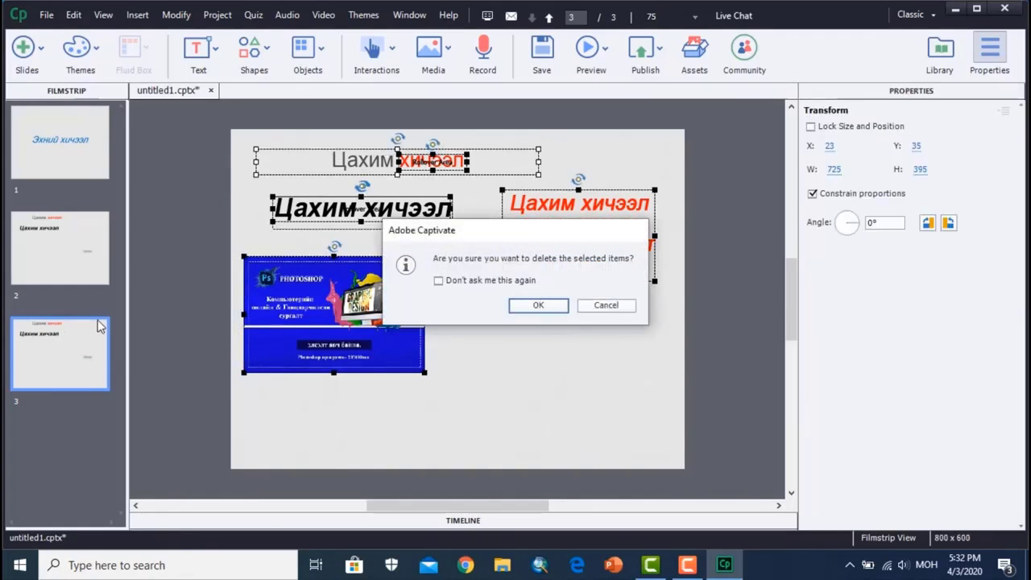
pyautogui.click(605, 306)
pyautogui.click(732, 368)
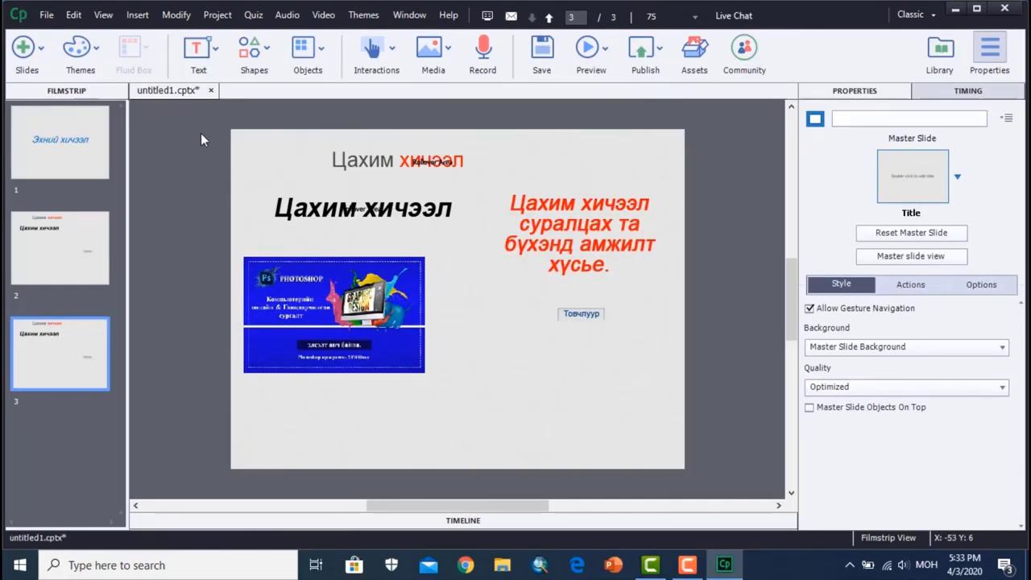
# - Select all objects on slide 3 and delete them, confirming the deletion
pyautogui.moveTo(203, 132); pyautogui.dragTo(659, 414)
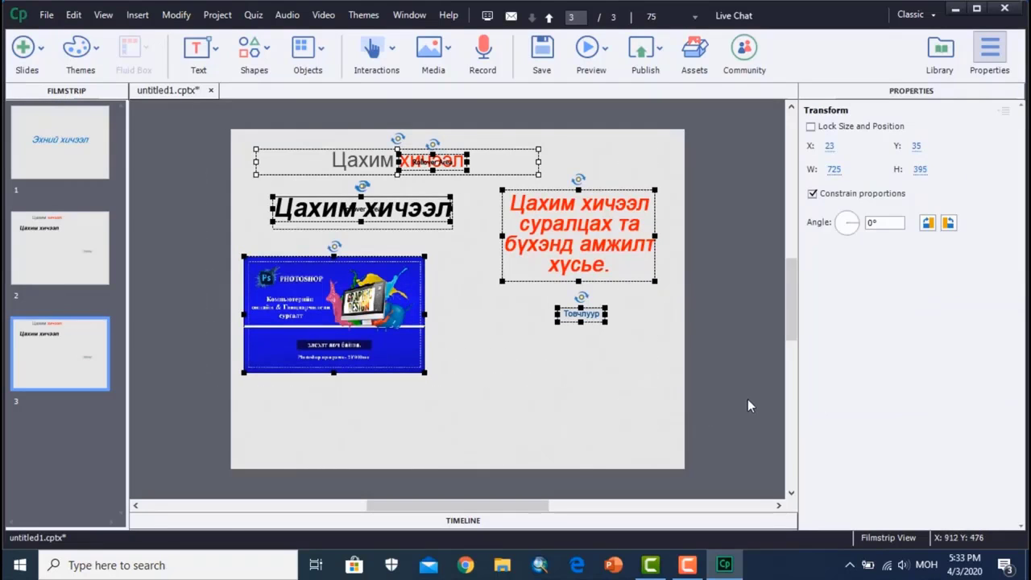
pyautogui.press('Delete')
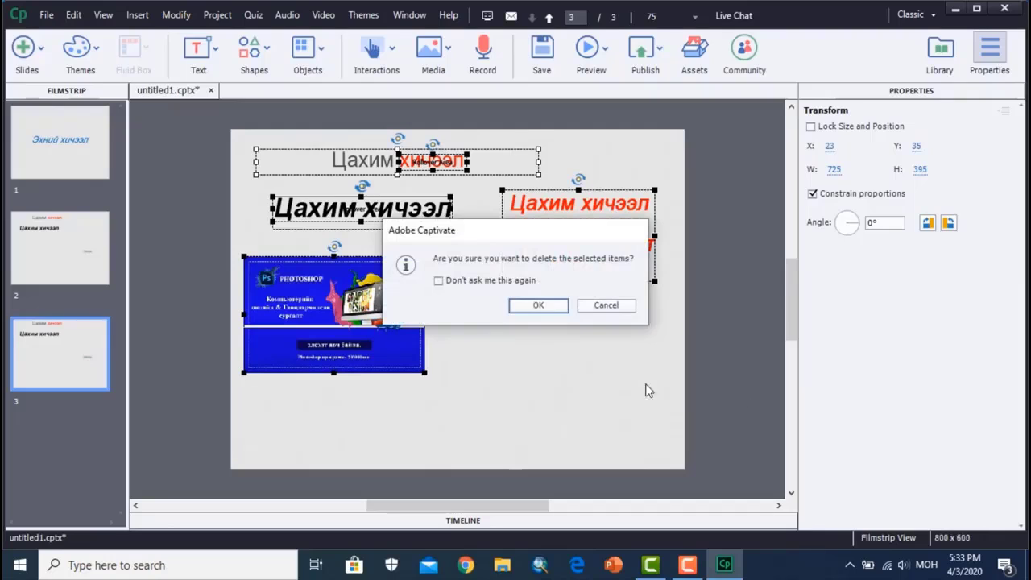
pyautogui.click(559, 314)
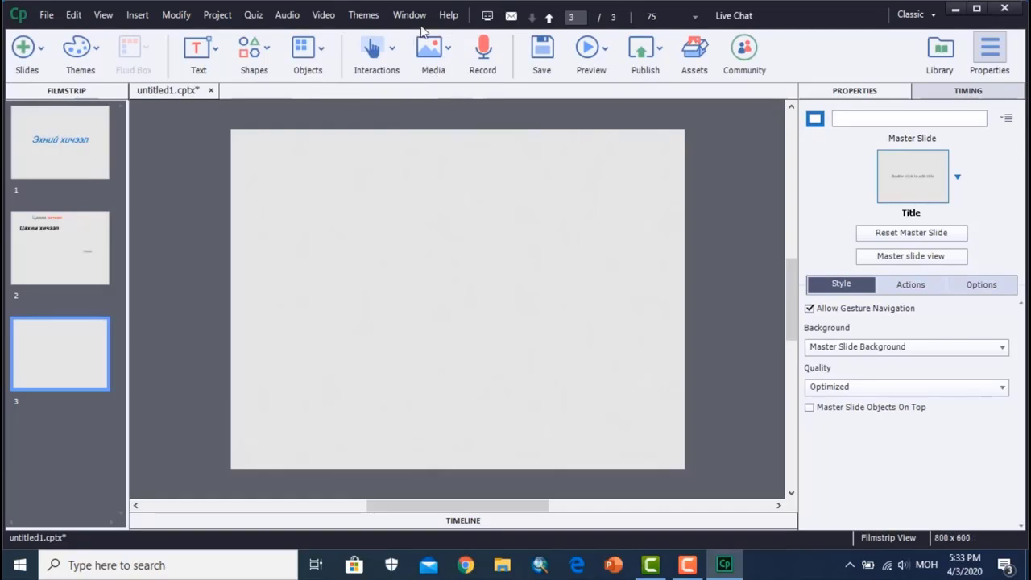
# - Insert the green map of the Americas, 1200px-Continental_models.jpg, from the Downloads folder onto slide 3
pyautogui.click(451, 52)
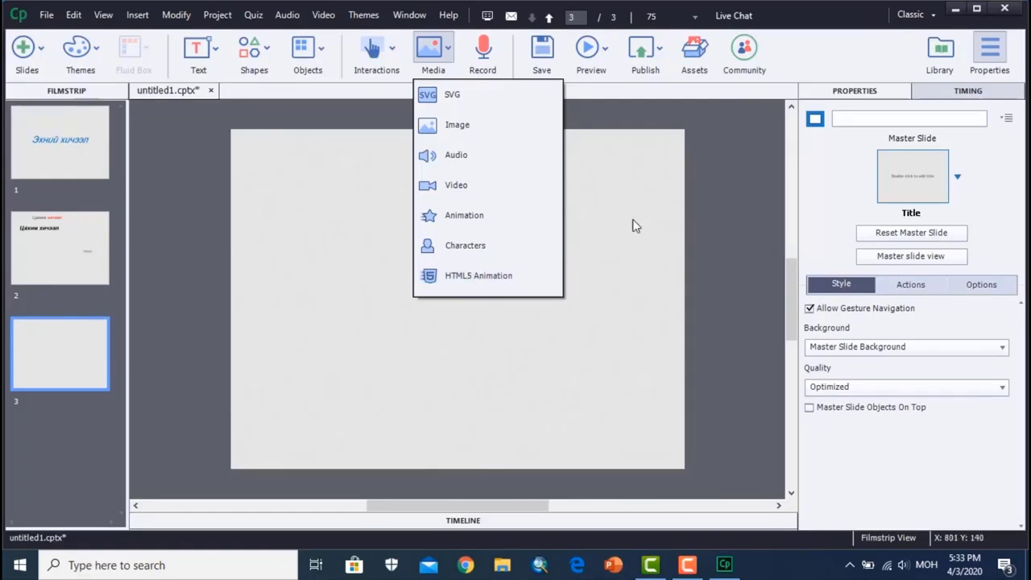
pyautogui.click(453, 132)
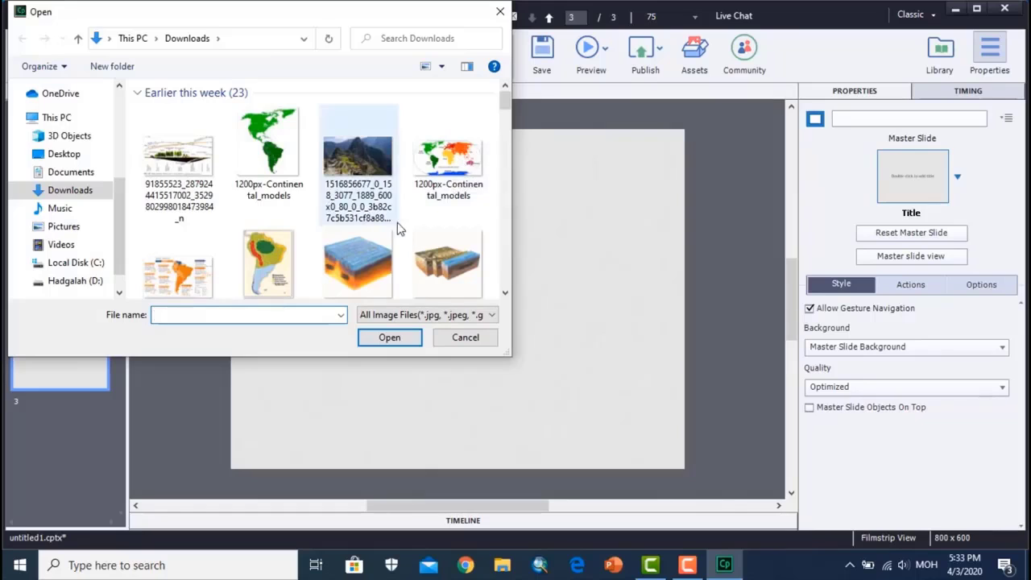
pyautogui.scroll(-2, 378, 190)
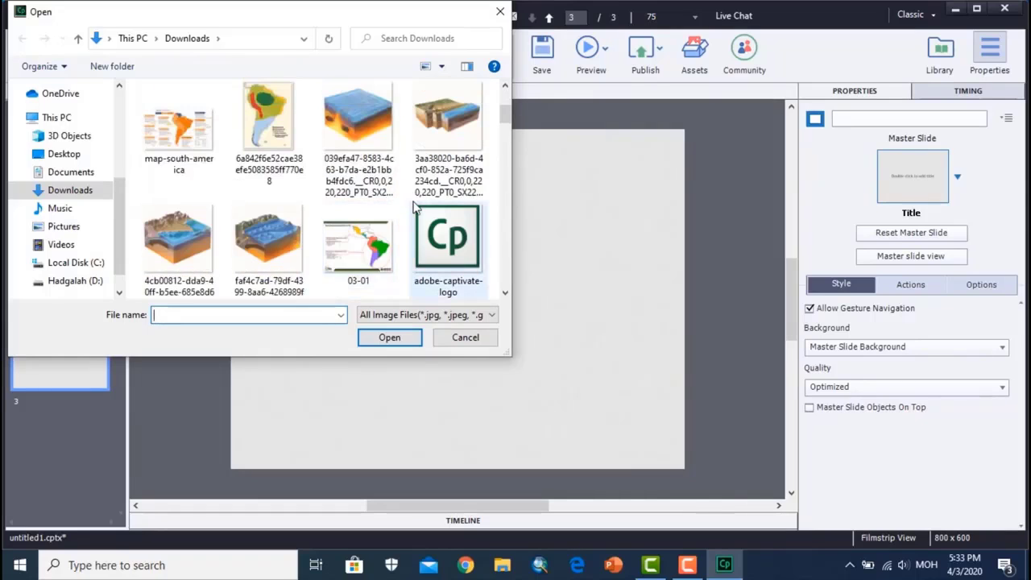
pyautogui.scroll(1, 419, 201)
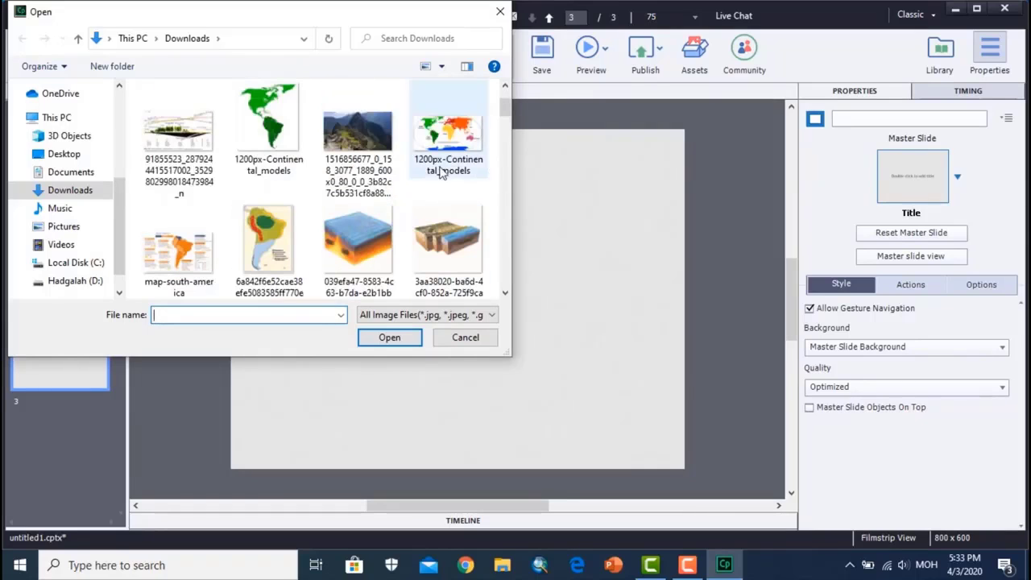
pyautogui.scroll(-1, 442, 171)
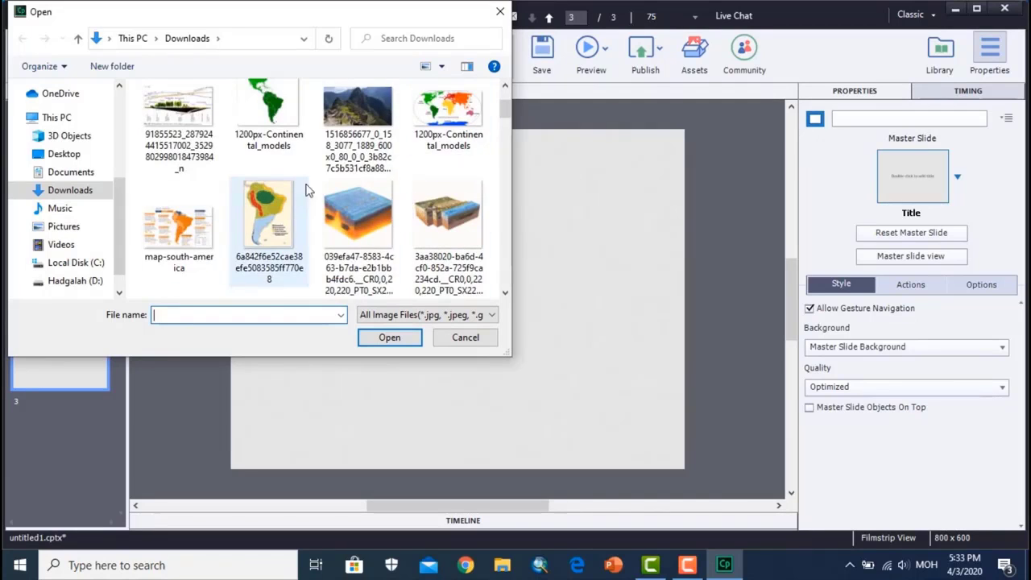
pyautogui.scroll(1, 306, 190)
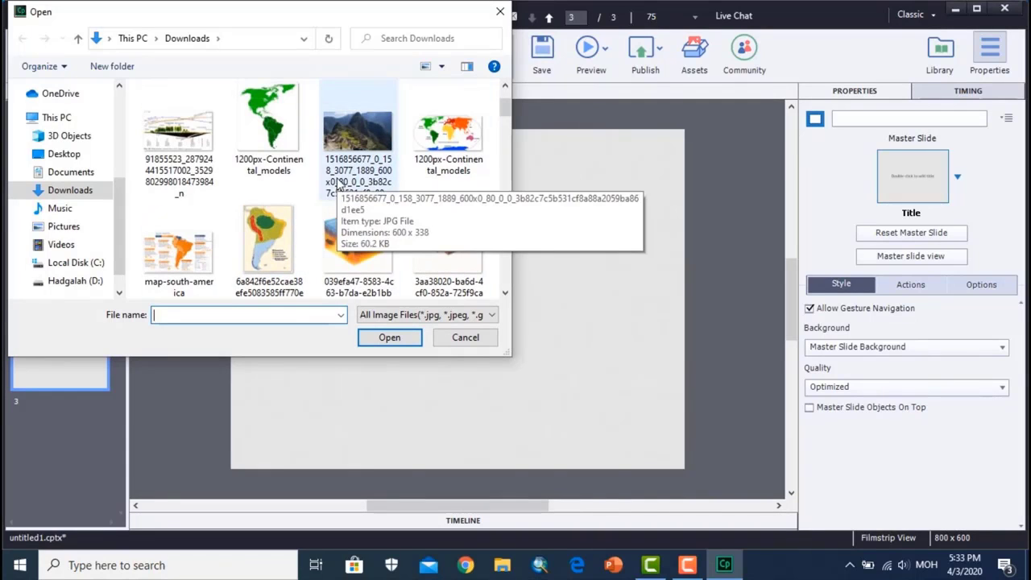
pyautogui.click(273, 125)
pyautogui.click(386, 338)
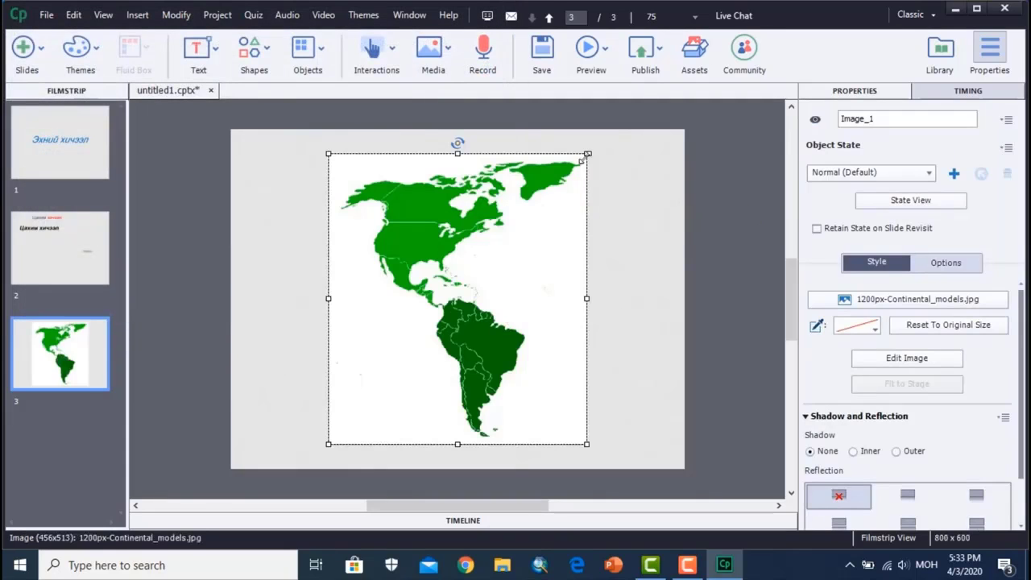
# - Shrink the map image to about 268 x 302 and place it in the left half of the slide
pyautogui.moveTo(581, 159); pyautogui.dragTo(480, 273)
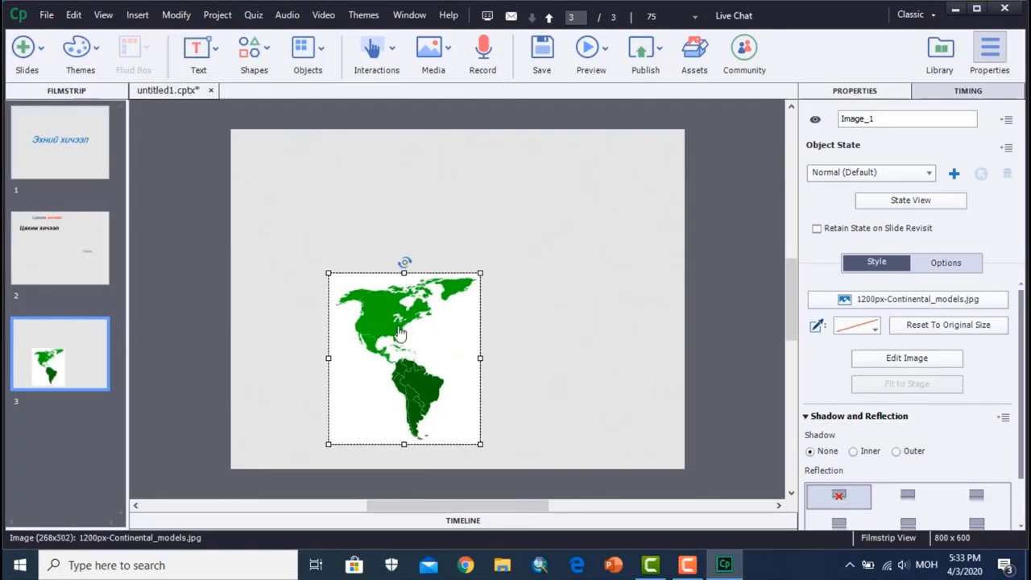
pyautogui.moveTo(384, 313); pyautogui.dragTo(309, 254)
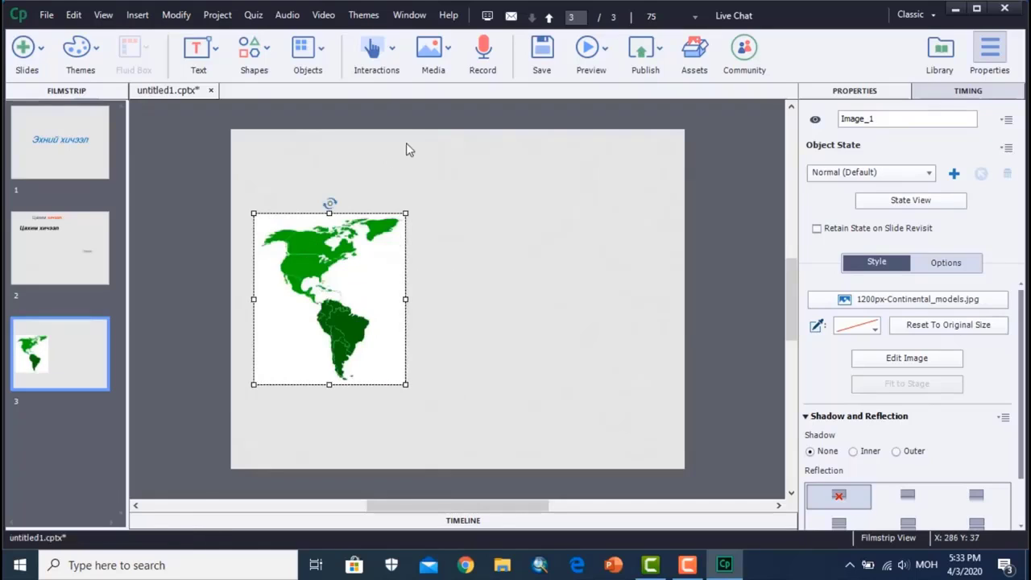
# - Import the audio file energetic-upbeat-pop-summer from the Downloads folder onto slide 3
pyautogui.click(448, 53)
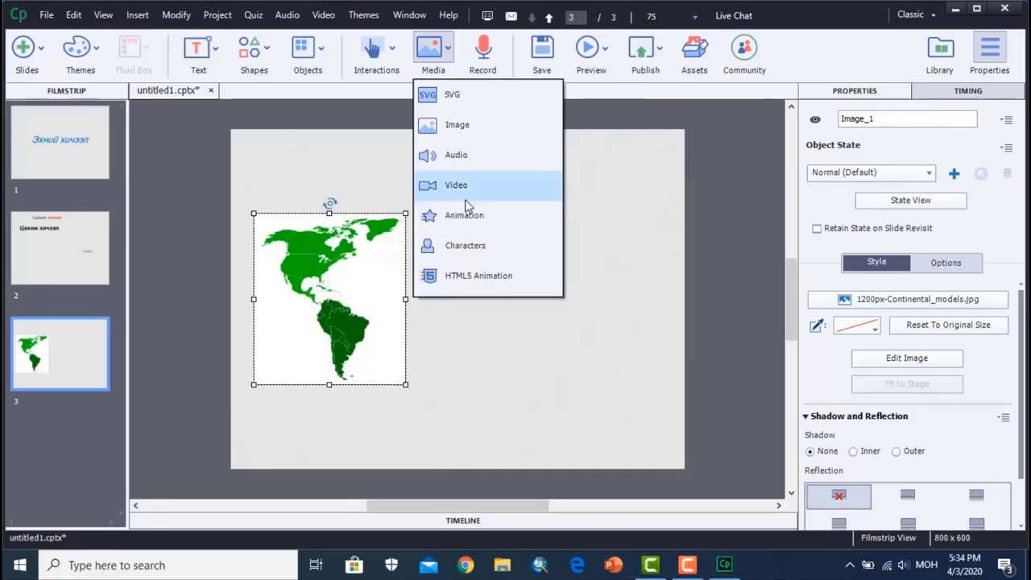
pyautogui.click(455, 155)
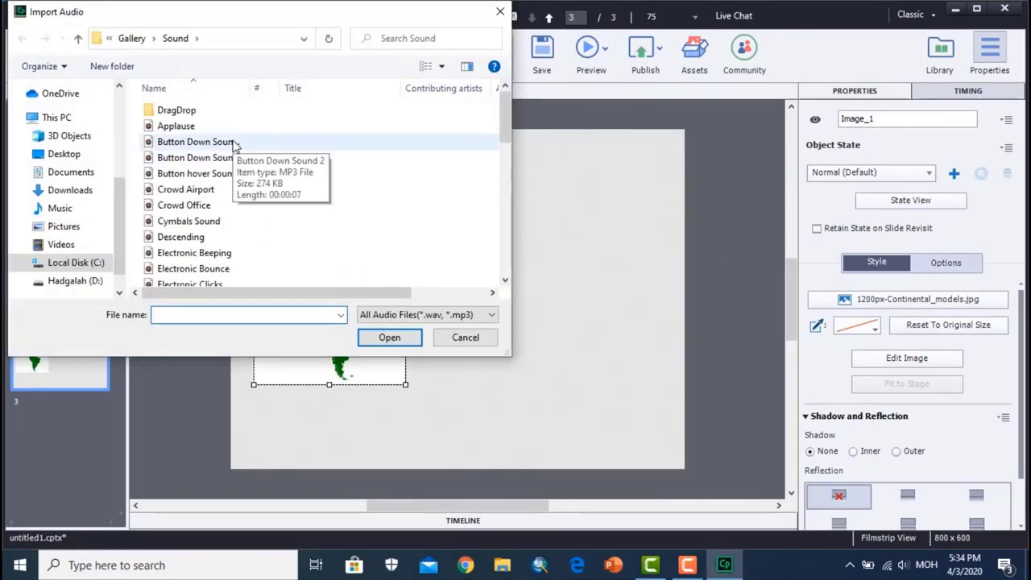
pyautogui.click(95, 194)
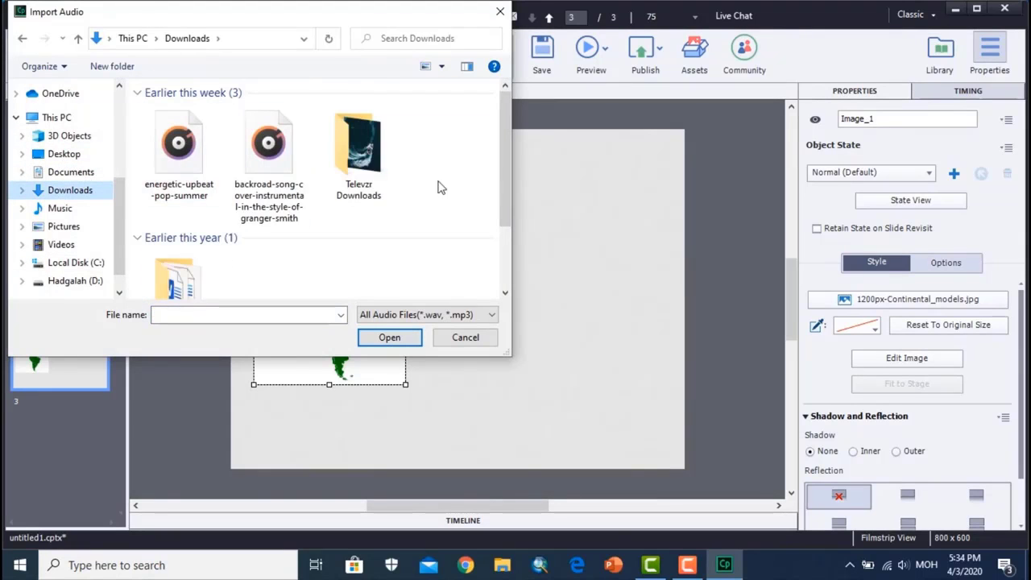
pyautogui.click(182, 166)
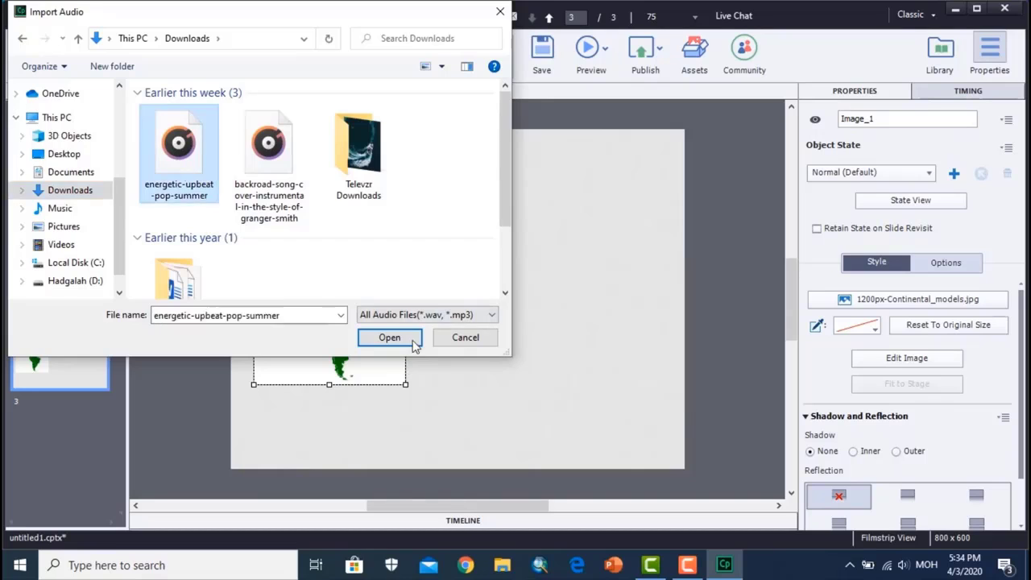
pyautogui.click(413, 342)
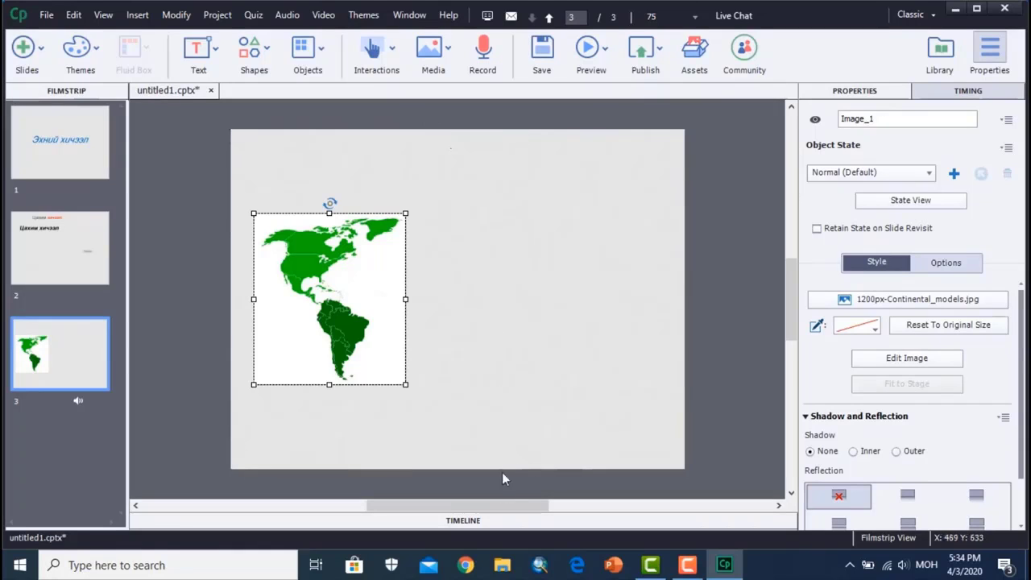
# - Show the timeline, inspect the image, slide and audio tracks of slide 3, and play the slide for a few seconds
pyautogui.click(467, 521)
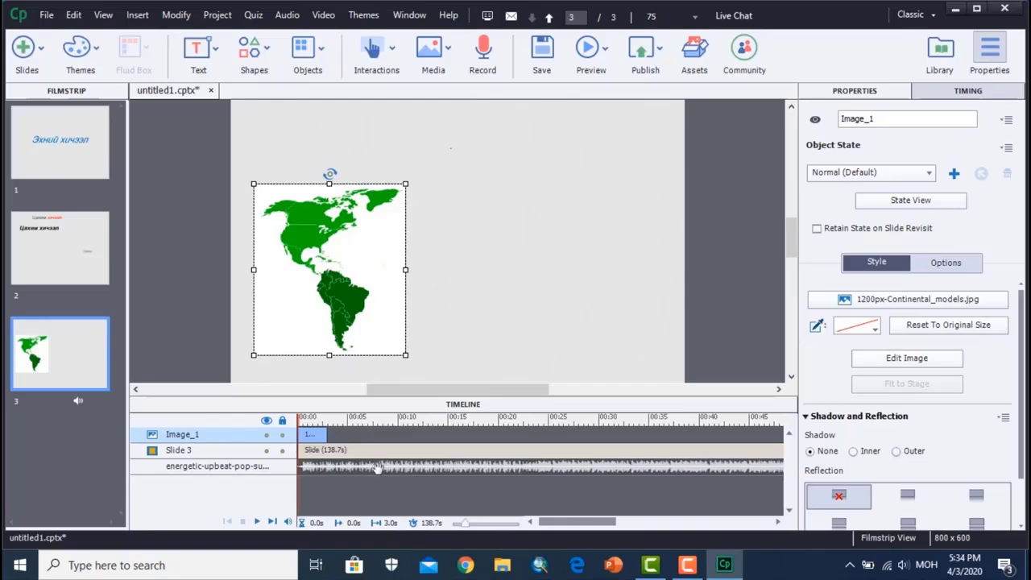
pyautogui.click(319, 468)
pyautogui.click(325, 453)
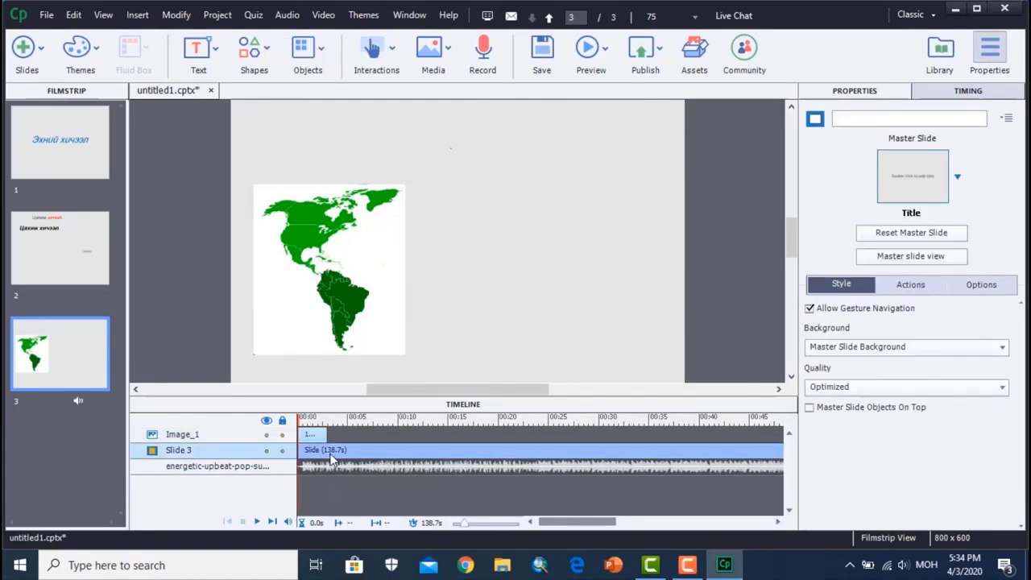
pyautogui.click(314, 437)
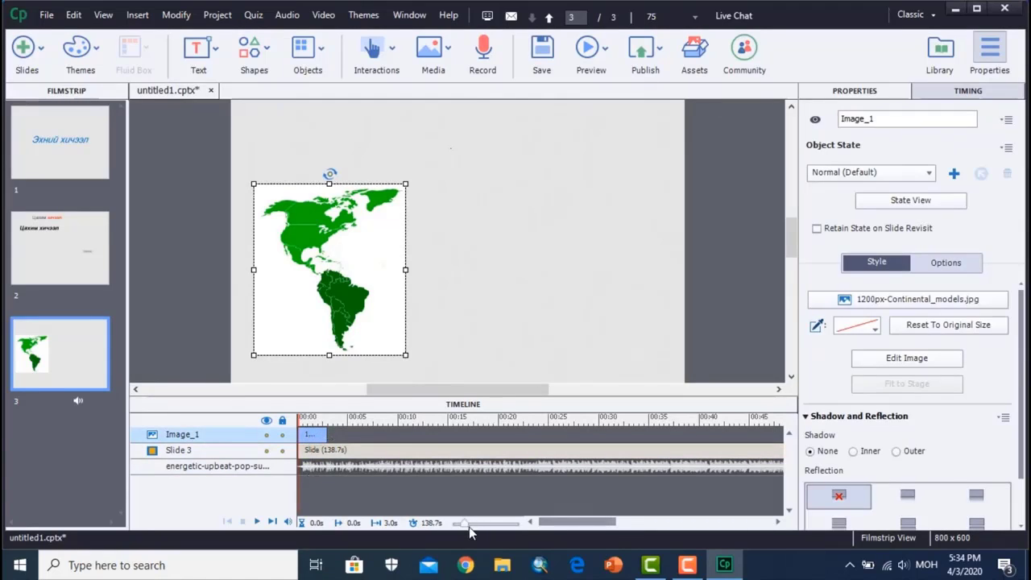
pyautogui.moveTo(465, 523); pyautogui.dragTo(463, 530)
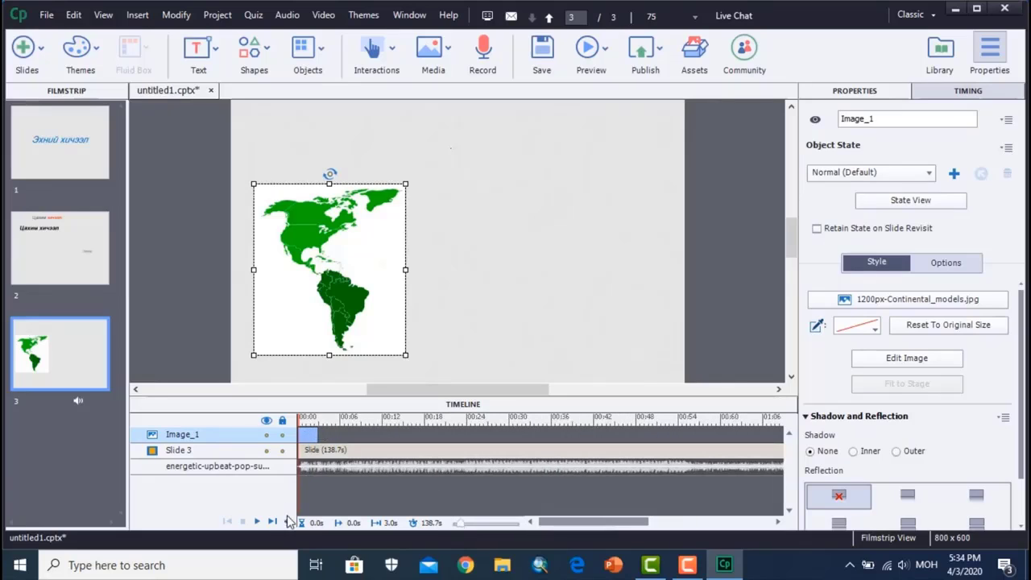
pyautogui.click(257, 522)
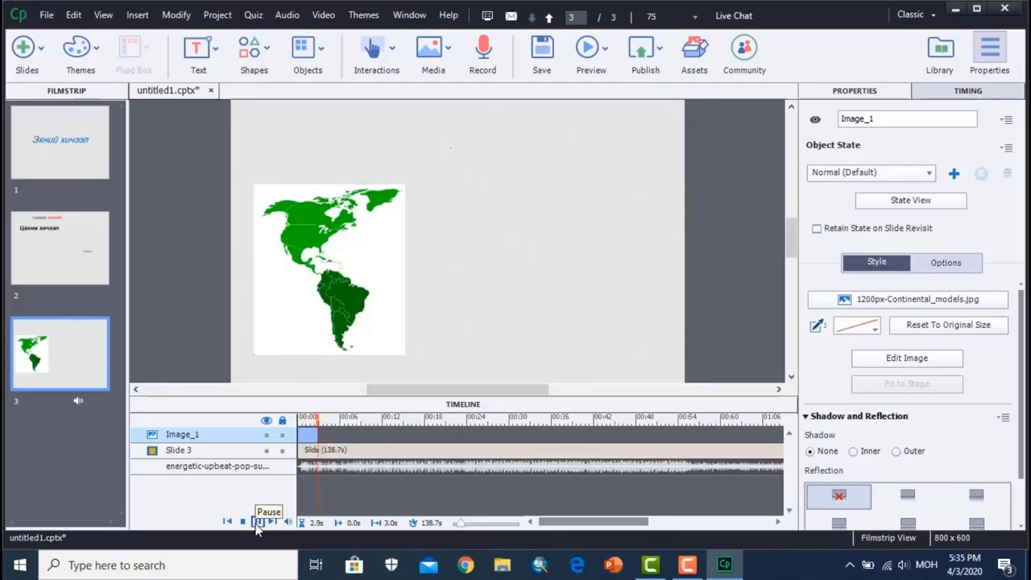
pyautogui.click(258, 522)
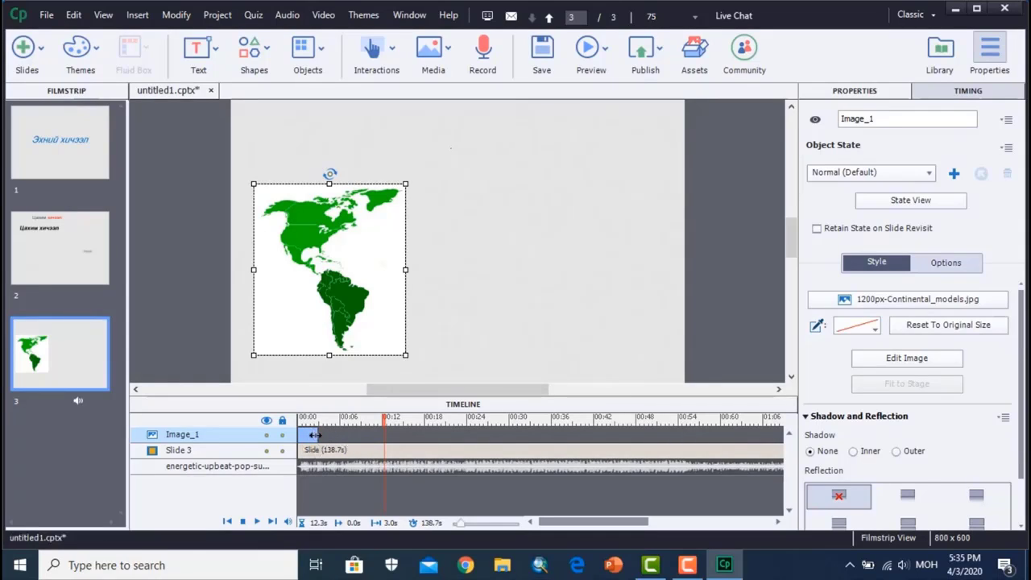
# - Extend the map image's timeline duration to 139.0 s, matching the end of the slide audio, and briefly play the slide
pyautogui.moveTo(314, 434); pyautogui.dragTo(735, 434)
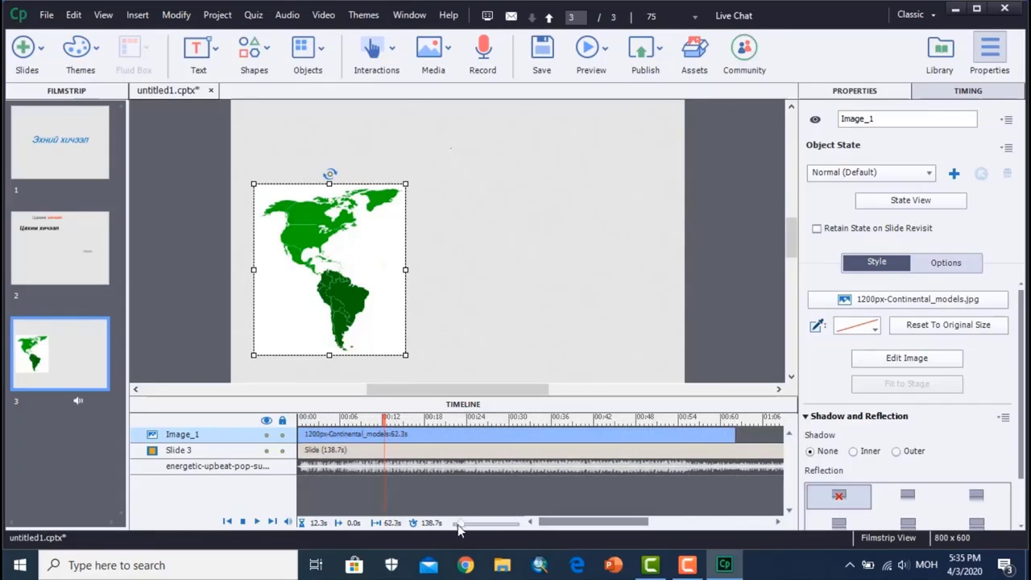
pyautogui.moveTo(458, 524); pyautogui.dragTo(452, 524)
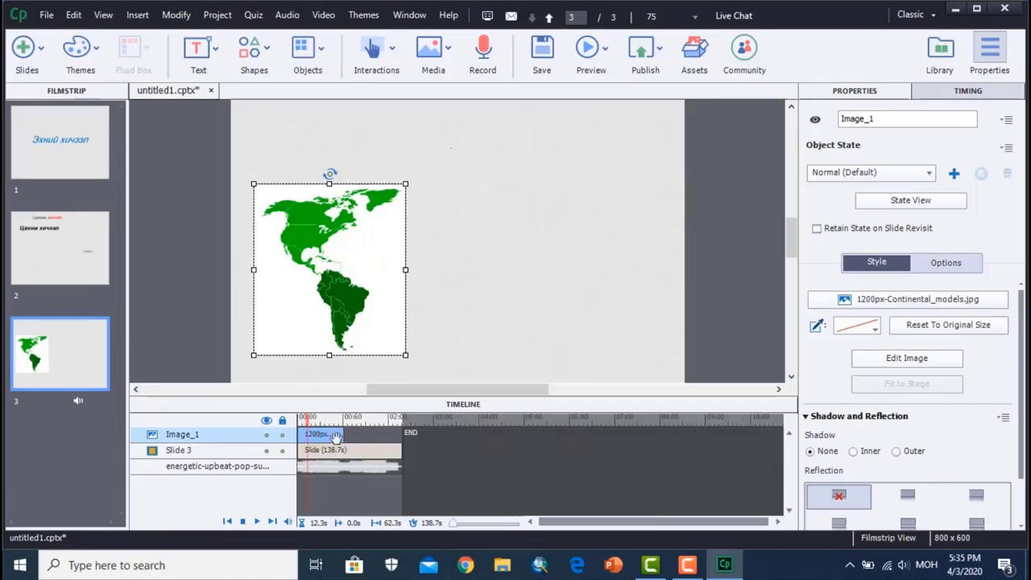
pyautogui.moveTo(342, 436); pyautogui.dragTo(399, 436)
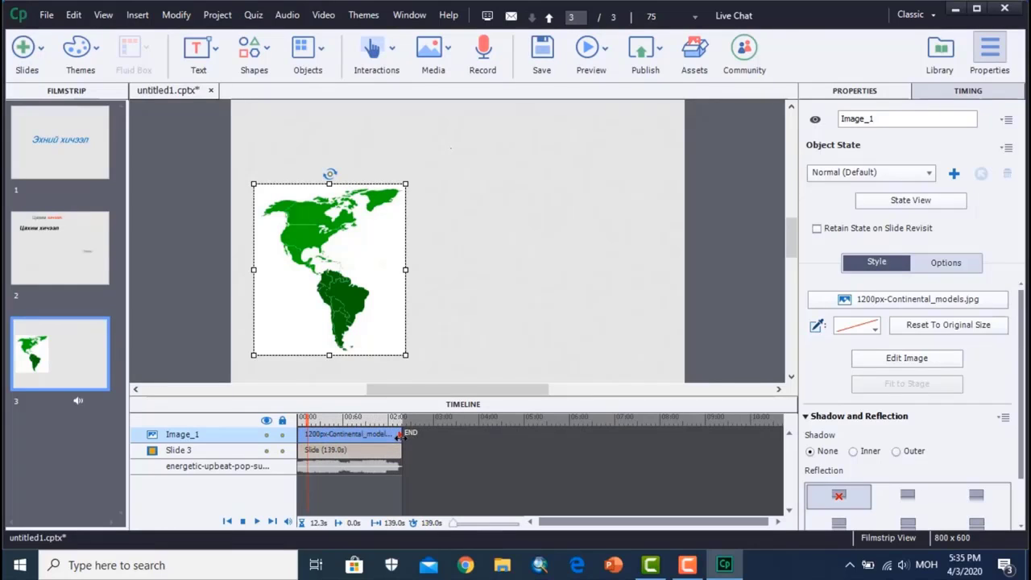
pyautogui.click(258, 522)
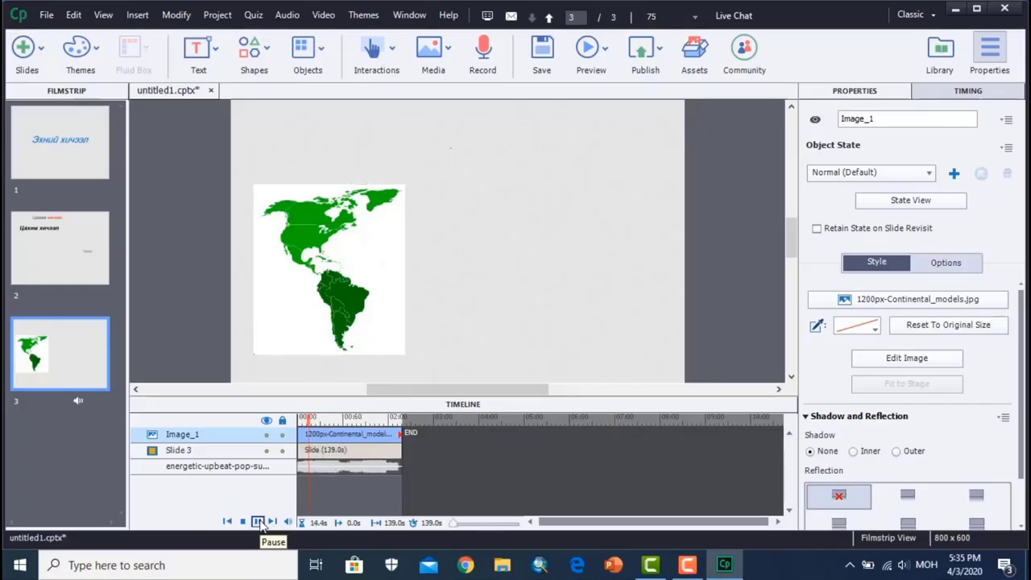
pyautogui.click(260, 523)
# - Move the map image slightly up and to the right, duplicate slide 3 and collapse the timeline
pyautogui.click(318, 346)
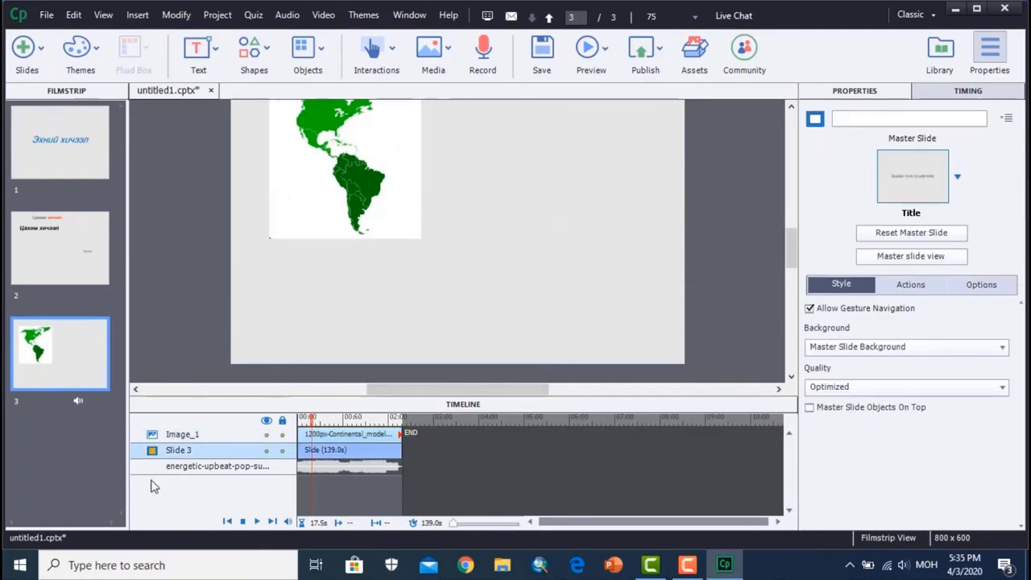
pyautogui.hotkey('ctrl', 'd')
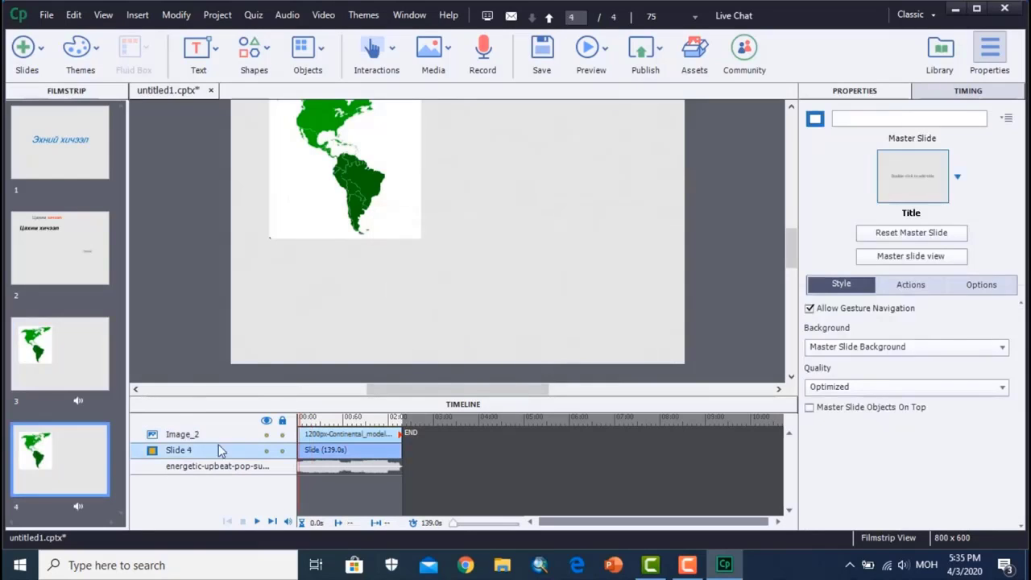
pyautogui.click(464, 405)
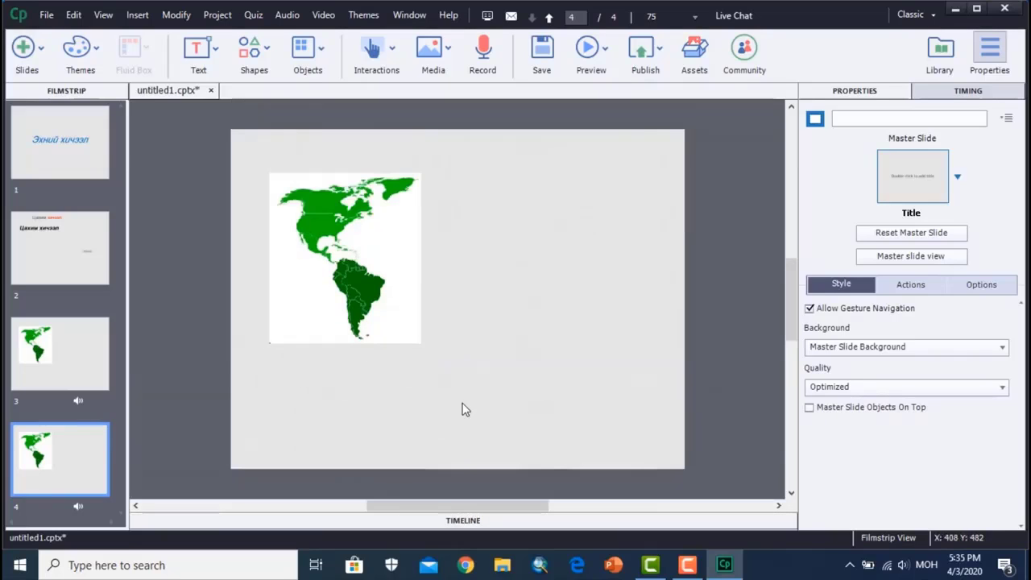
# - Briefly view slide 4's timeline and delete the map image from the duplicated slide
pyautogui.click(465, 522)
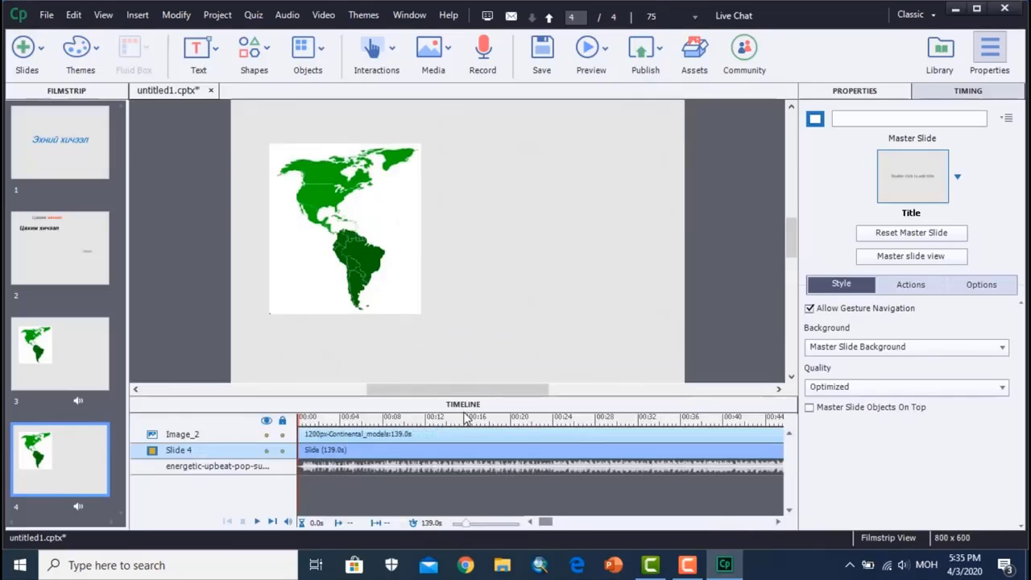
pyautogui.click(465, 404)
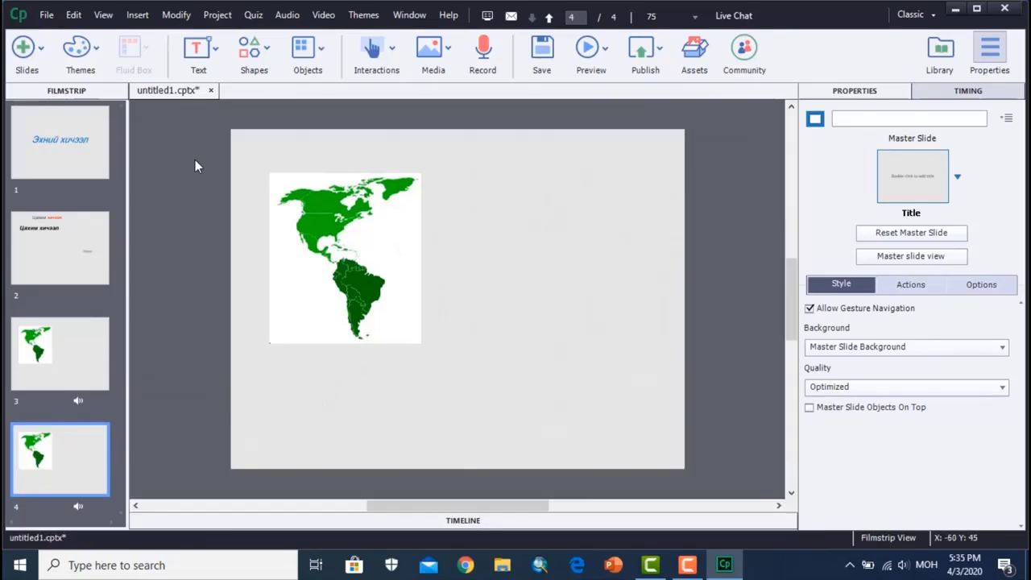
pyautogui.moveTo(183, 165); pyautogui.dragTo(654, 448)
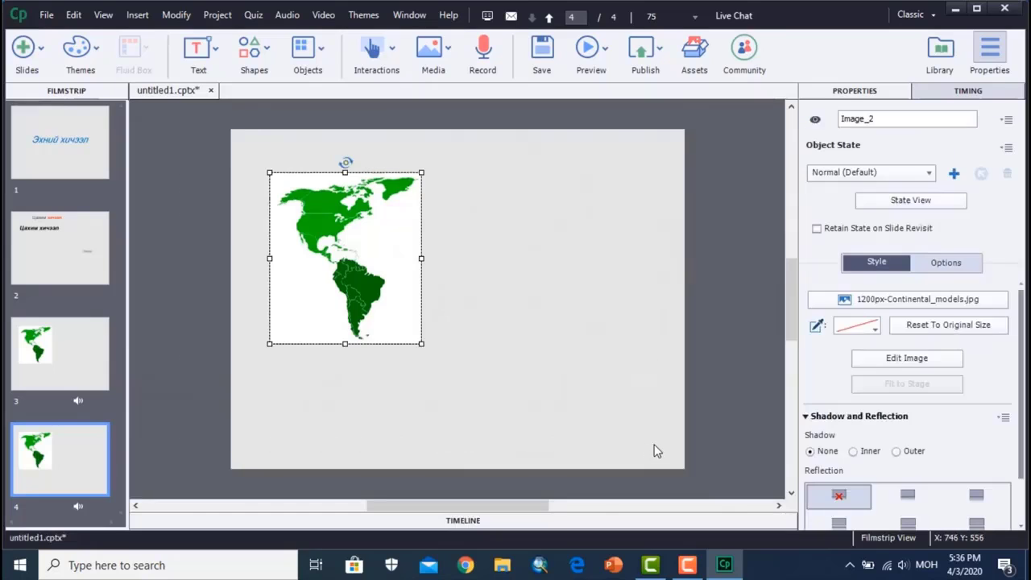
pyautogui.press('Delete')
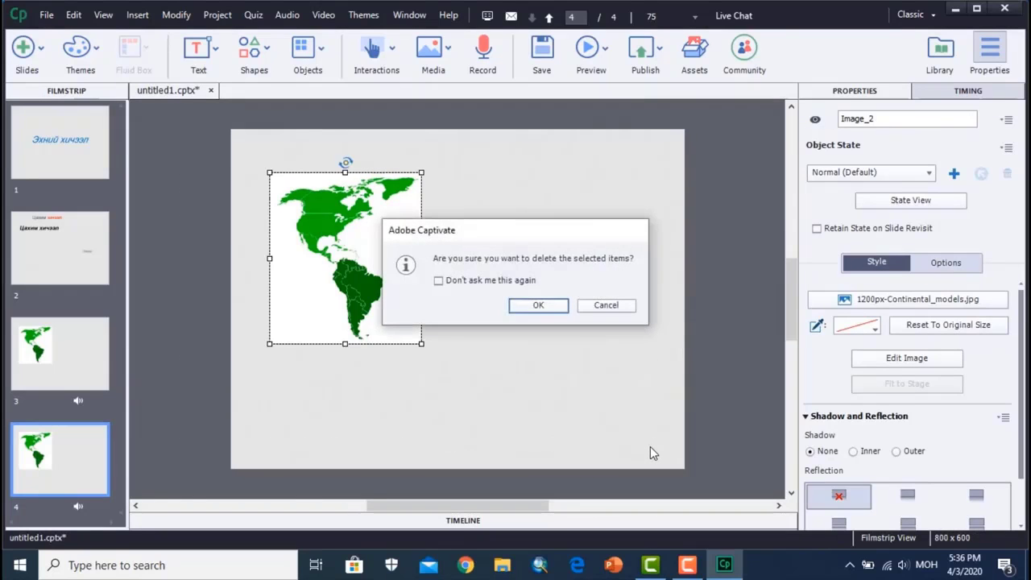
pyautogui.click(553, 306)
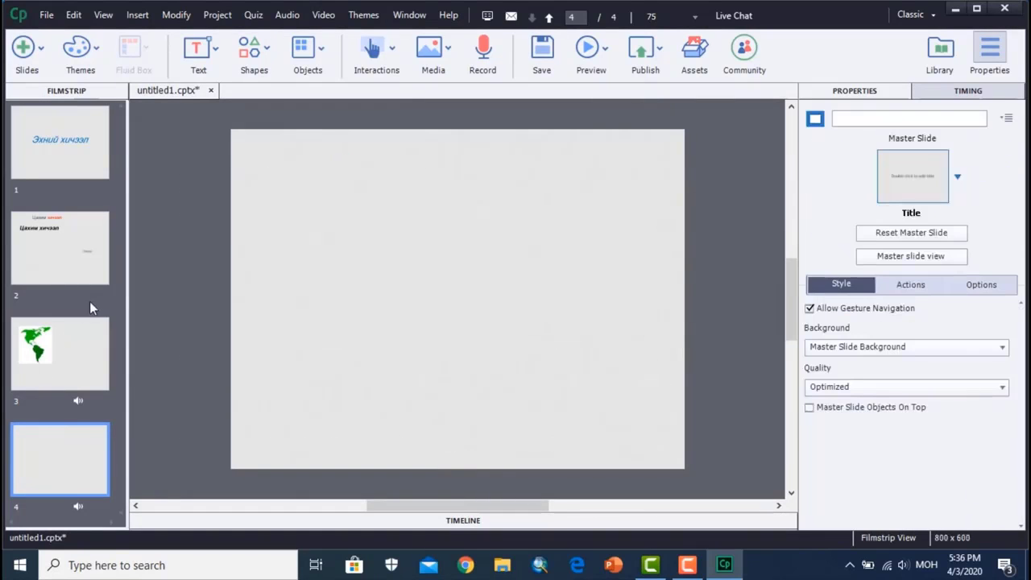
# - Insert getting-started-project from the Camtasia getting-started-project folder as an event video on slide 4, and move it up and slightly left on the slide
pyautogui.click(445, 55)
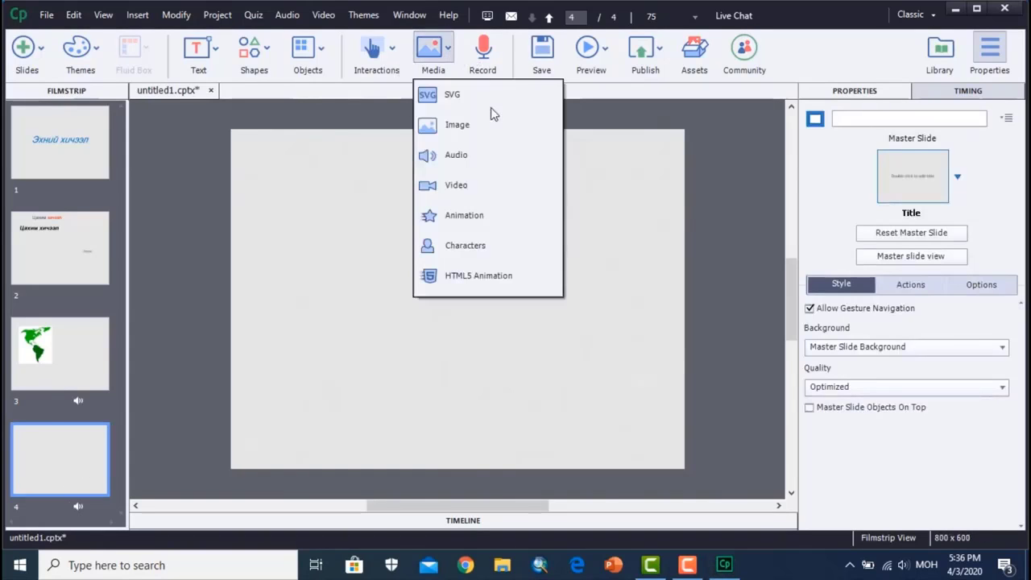
pyautogui.click(457, 185)
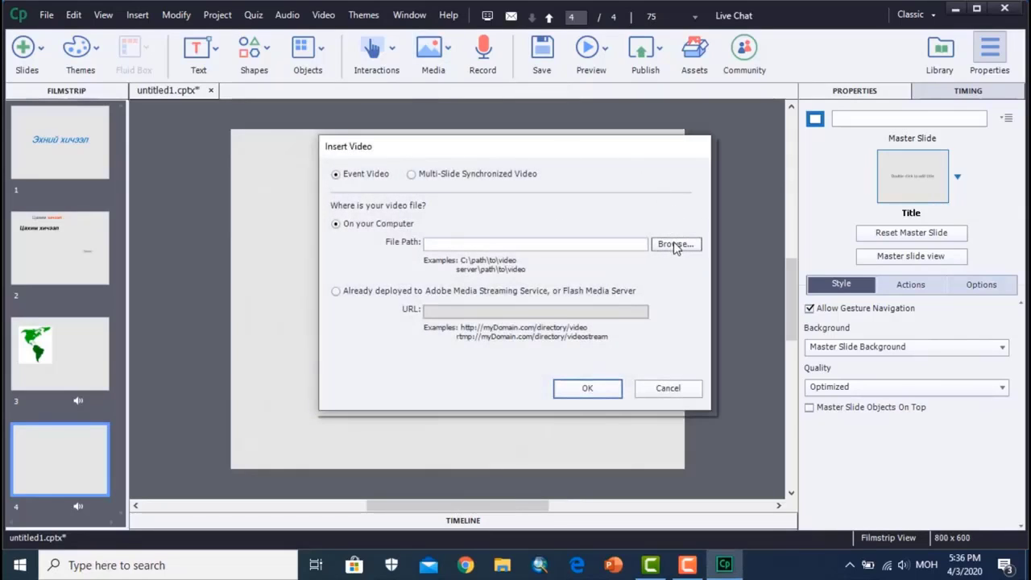
pyautogui.click(673, 244)
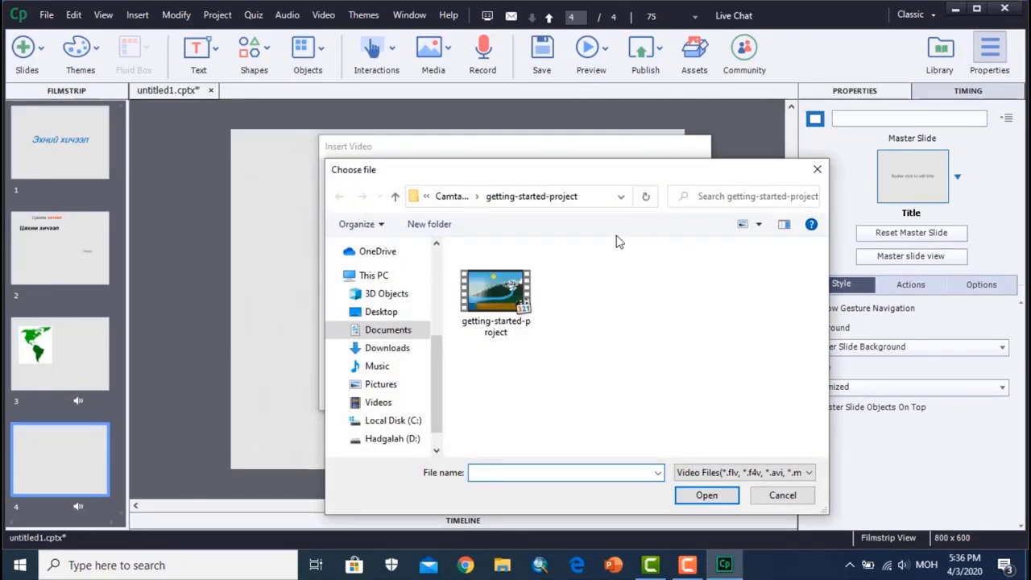
pyautogui.click(483, 261)
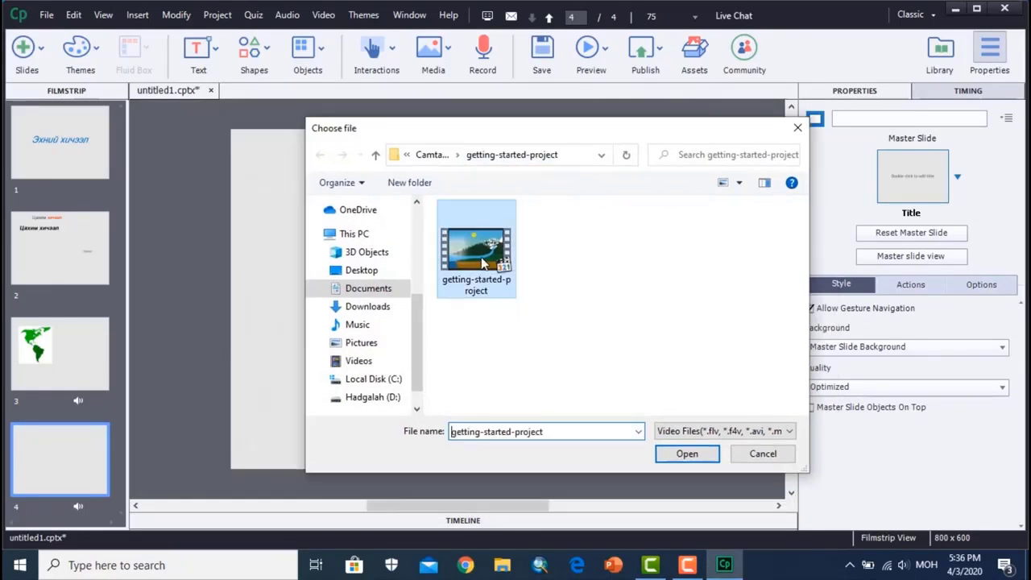
pyautogui.click(688, 456)
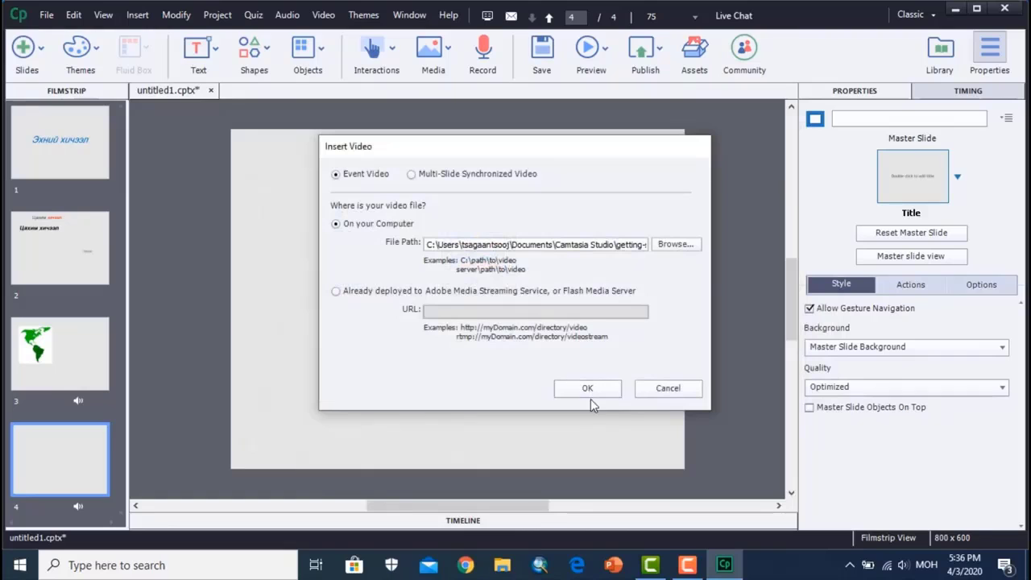
pyautogui.click(588, 392)
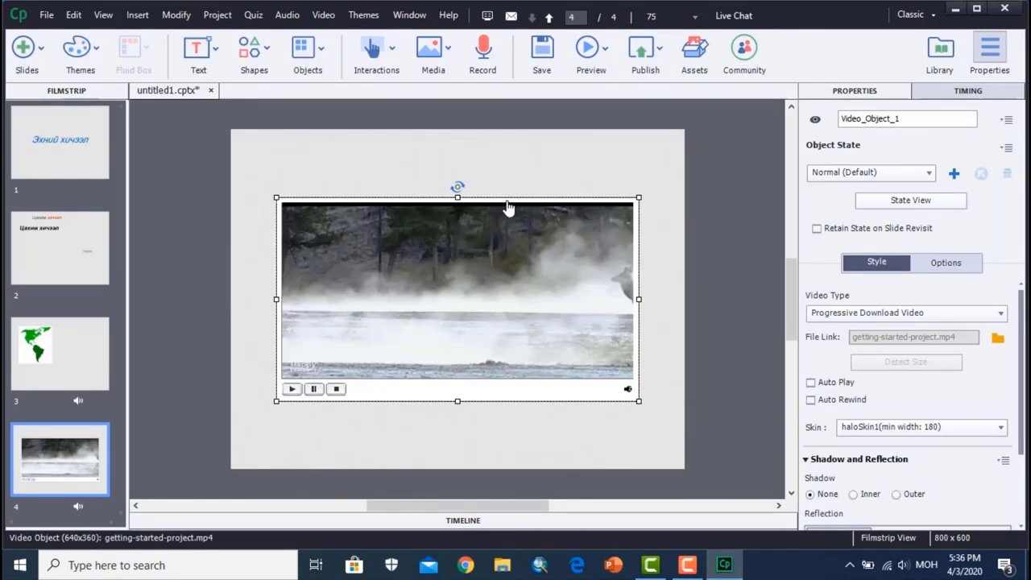
pyautogui.moveTo(508, 207); pyautogui.dragTo(498, 170)
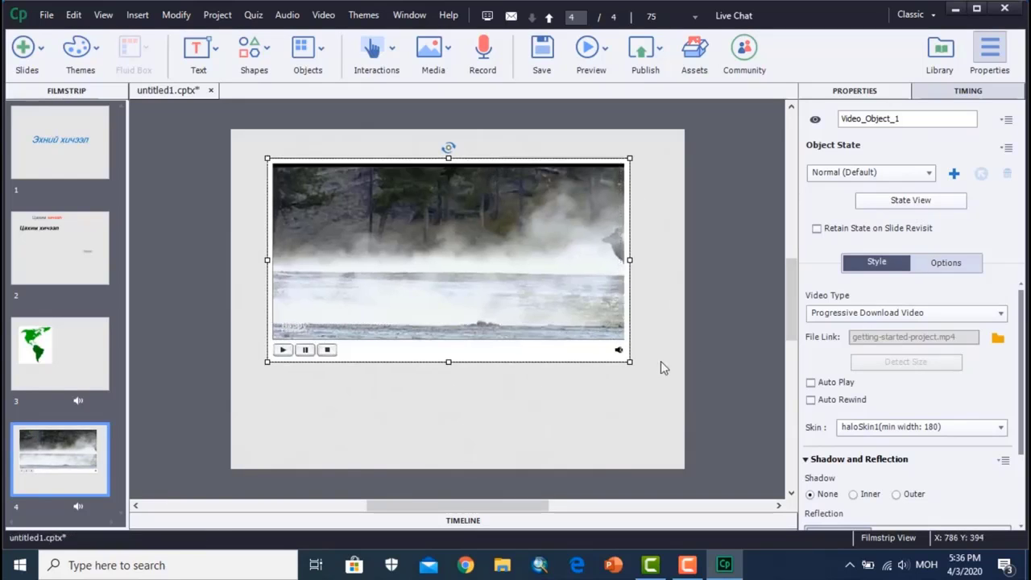